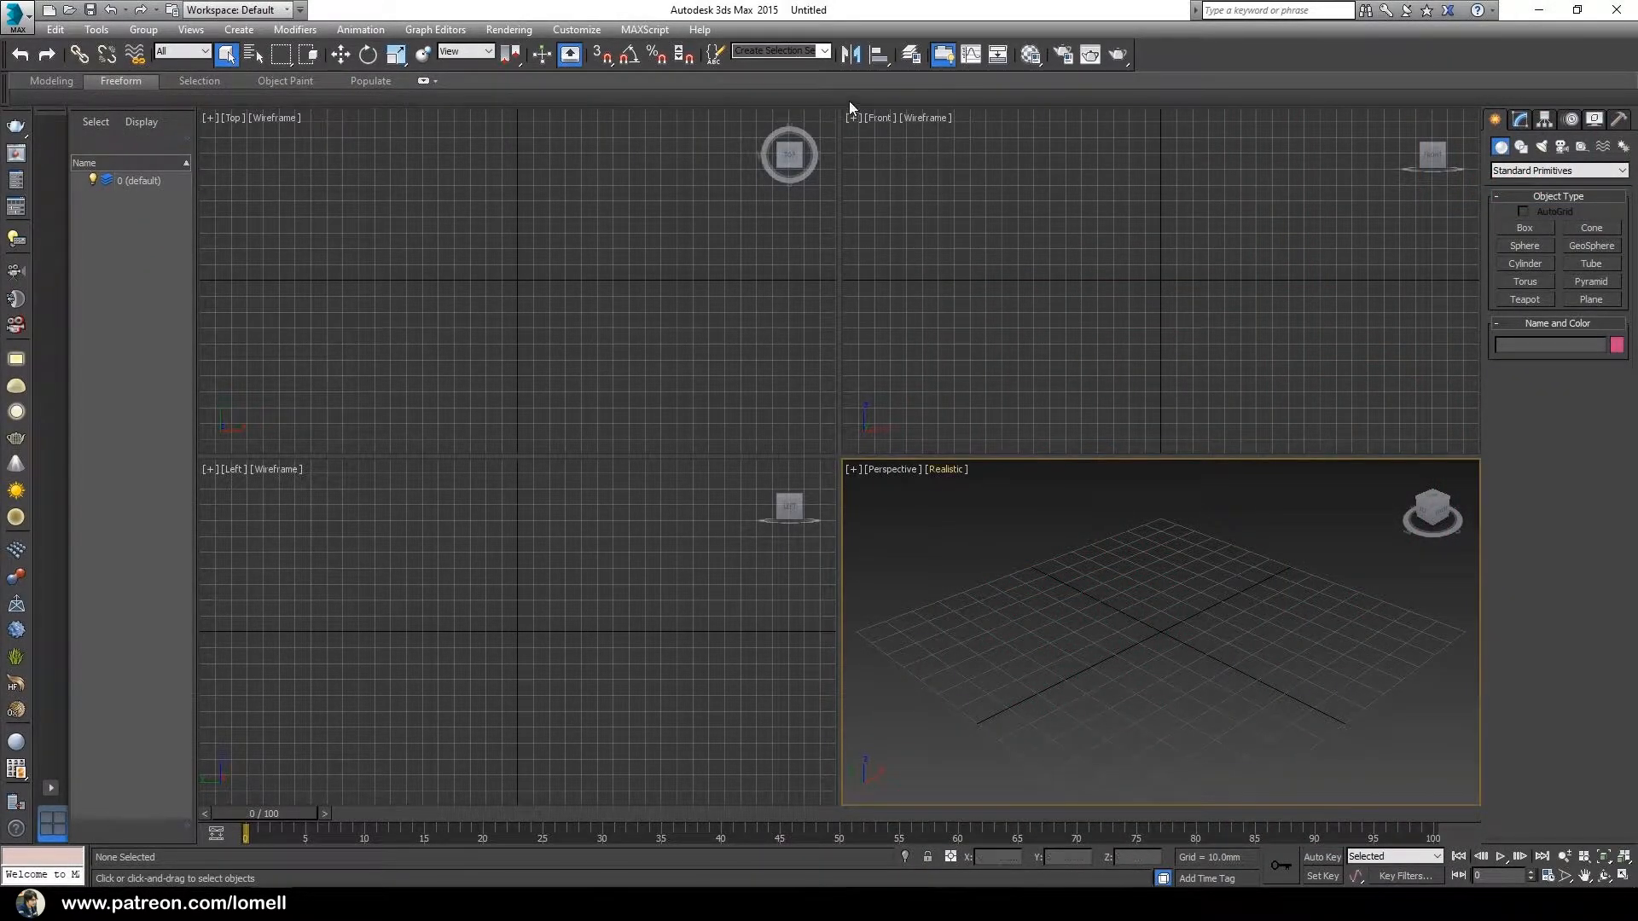
# Maximize the Front viewport and frame it with the horizontal axis low and drawing space above.
pyautogui.click(1210, 215)
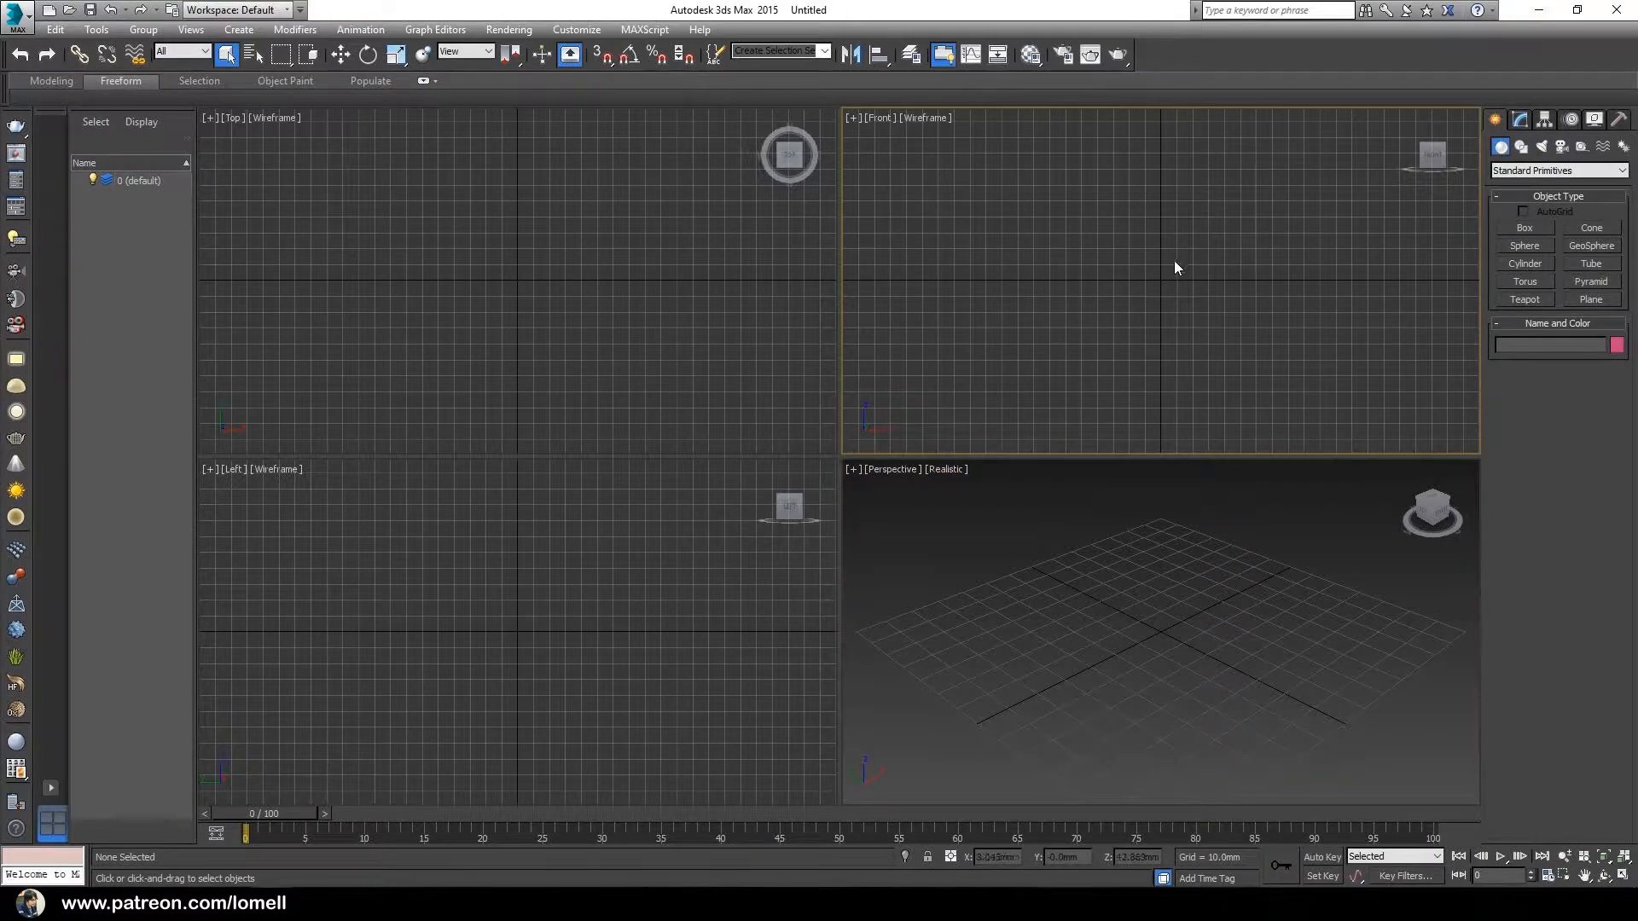
pyautogui.hotkey('alt', 'w')
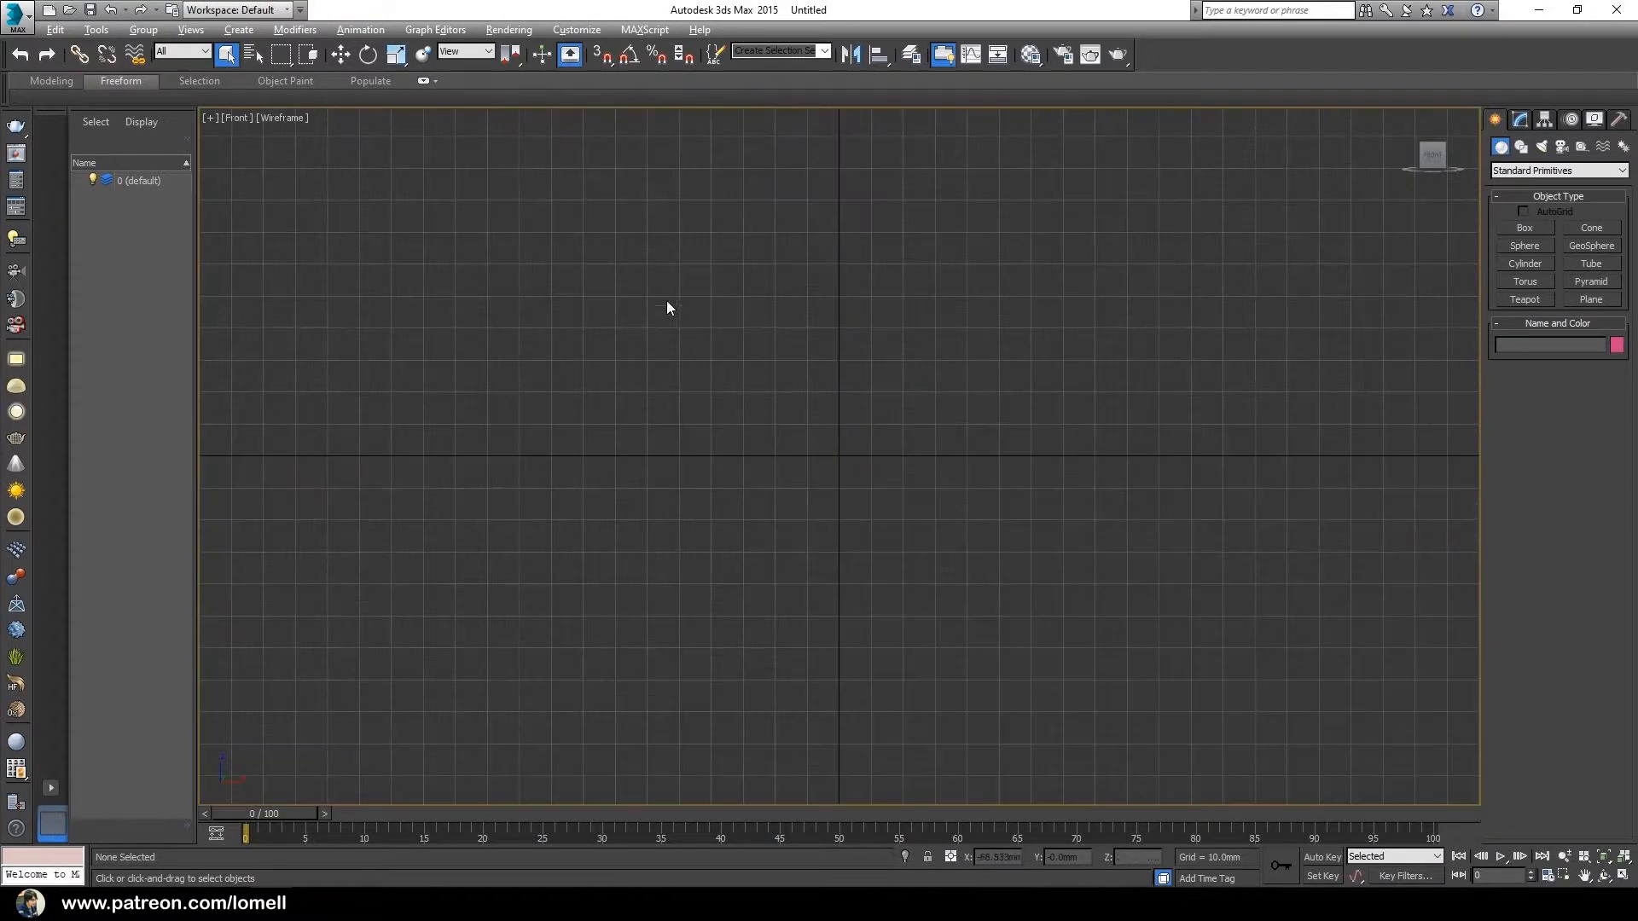
pyautogui.moveTo(1017, 287); pyautogui.dragTo(993, 579, button='middle')
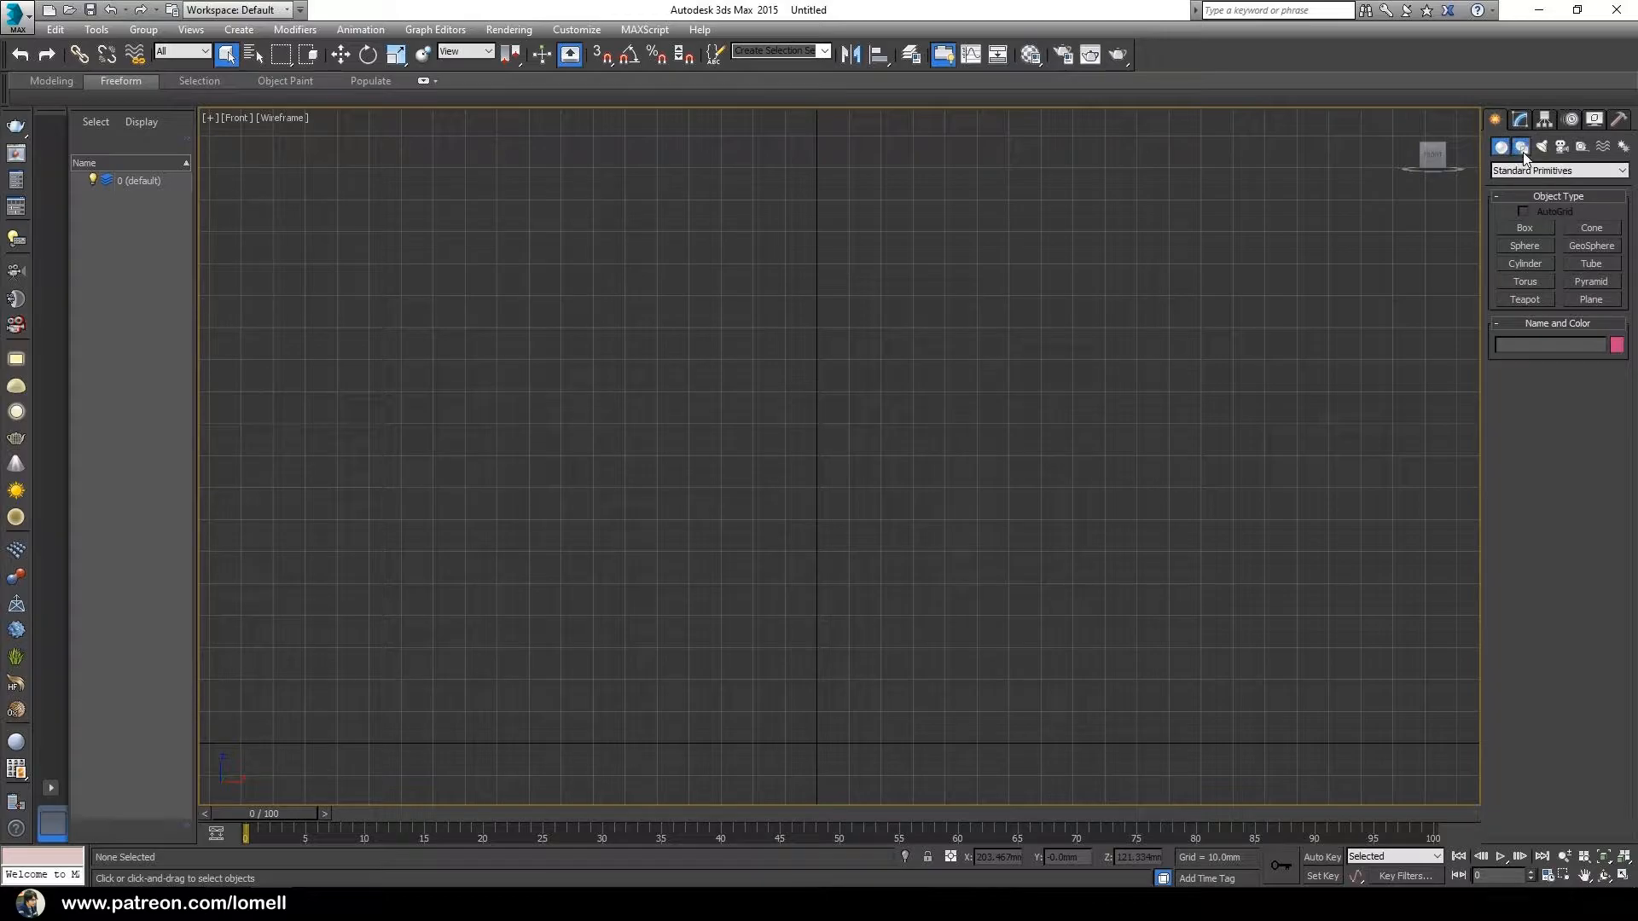
# Draw an open seven-point corner line from the vertical axis just above the origin, down to the ground line, outward and up the side.
pyautogui.click(1523, 148)
pyautogui.click(1528, 244)
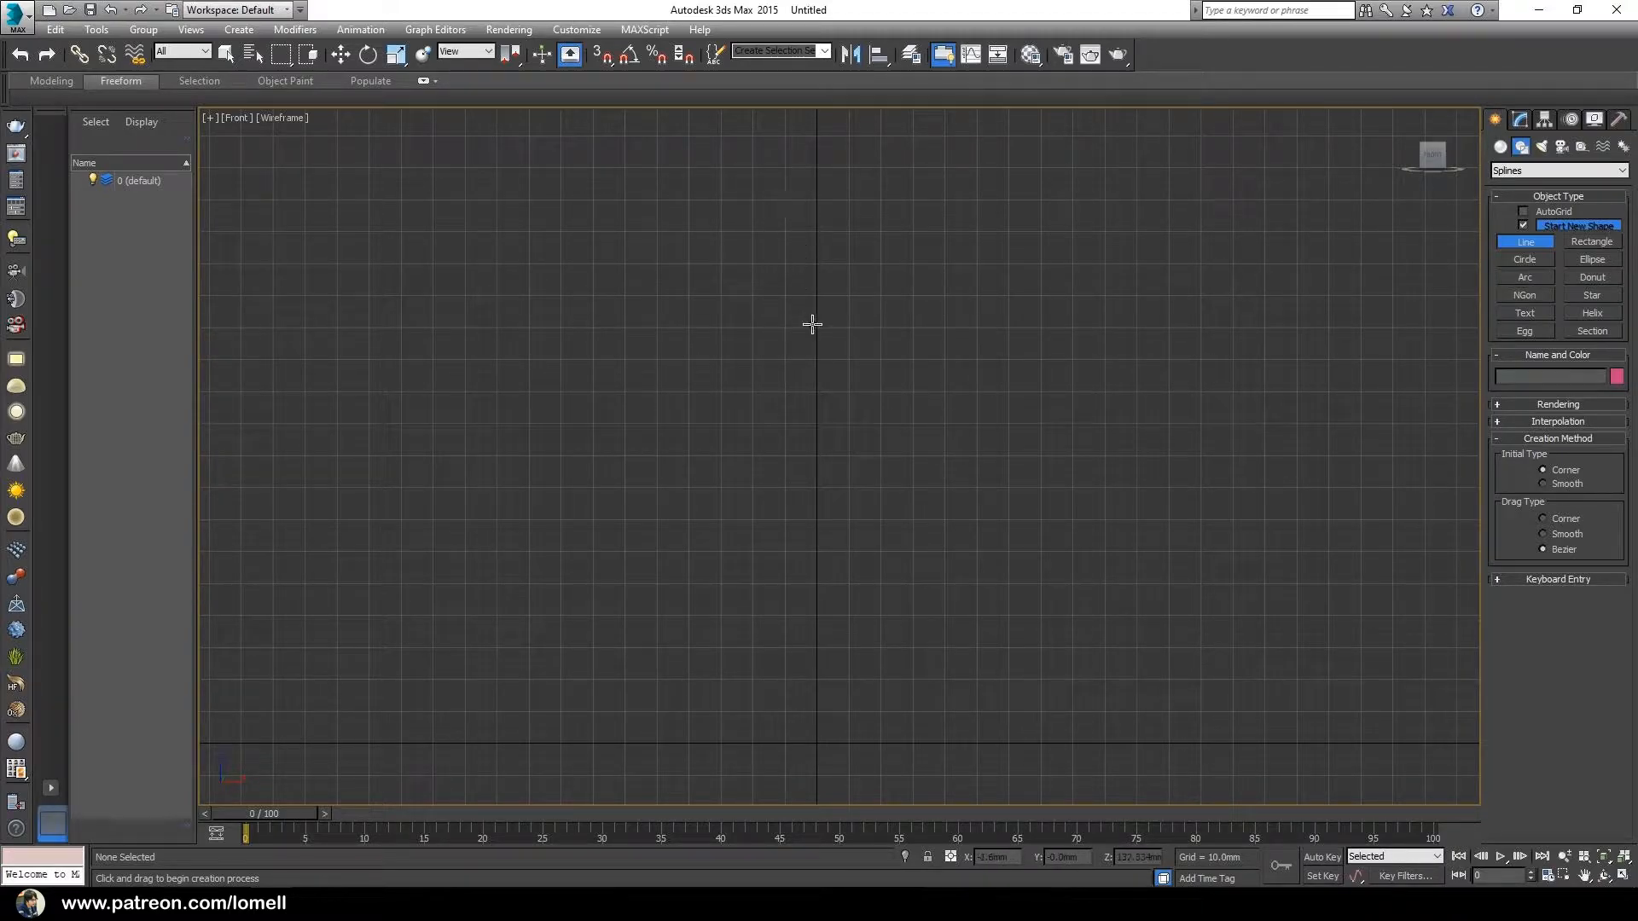
pyautogui.click(818, 727)
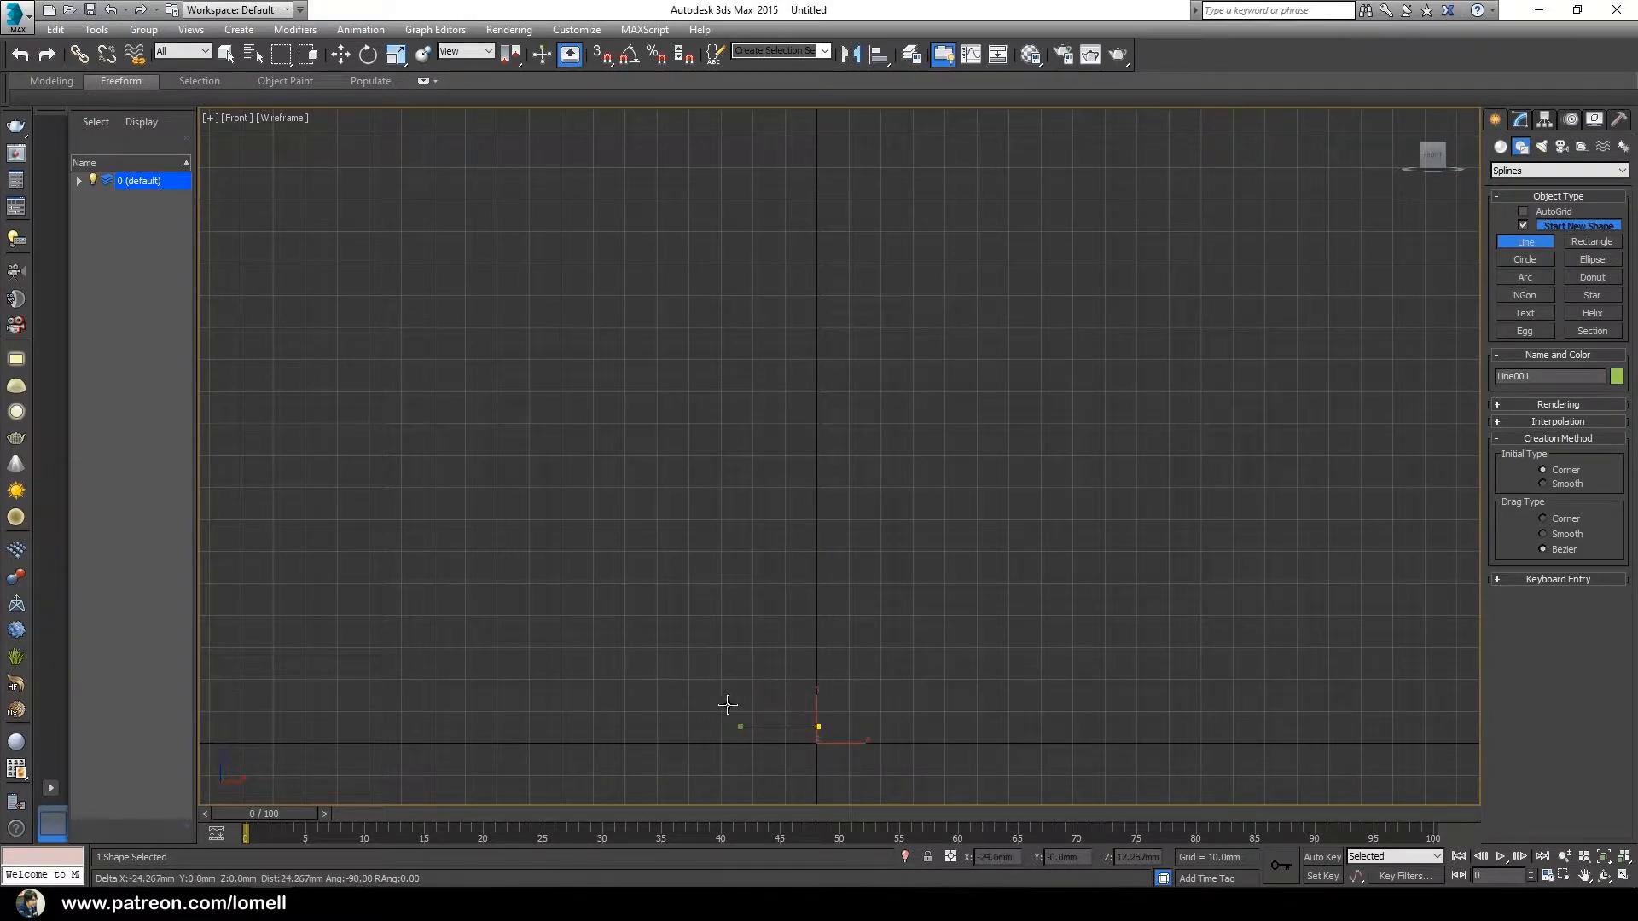
pyautogui.click(775, 723)
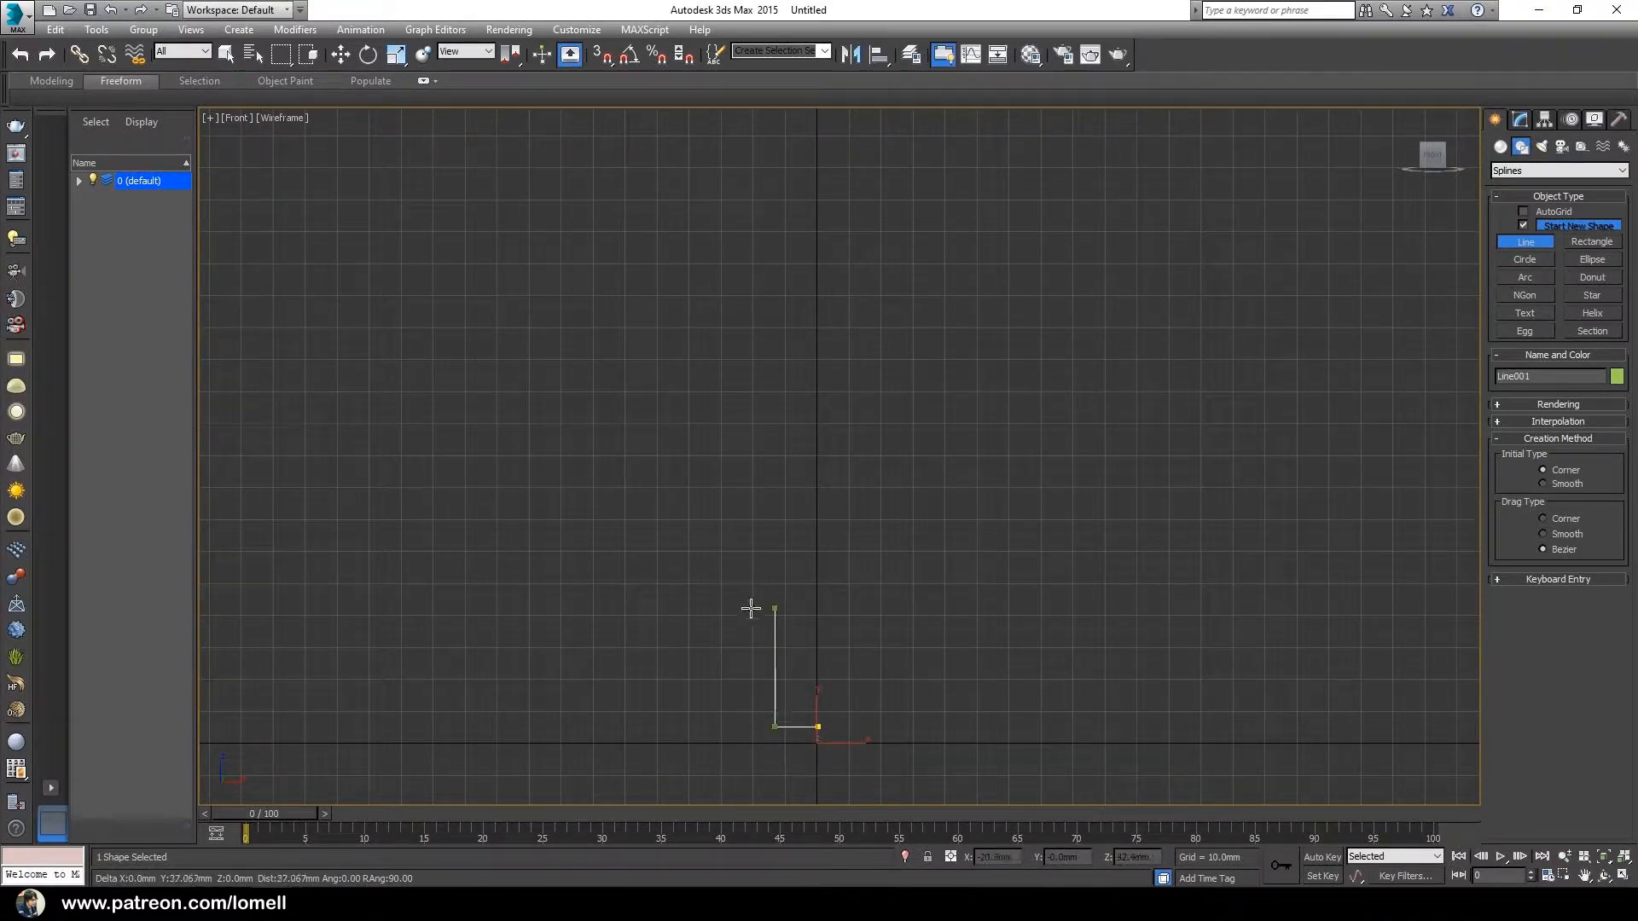
pyautogui.click(745, 744)
pyautogui.click(692, 743)
pyautogui.click(683, 619)
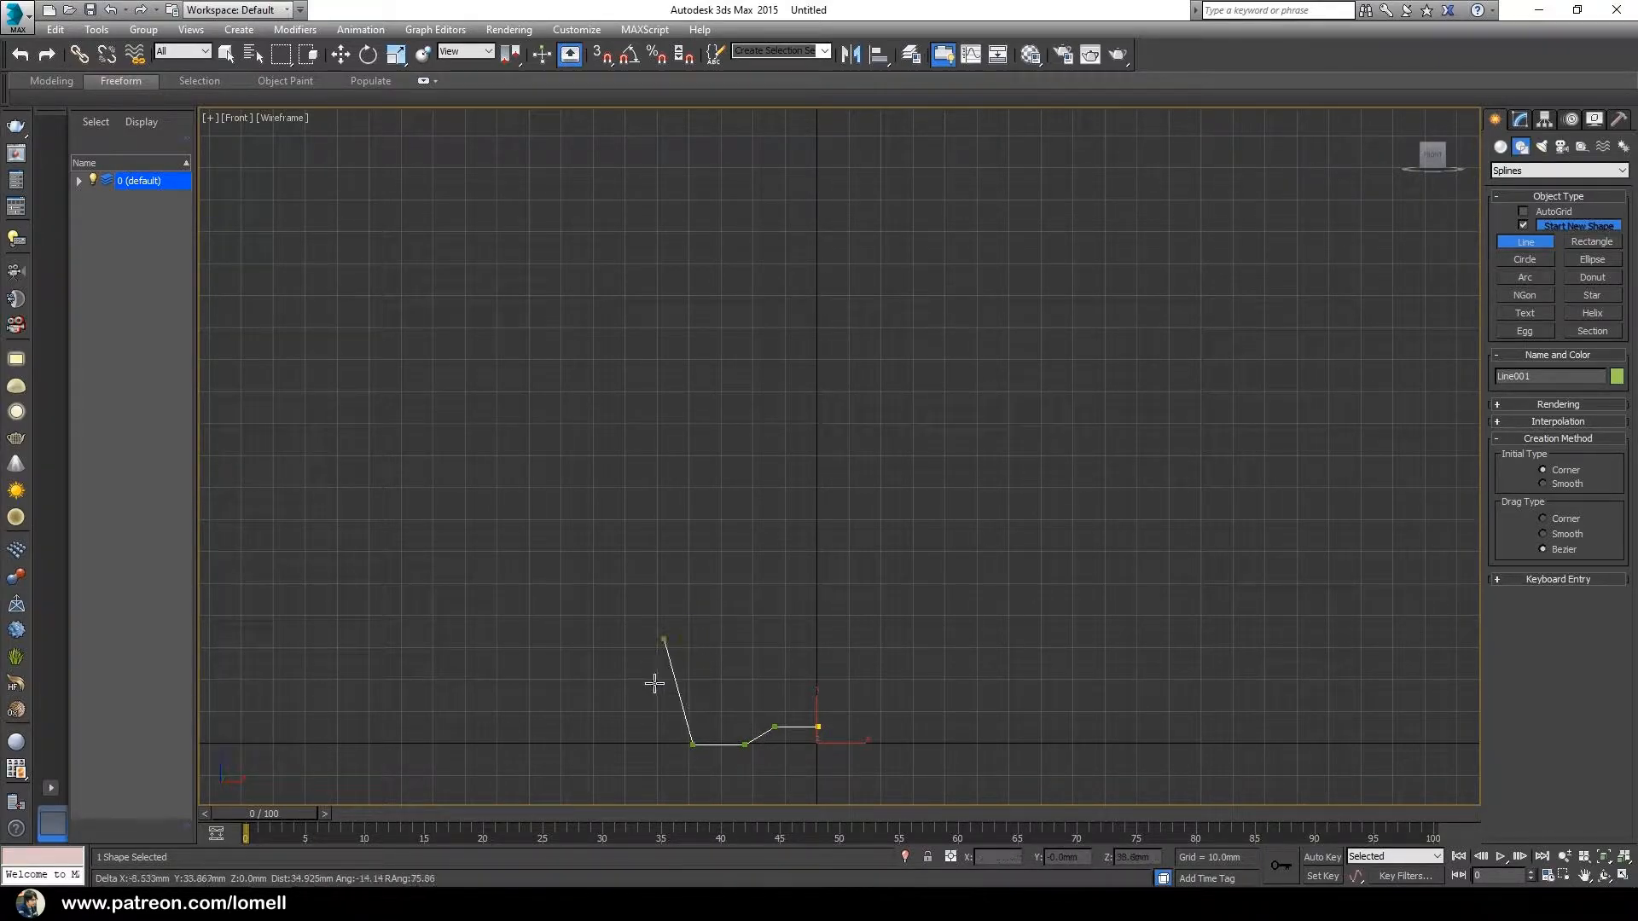
pyautogui.click(651, 691)
pyautogui.click(631, 477)
pyautogui.click(654, 286)
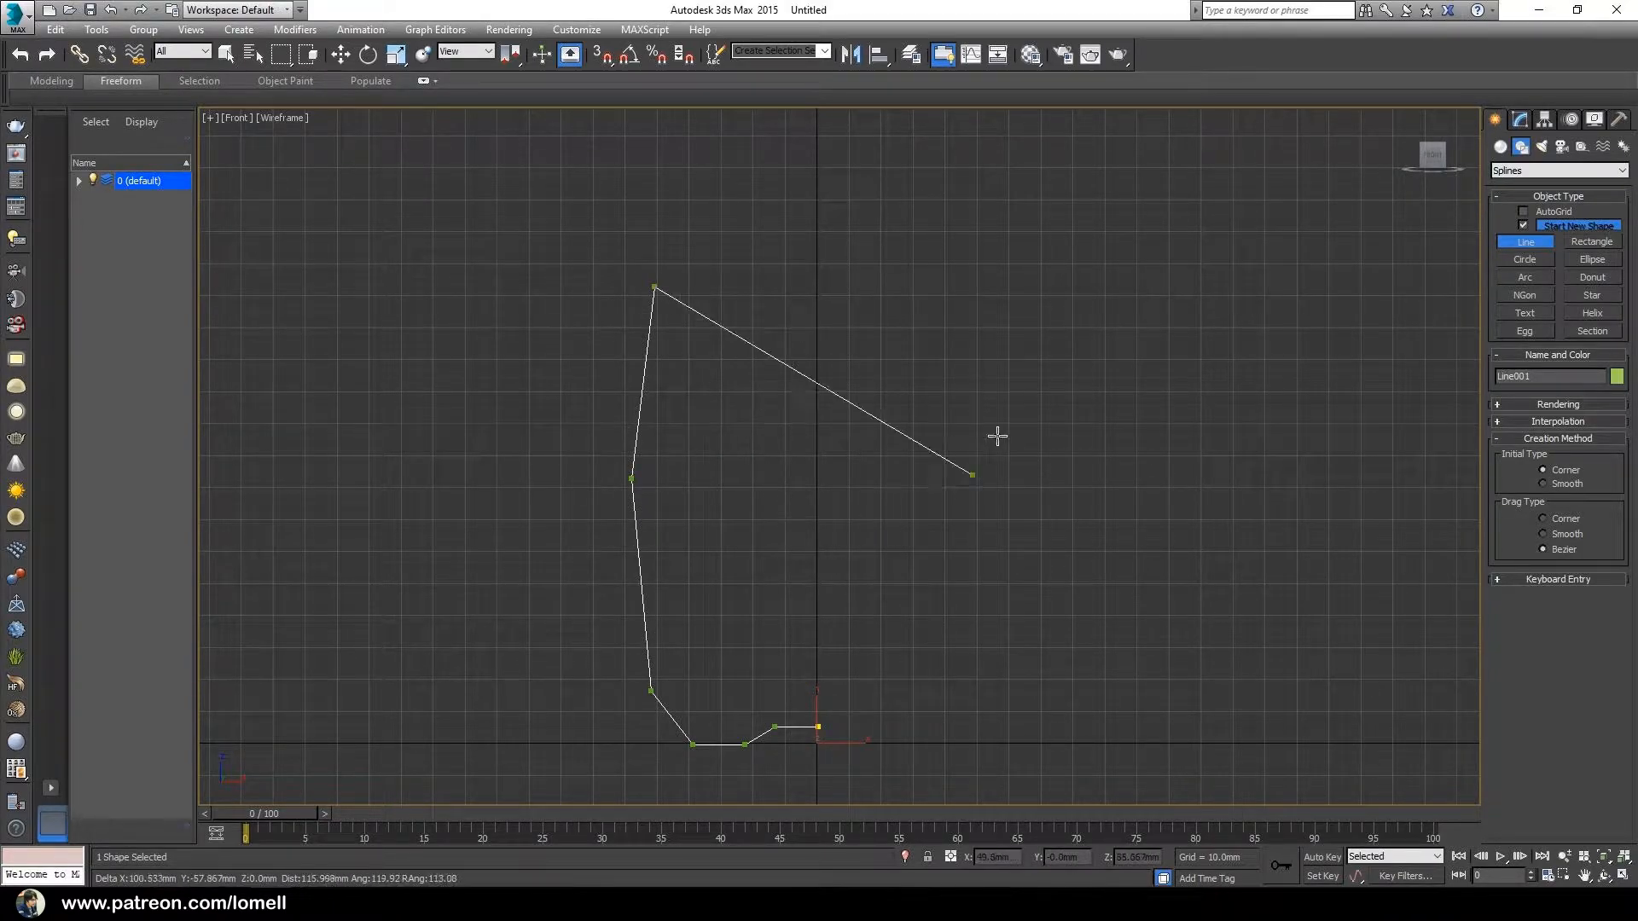
pyautogui.rightClick(961, 544)
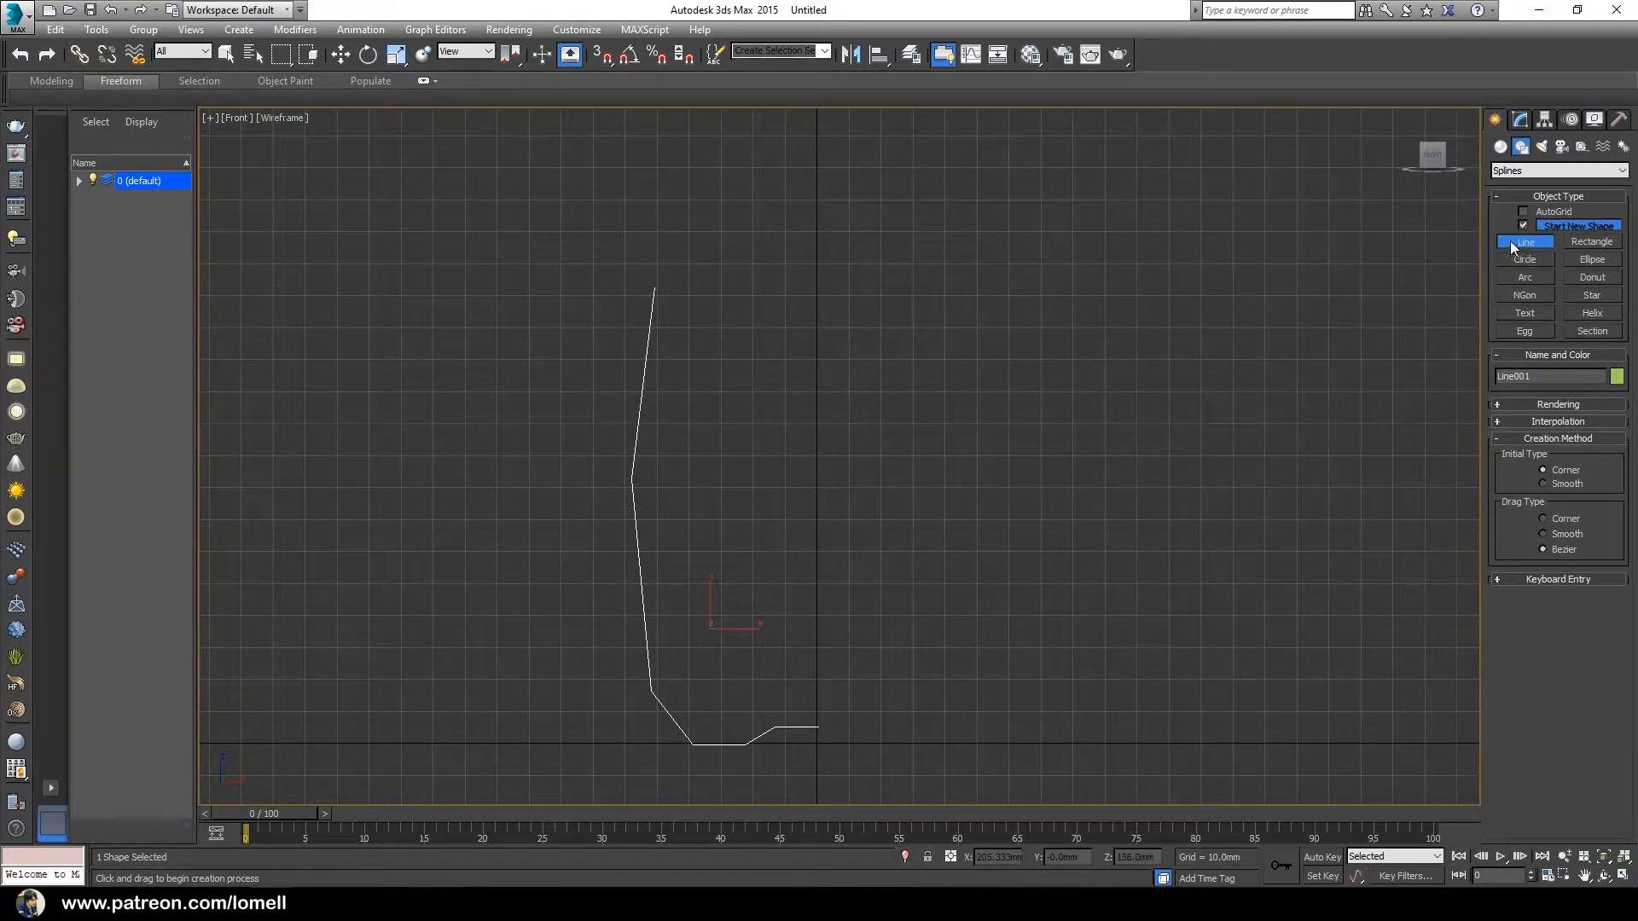
pyautogui.rightClick(1309, 325)
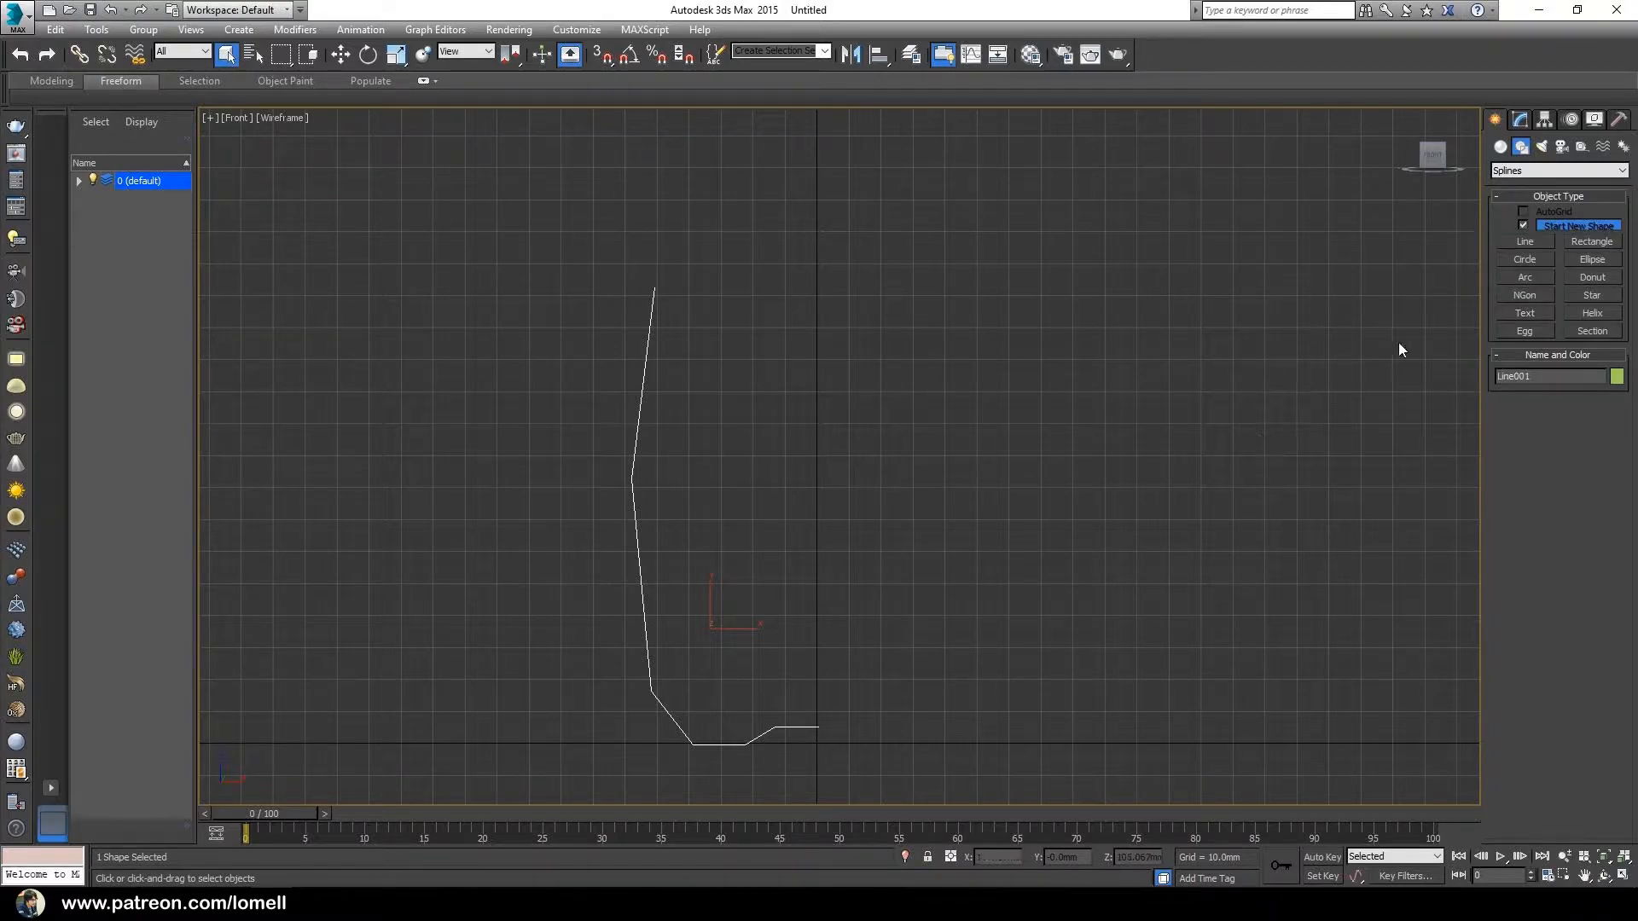
# Move only the line's pivot horizontally onto the vertical axis by setting its X position to 0, and end pivot editing.
pyautogui.click(1544, 119)
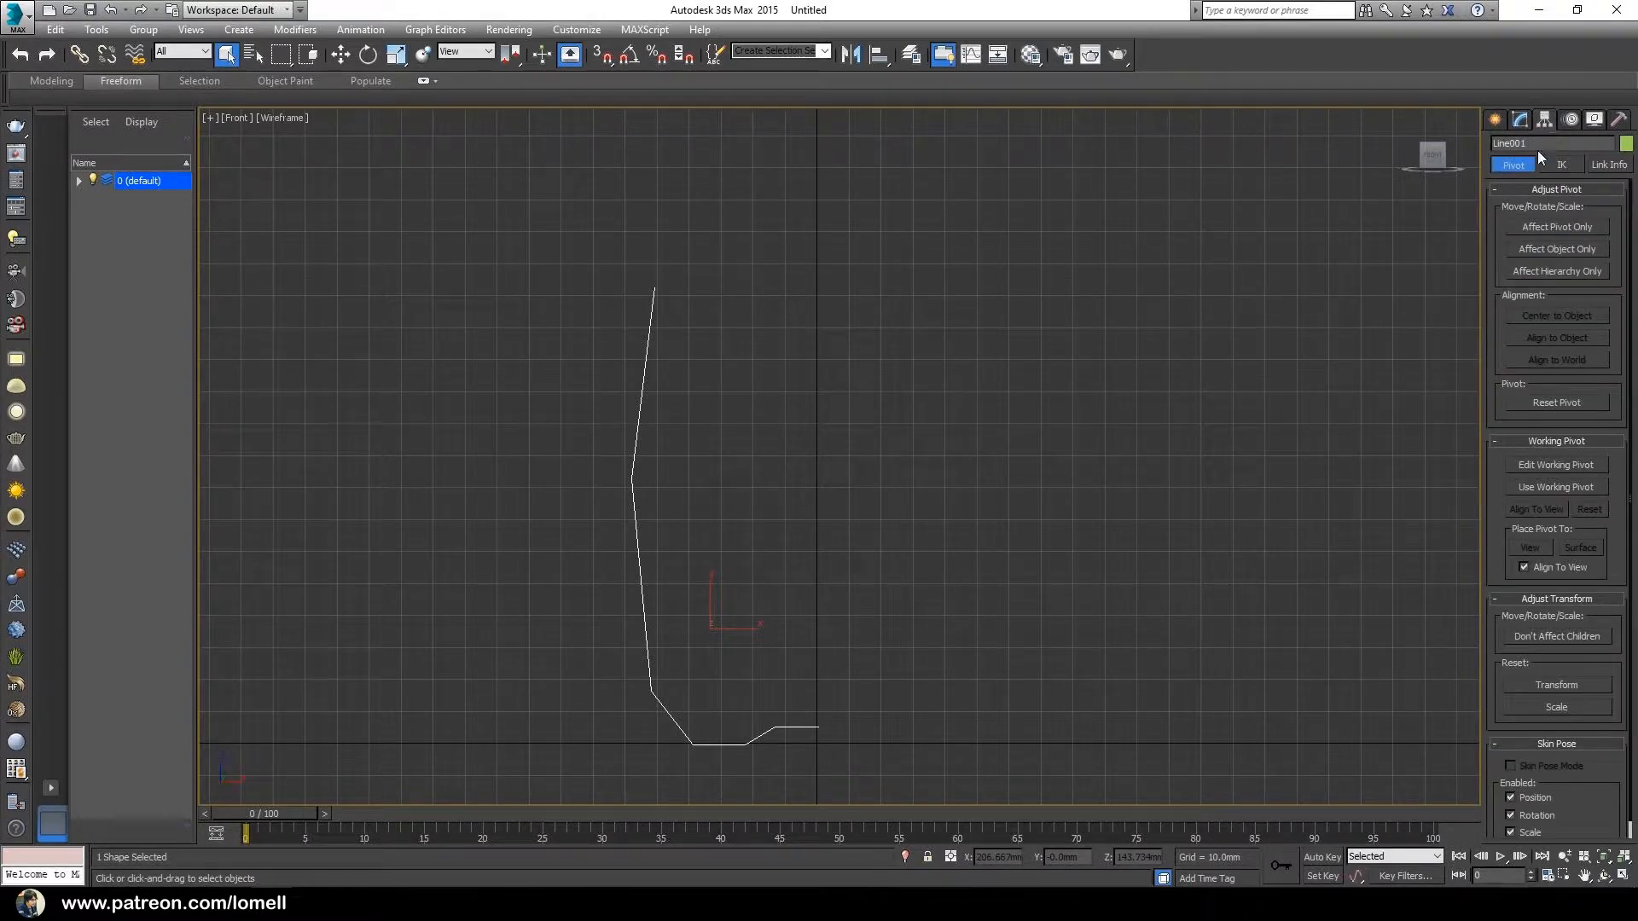
pyautogui.click(1536, 228)
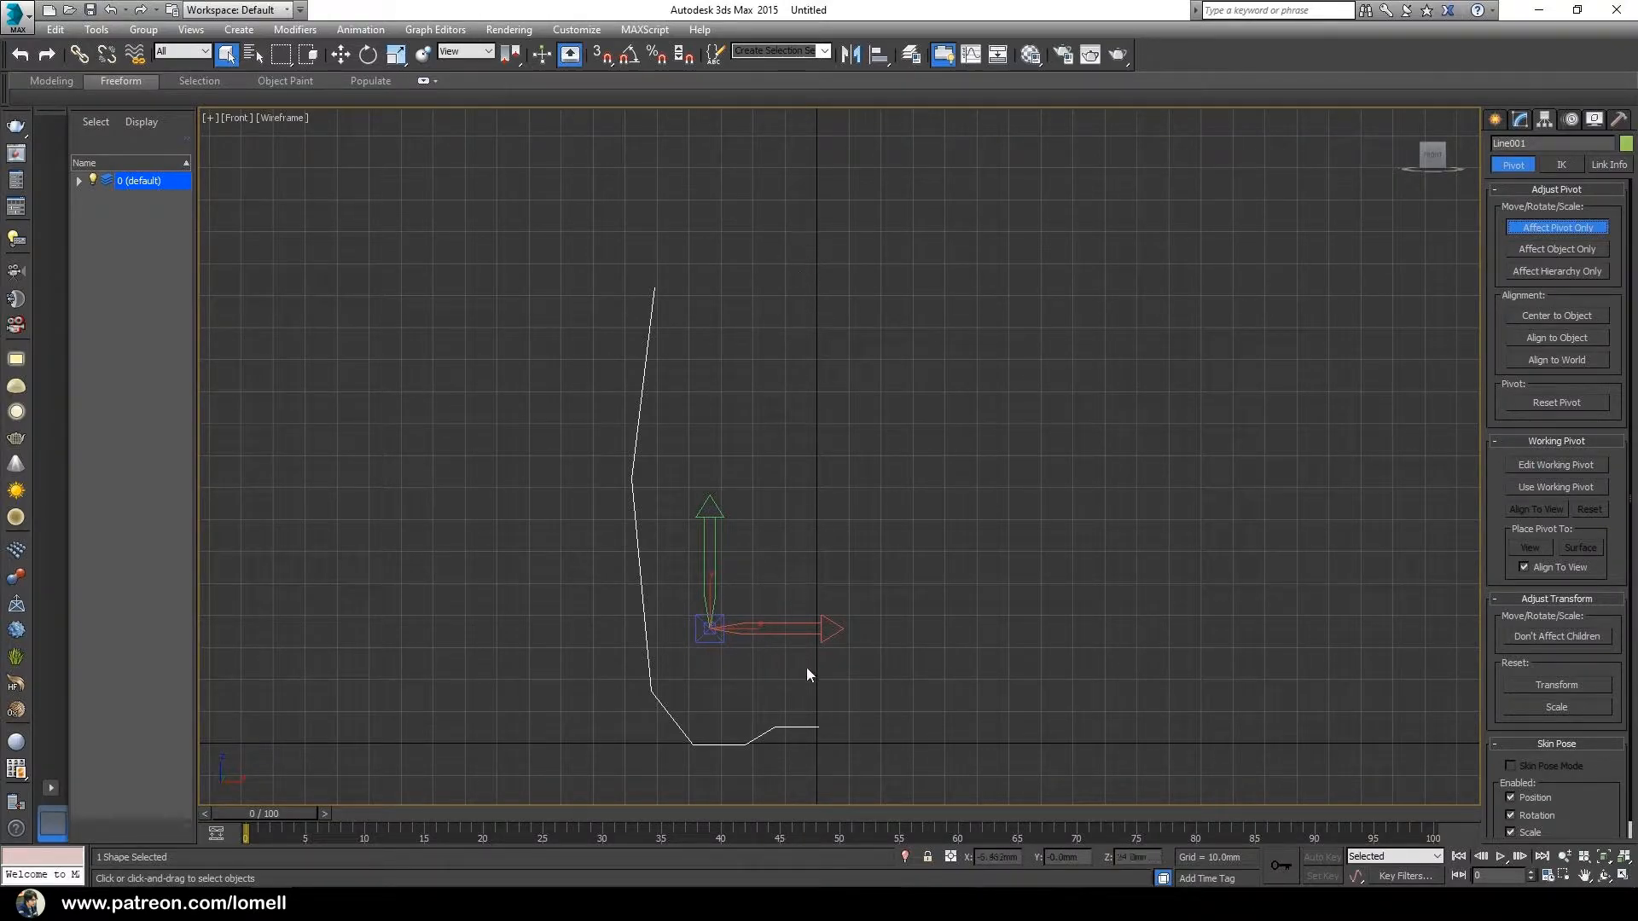
pyautogui.click(340, 56)
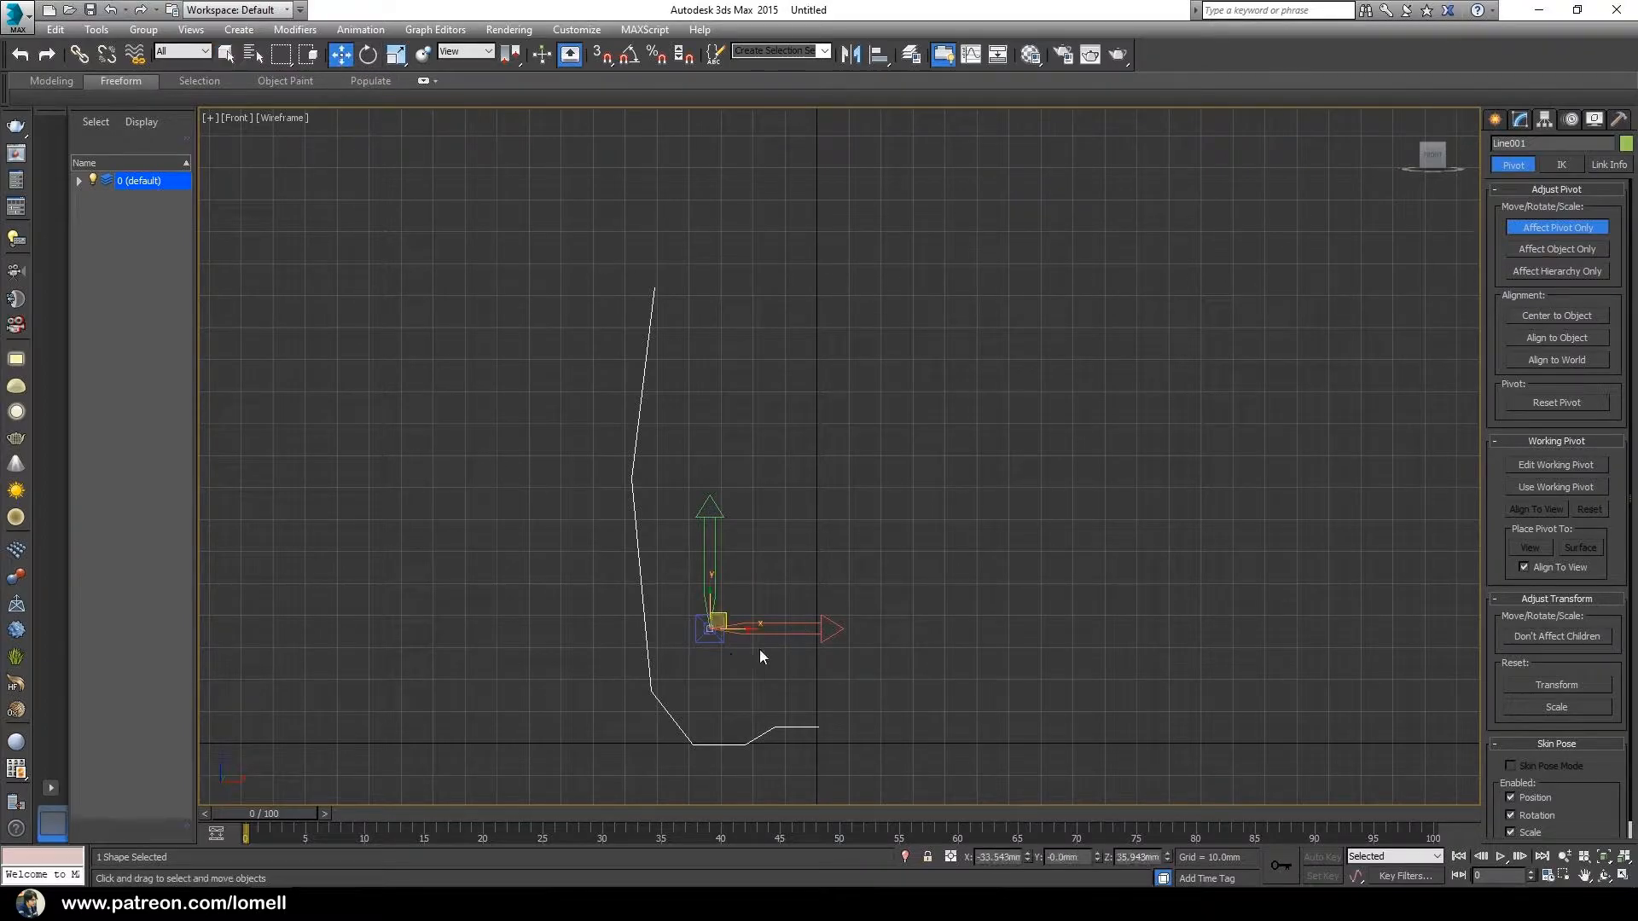
pyautogui.moveTo(746, 631); pyautogui.dragTo(781, 635)
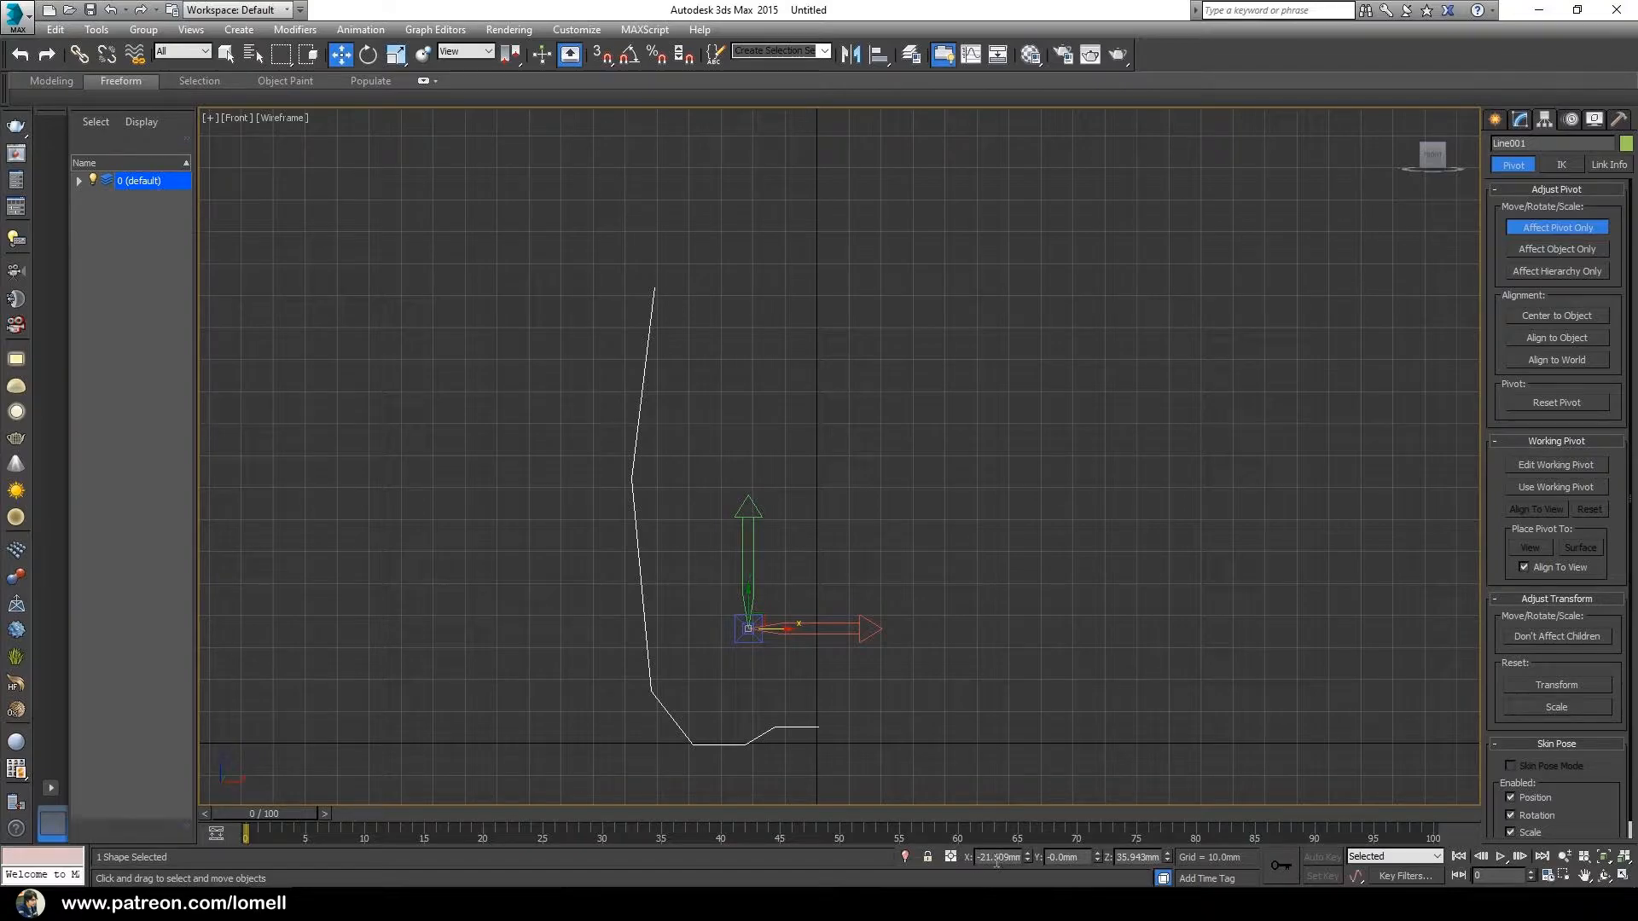
pyautogui.doubleClick(1000, 857)
pyautogui.write('0')
pyautogui.press('Return')
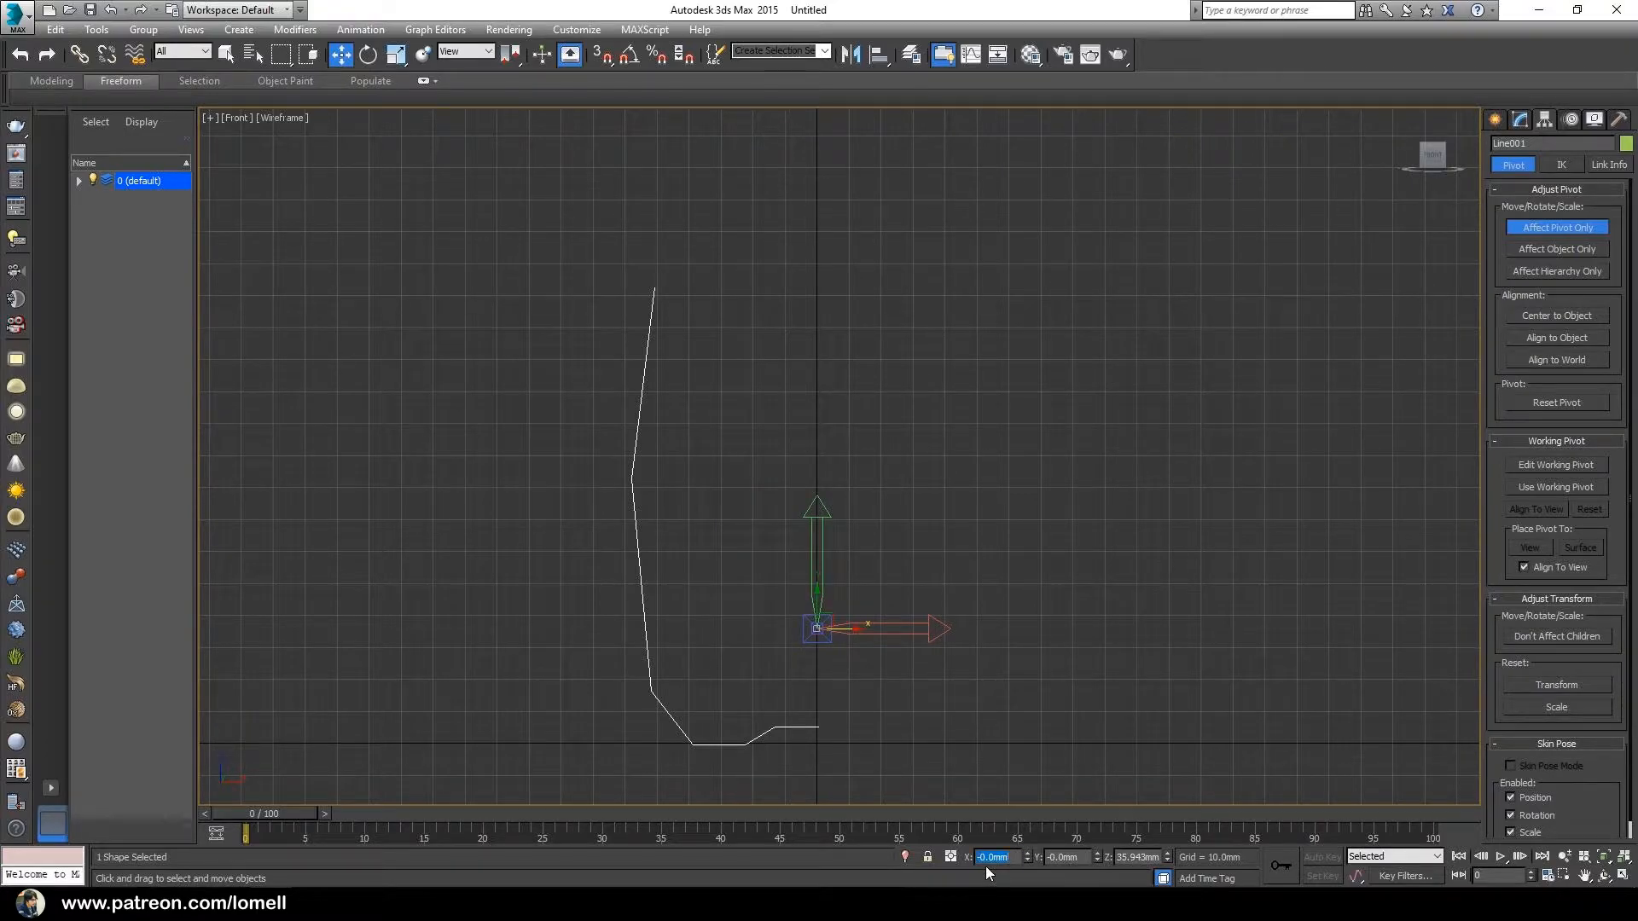
pyautogui.click(1536, 227)
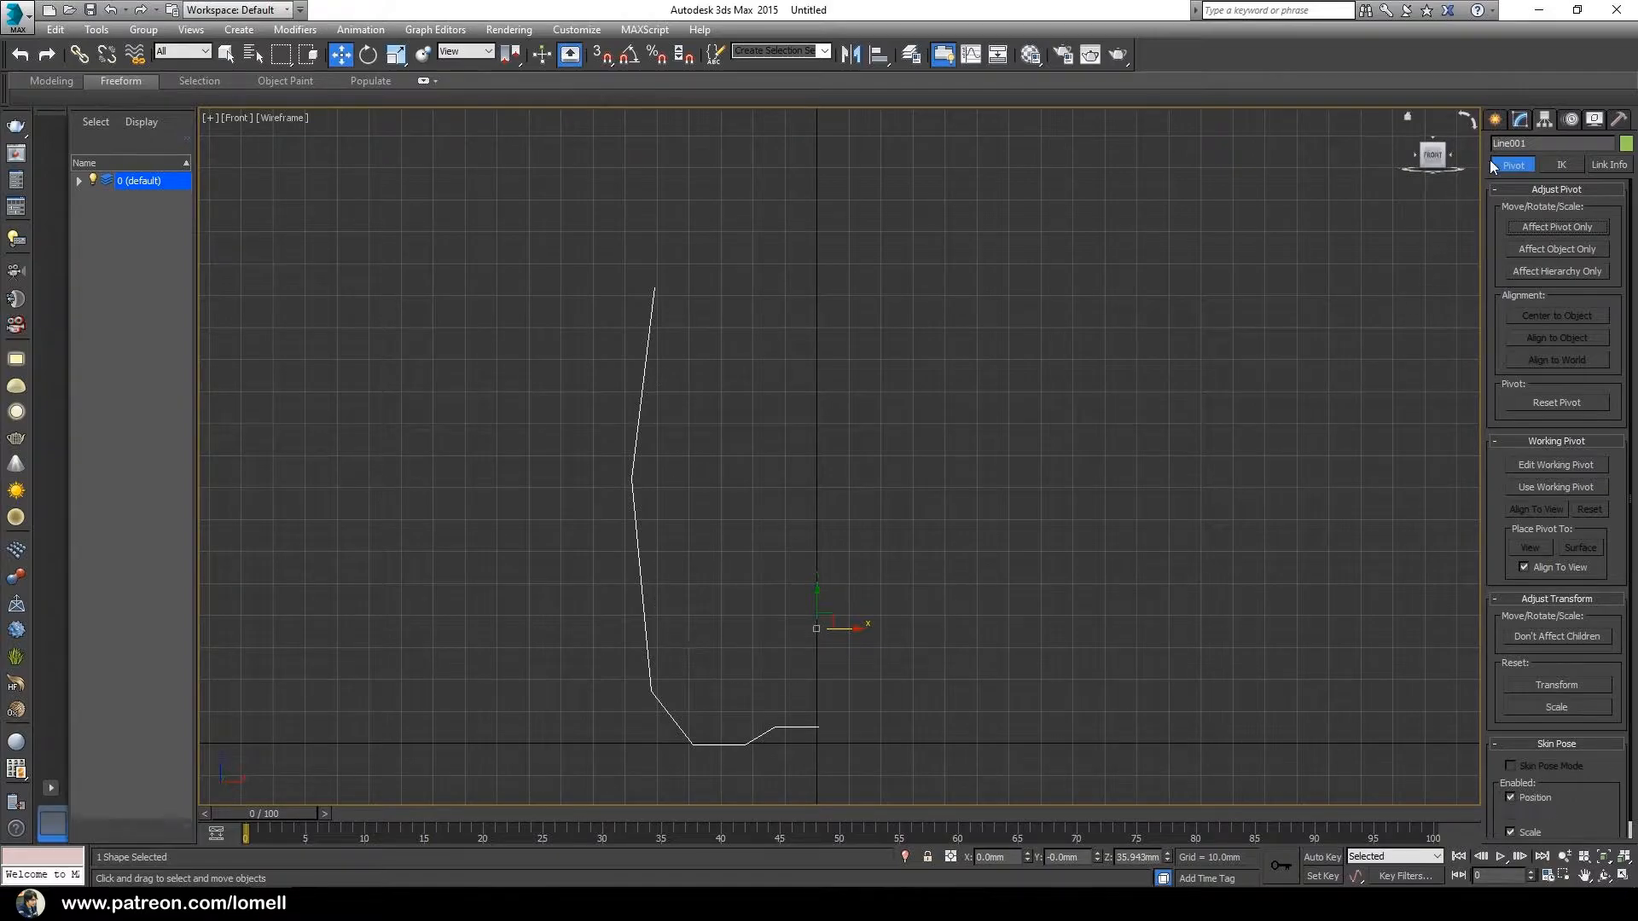
# Open the line for modification and enter its Vertex sub-object level.
pyautogui.click(1520, 120)
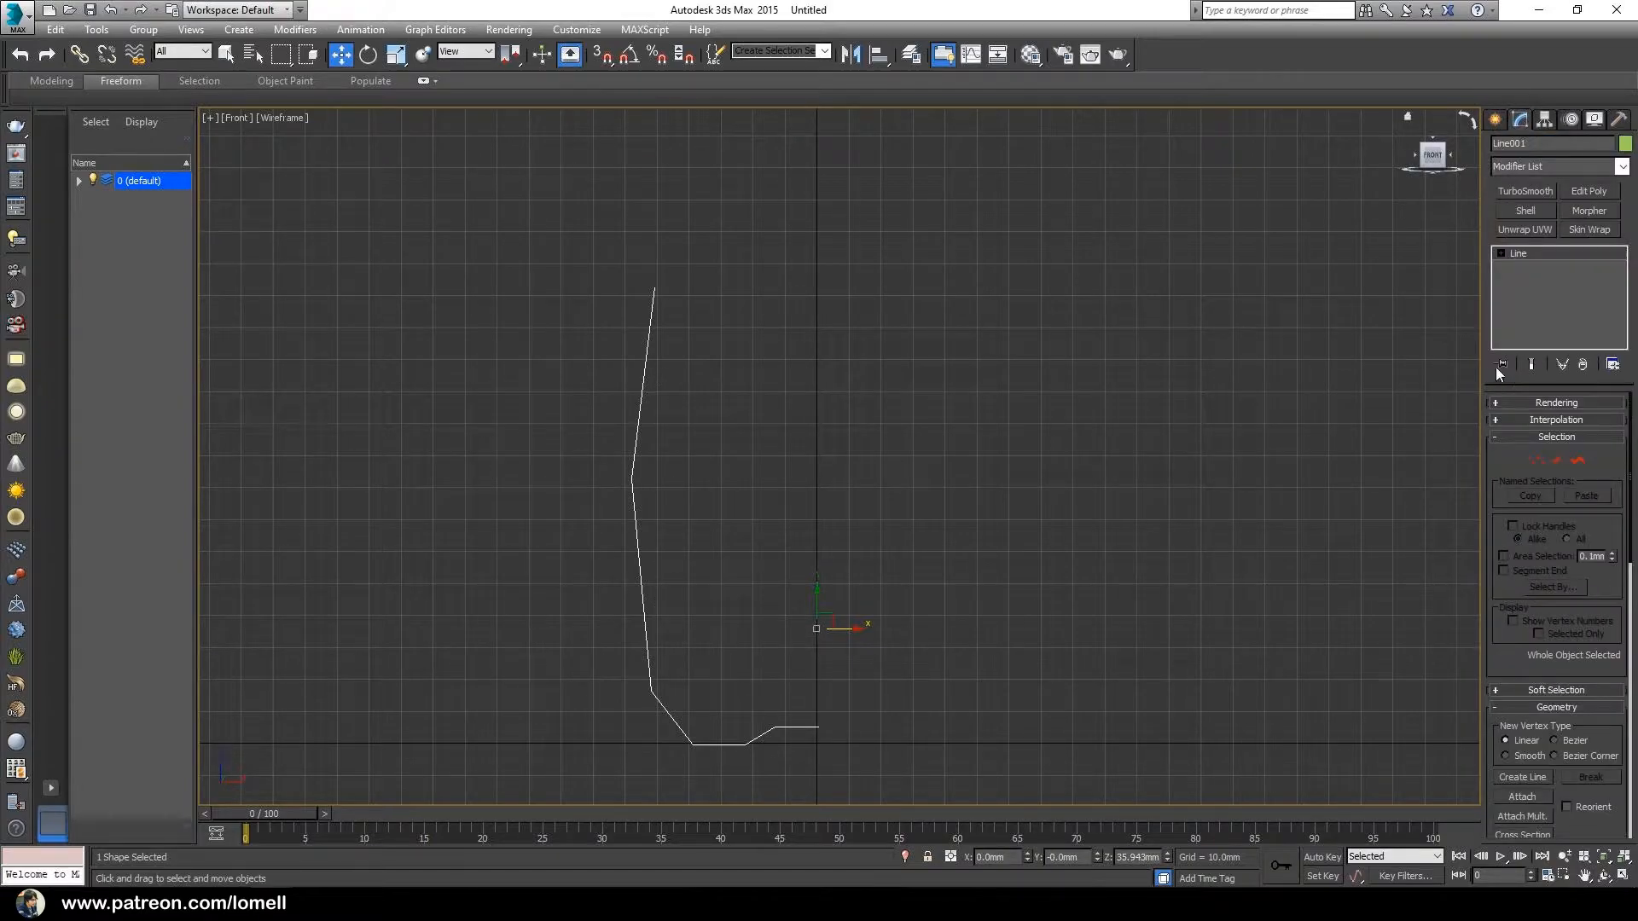
pyautogui.click(1501, 254)
pyautogui.click(1533, 268)
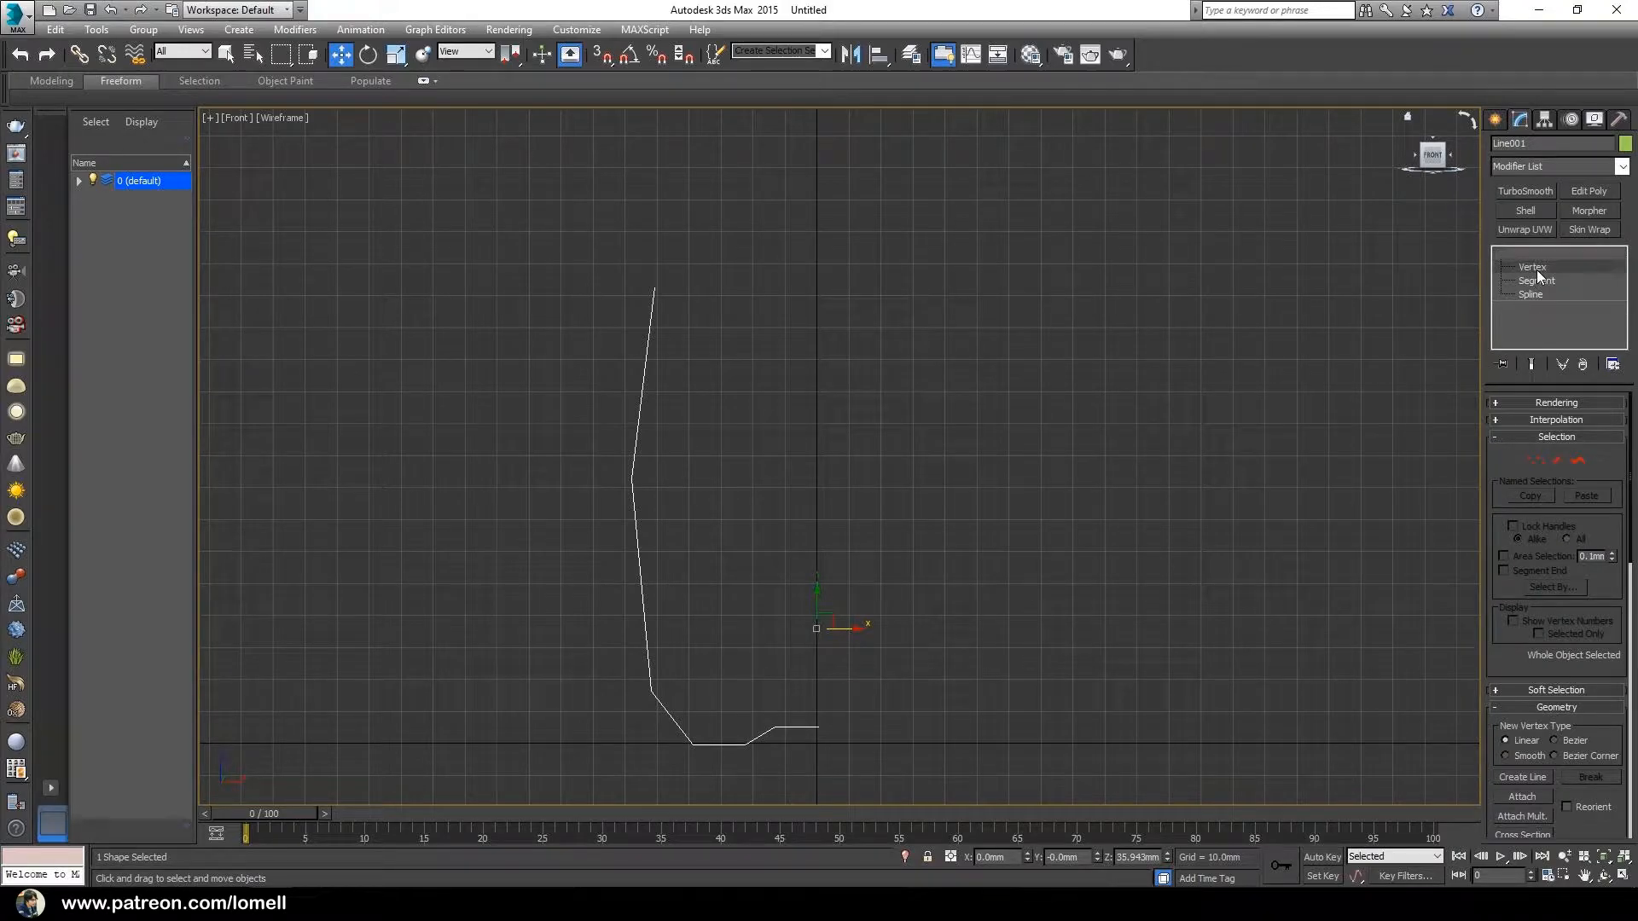
pyautogui.click(1556, 461)
pyautogui.click(1536, 461)
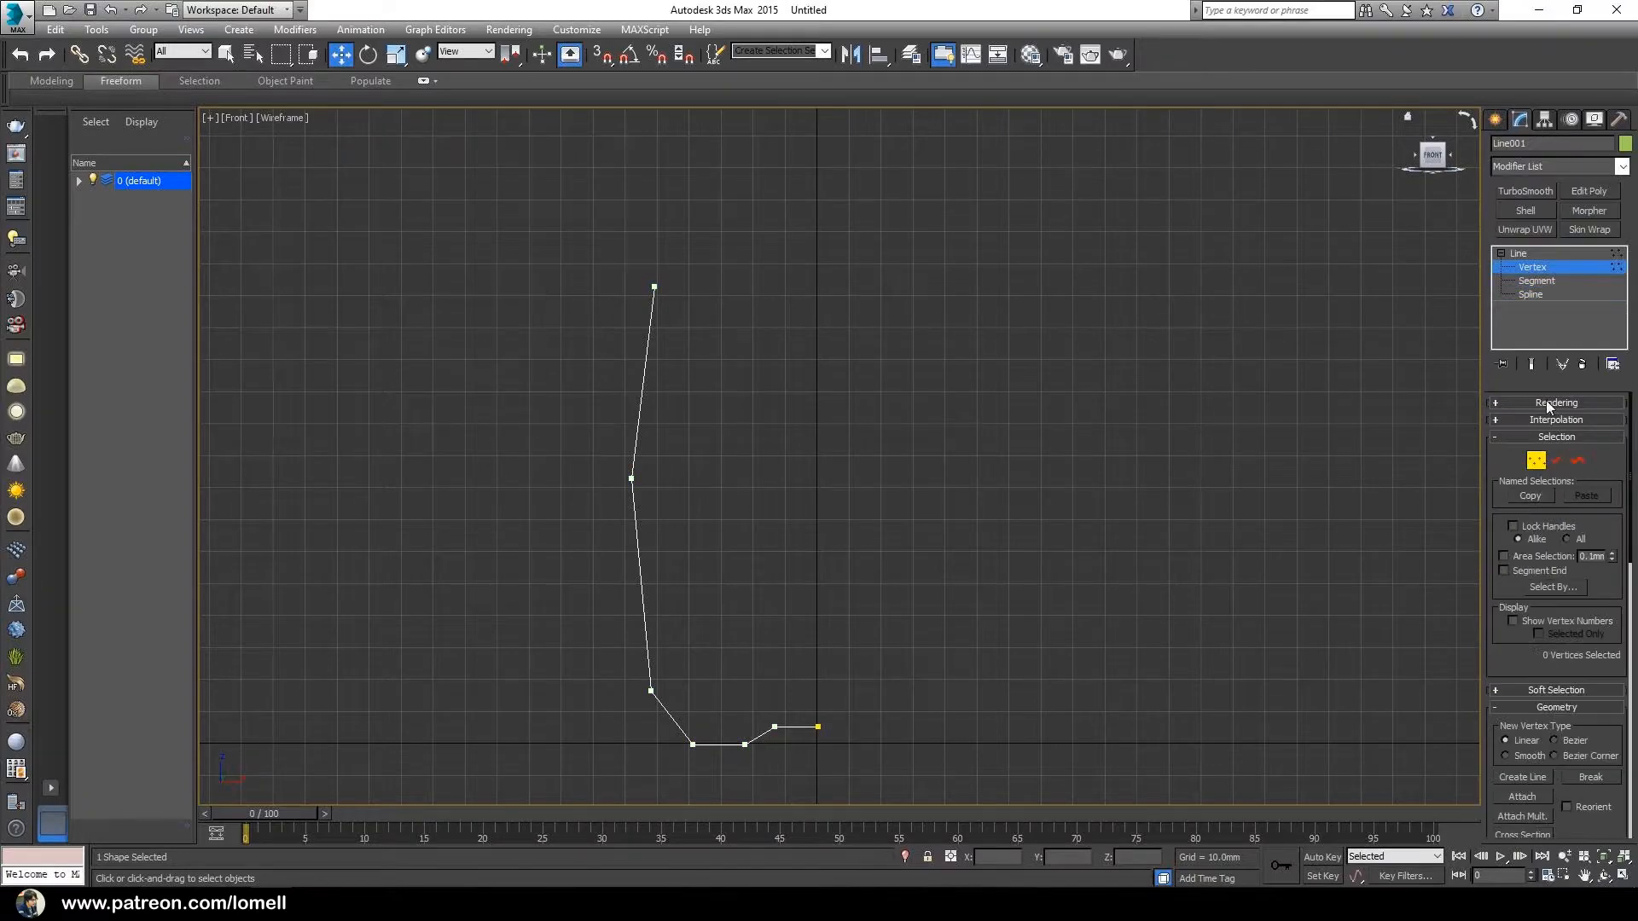
# Cycle through the line's Spline and Segment sub-object levels and return to the Vertex level.
pyautogui.click(1542, 296)
pyautogui.click(1543, 281)
pyautogui.click(1540, 269)
pyautogui.click(1540, 281)
pyautogui.click(1540, 292)
pyautogui.click(1540, 281)
pyautogui.click(1541, 268)
# Move the inner end vertex of the base horizontally onto the vertical axis at X 0.
pyautogui.moveTo(925, 711); pyautogui.dragTo(925, 566, button='middle')
pyautogui.moveTo(807, 544); pyautogui.dragTo(847, 625)
pyautogui.scroll(10, 846, 625)
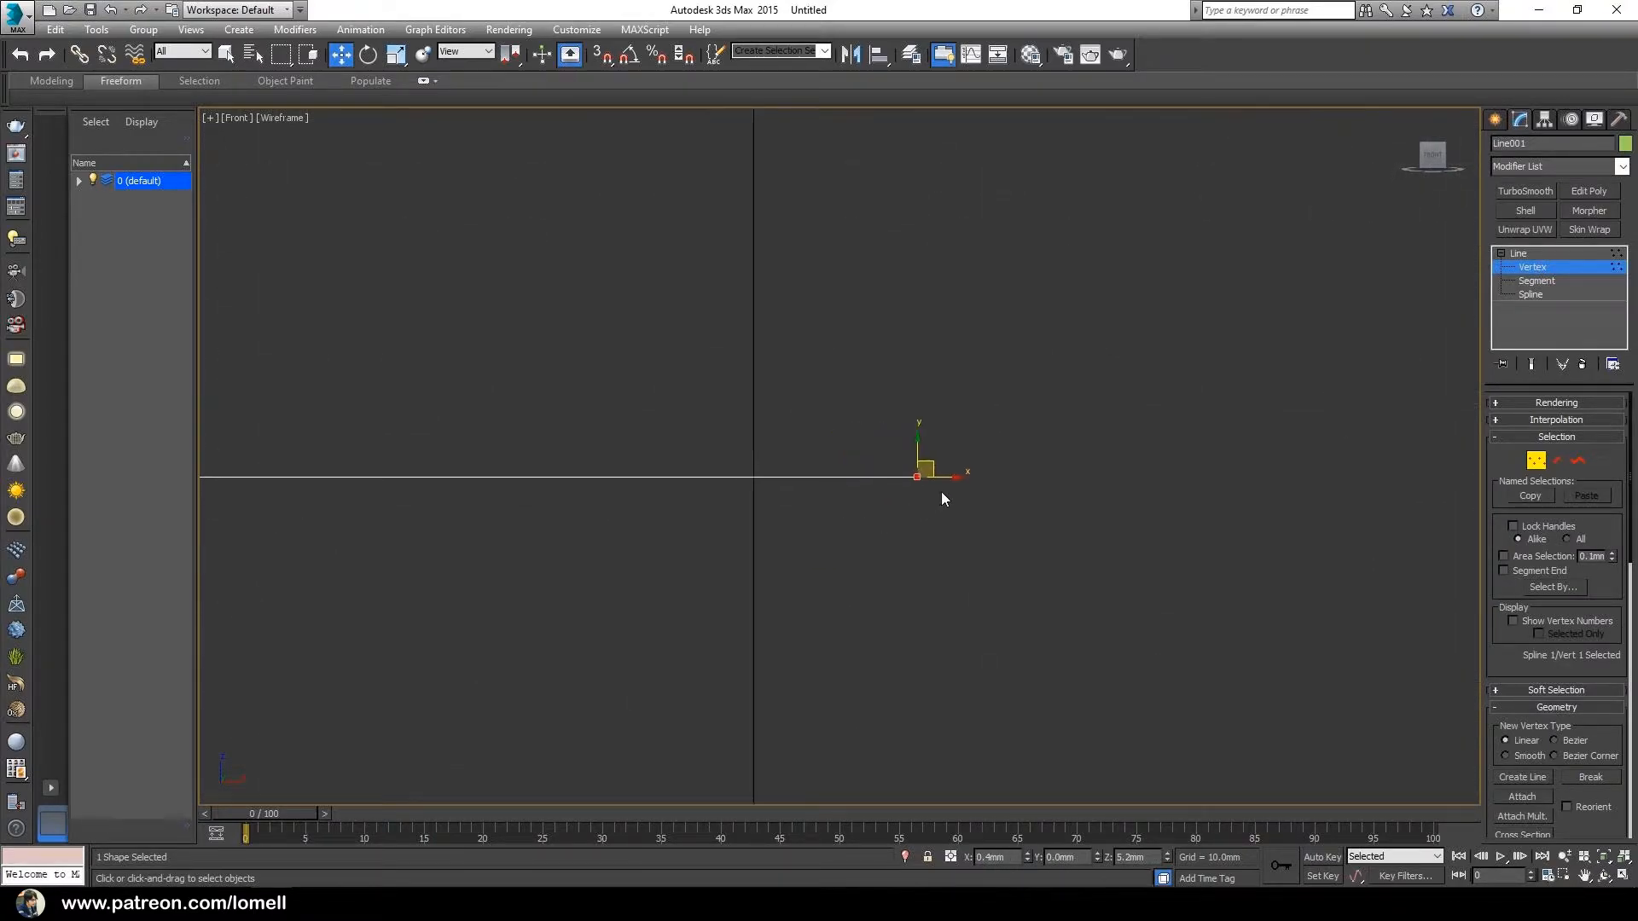
pyautogui.moveTo(956, 477); pyautogui.dragTo(793, 460)
pyautogui.scroll(12, 717, 484)
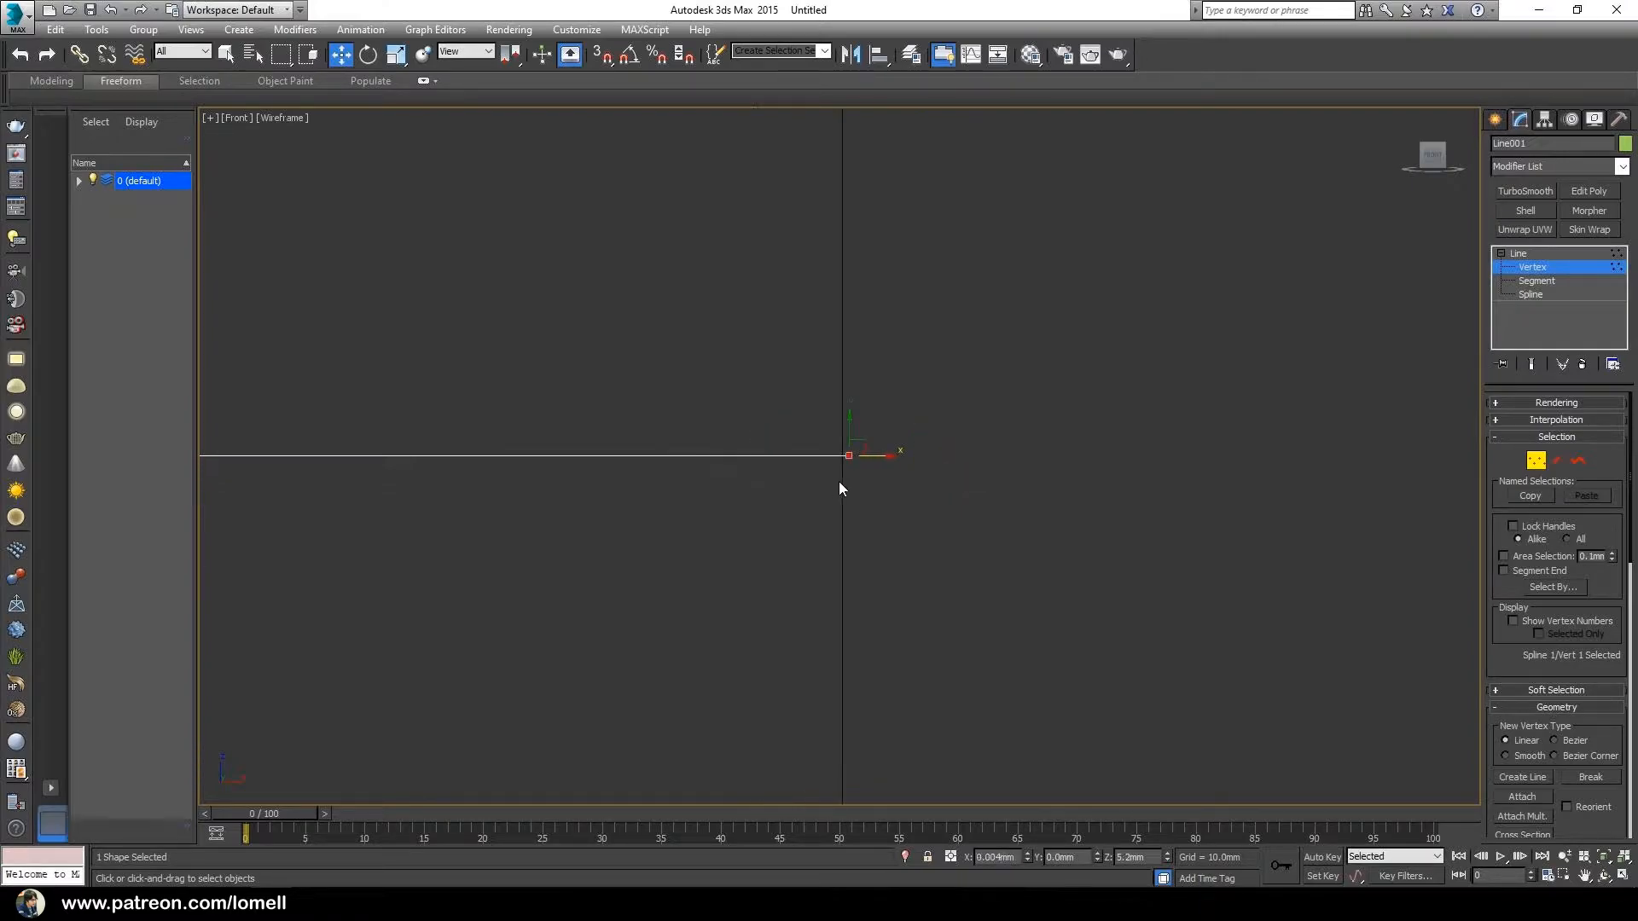
pyautogui.moveTo(903, 416); pyautogui.dragTo(881, 401)
pyautogui.scroll(12, 881, 403)
pyautogui.moveTo(678, 474); pyautogui.dragTo(677, 474)
pyautogui.moveTo(680, 475); pyautogui.dragTo(691, 500, button='middle')
pyautogui.scroll(-12, 693, 501)
pyautogui.scroll(5, 672, 511)
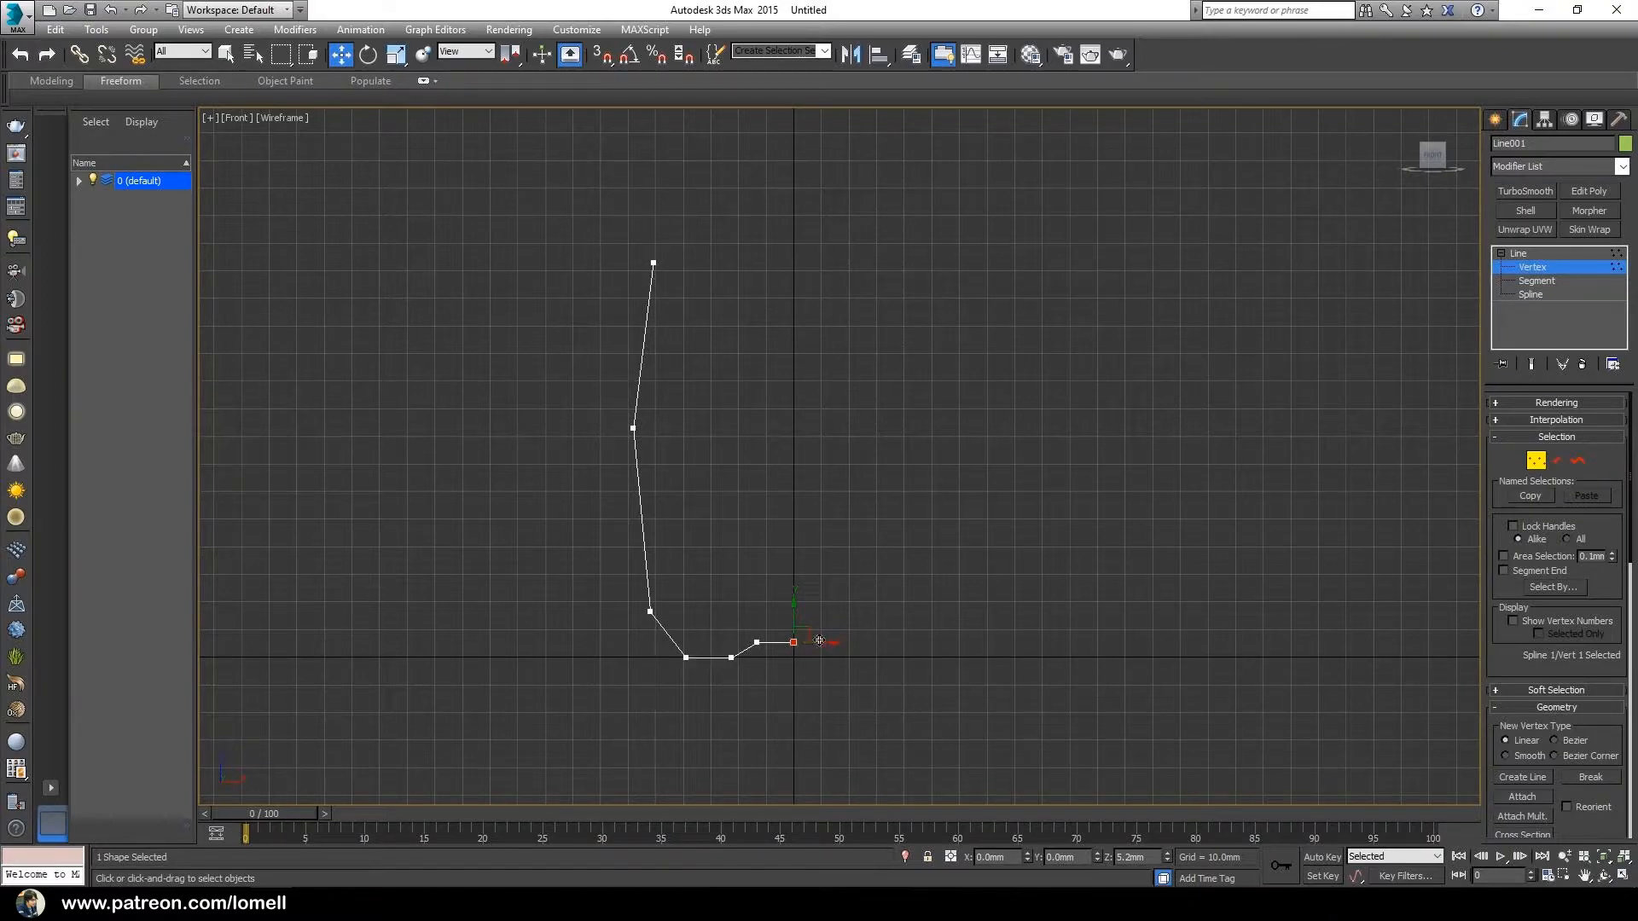
pyautogui.scroll(4, 650, 606)
pyautogui.scroll(-4, 664, 623)
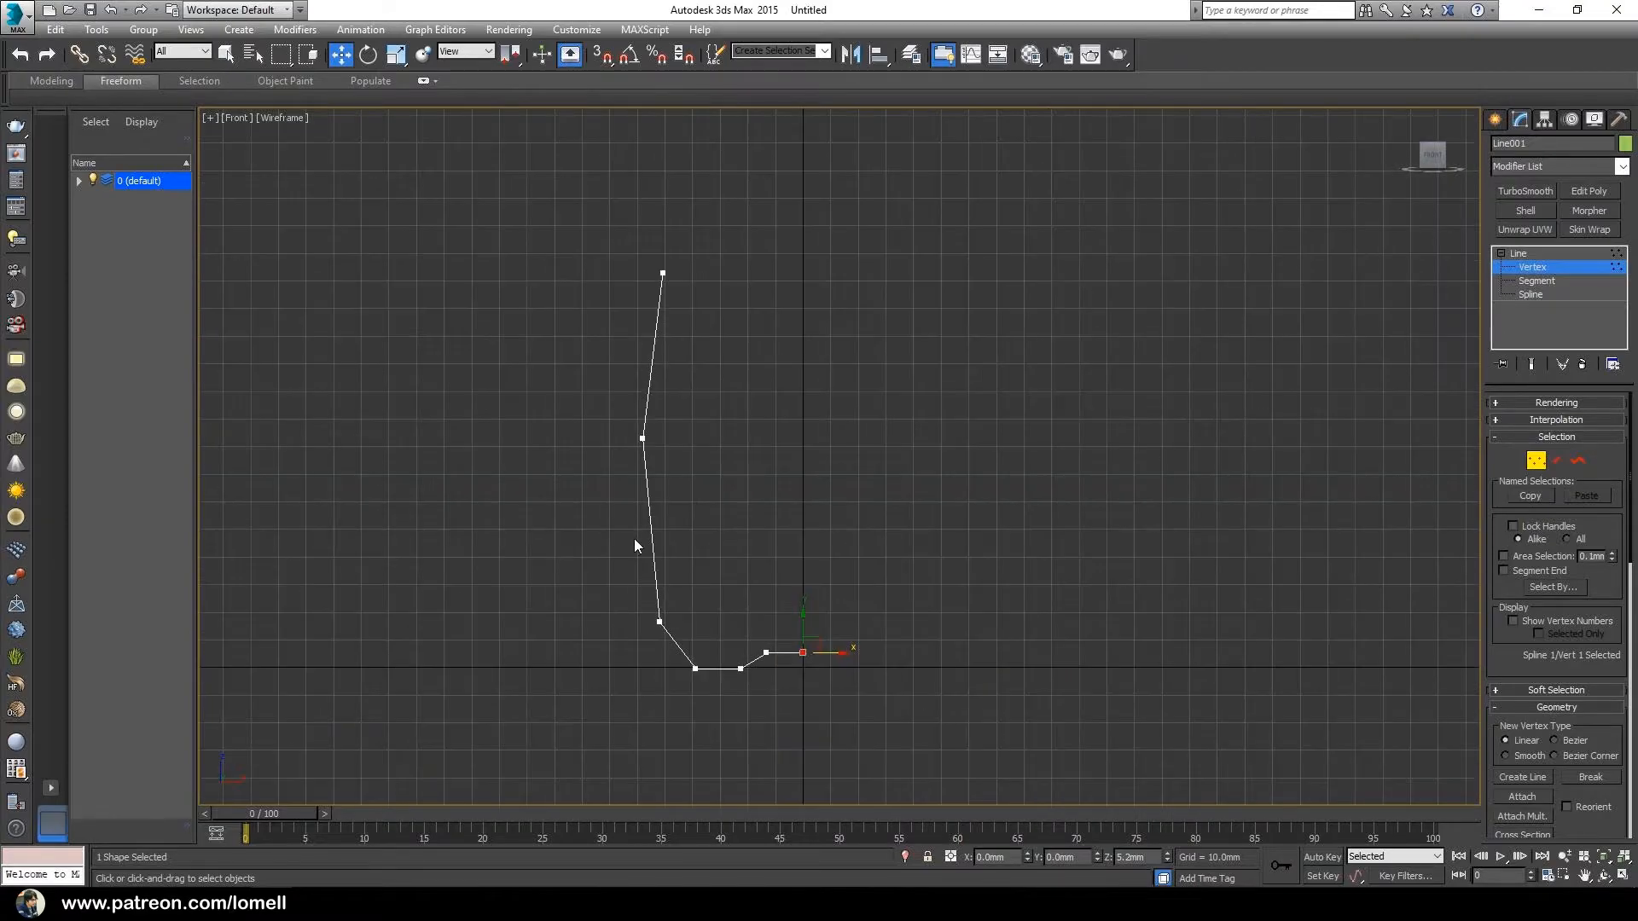
# Shift the profile's top vertex slightly up and inward, and lower the middle side vertex a little.
pyautogui.click(663, 273)
pyautogui.moveTo(677, 256); pyautogui.dragTo(681, 253)
pyautogui.moveTo(564, 378); pyautogui.dragTo(663, 488)
pyautogui.moveTo(657, 428); pyautogui.dragTo(659, 450)
pyautogui.click(772, 461)
pyautogui.scroll(4, 697, 639)
pyautogui.moveTo(697, 639); pyautogui.dragTo(669, 606, button='middle')
pyautogui.scroll(-4, 654, 561)
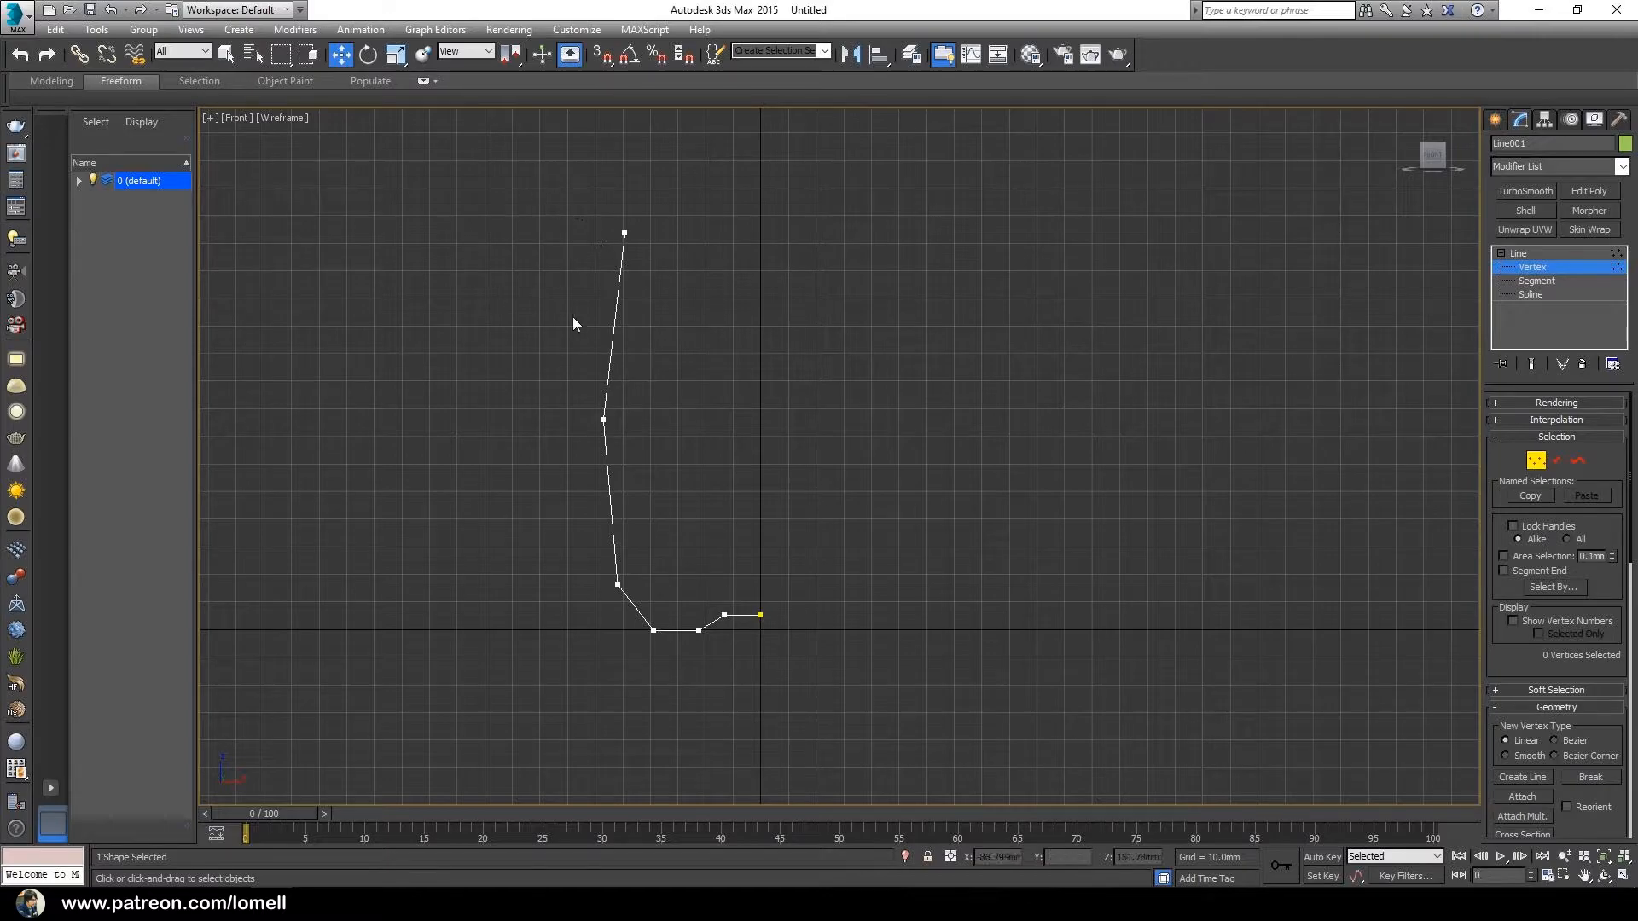
# Convert the five vertices between the profile's end points to Smooth and then to Bezier Corner.
pyautogui.moveTo(531, 381); pyautogui.dragTo(734, 708)
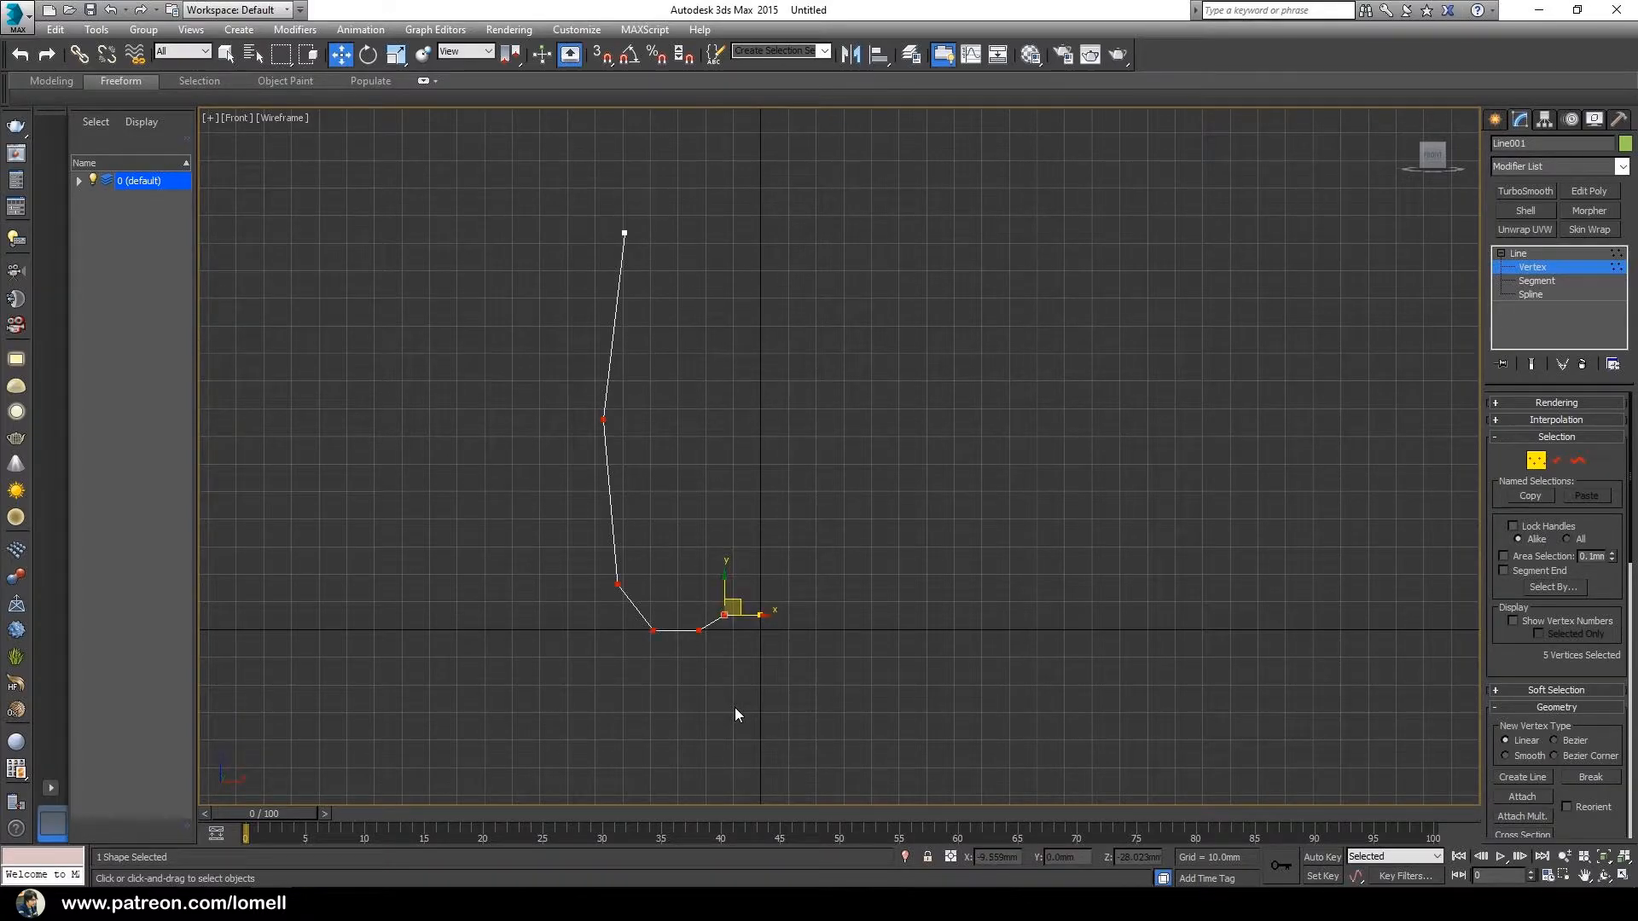
pyautogui.rightClick(1024, 512)
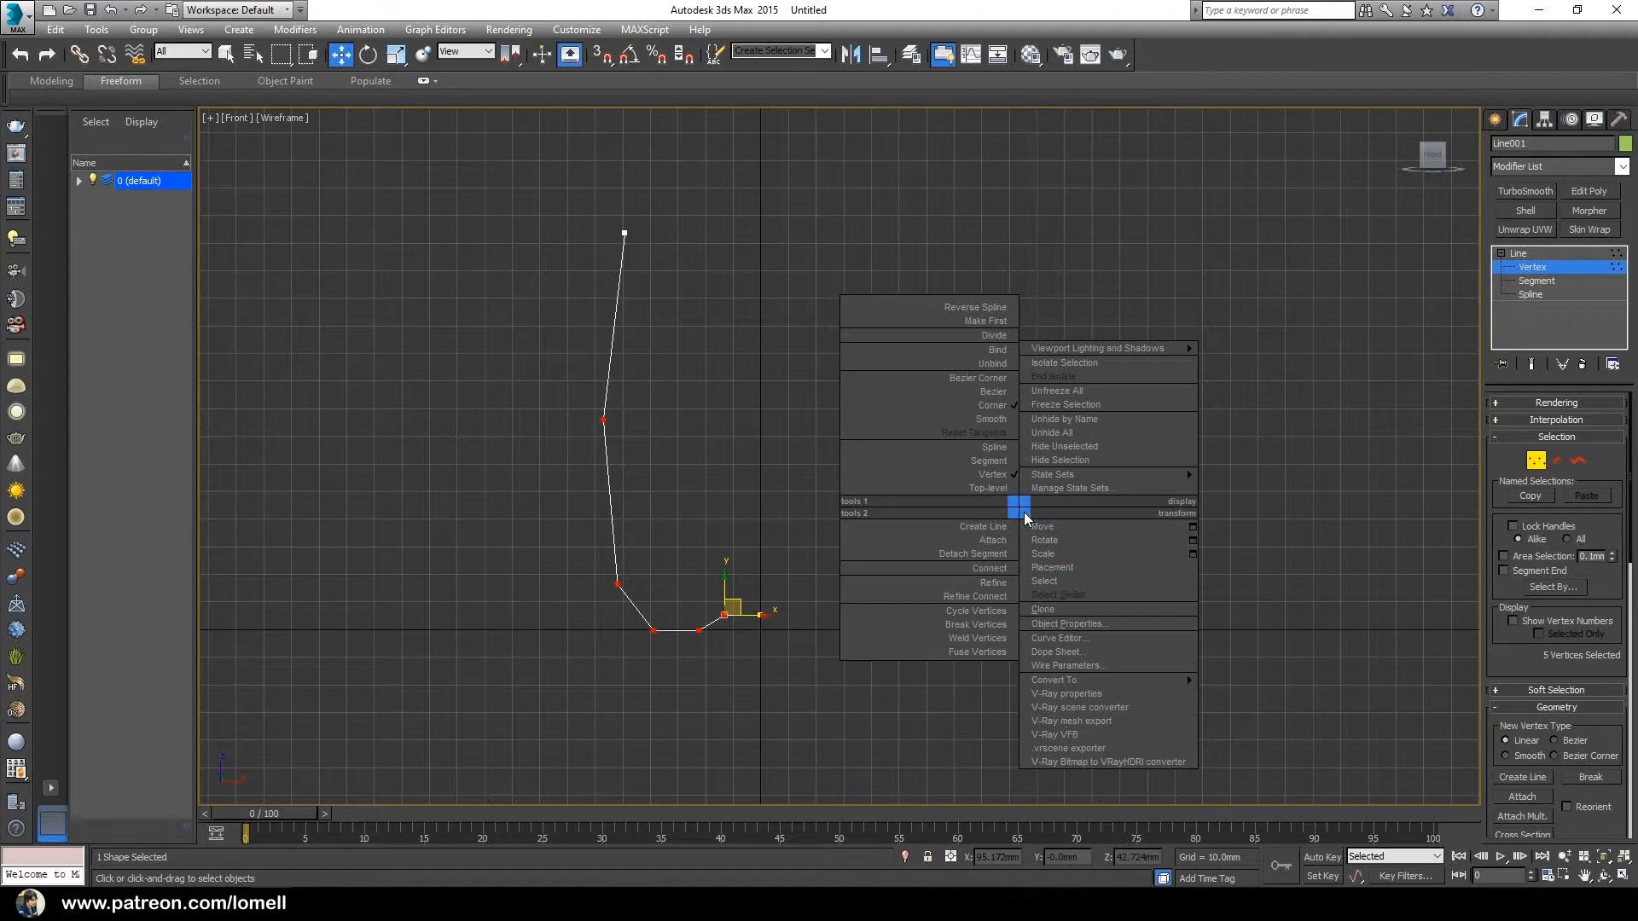
pyautogui.click(994, 419)
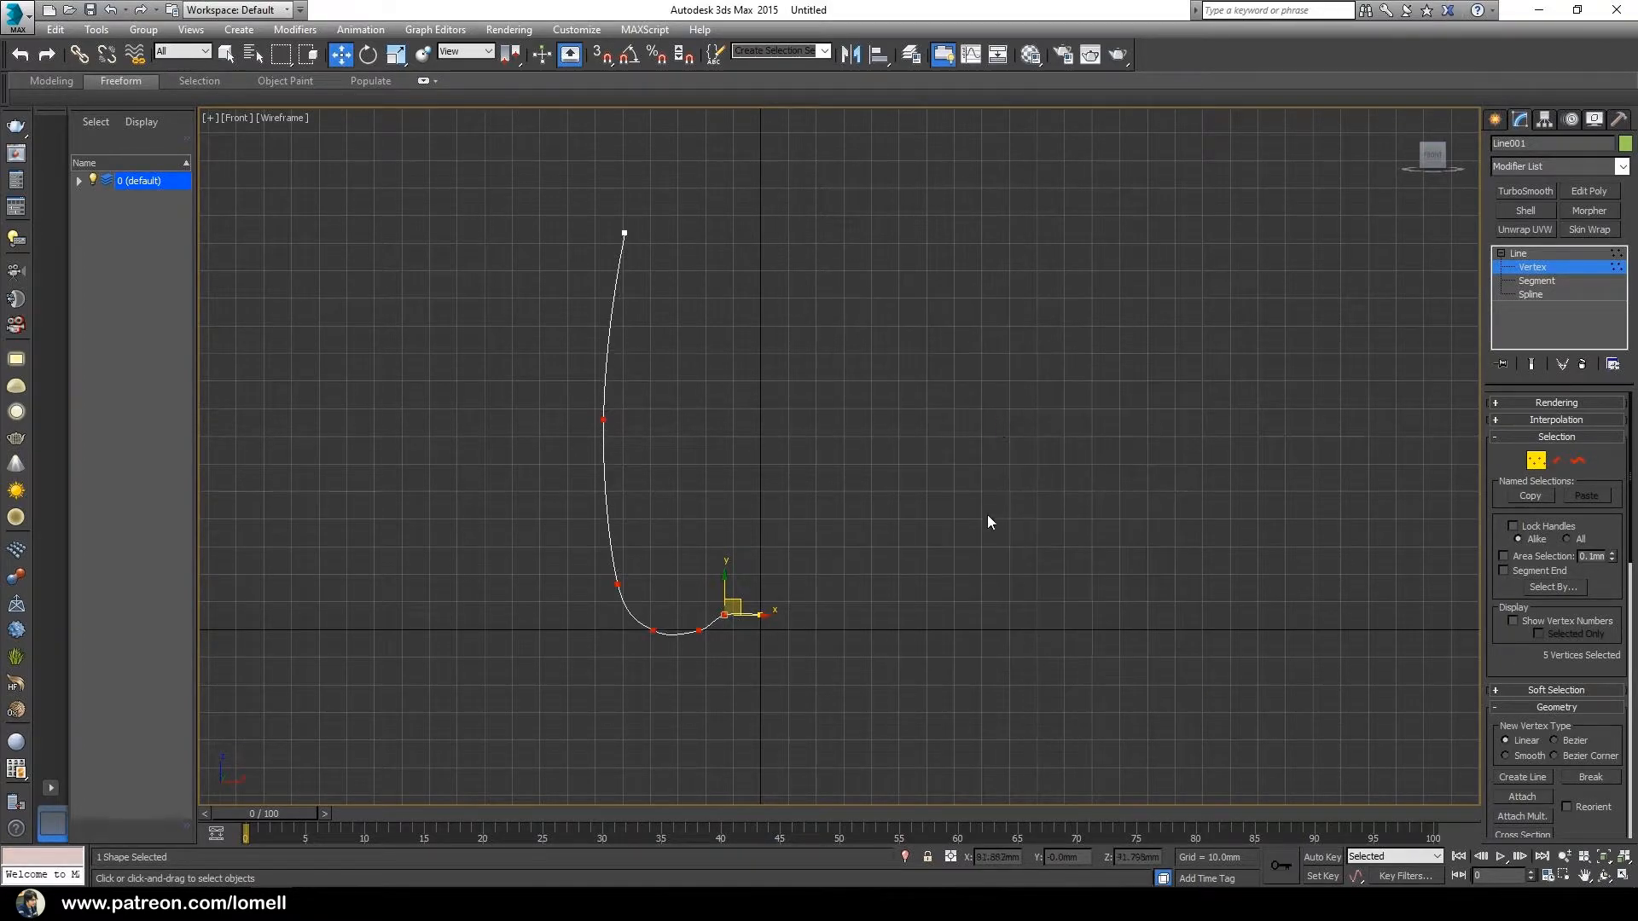
pyautogui.rightClick(898, 516)
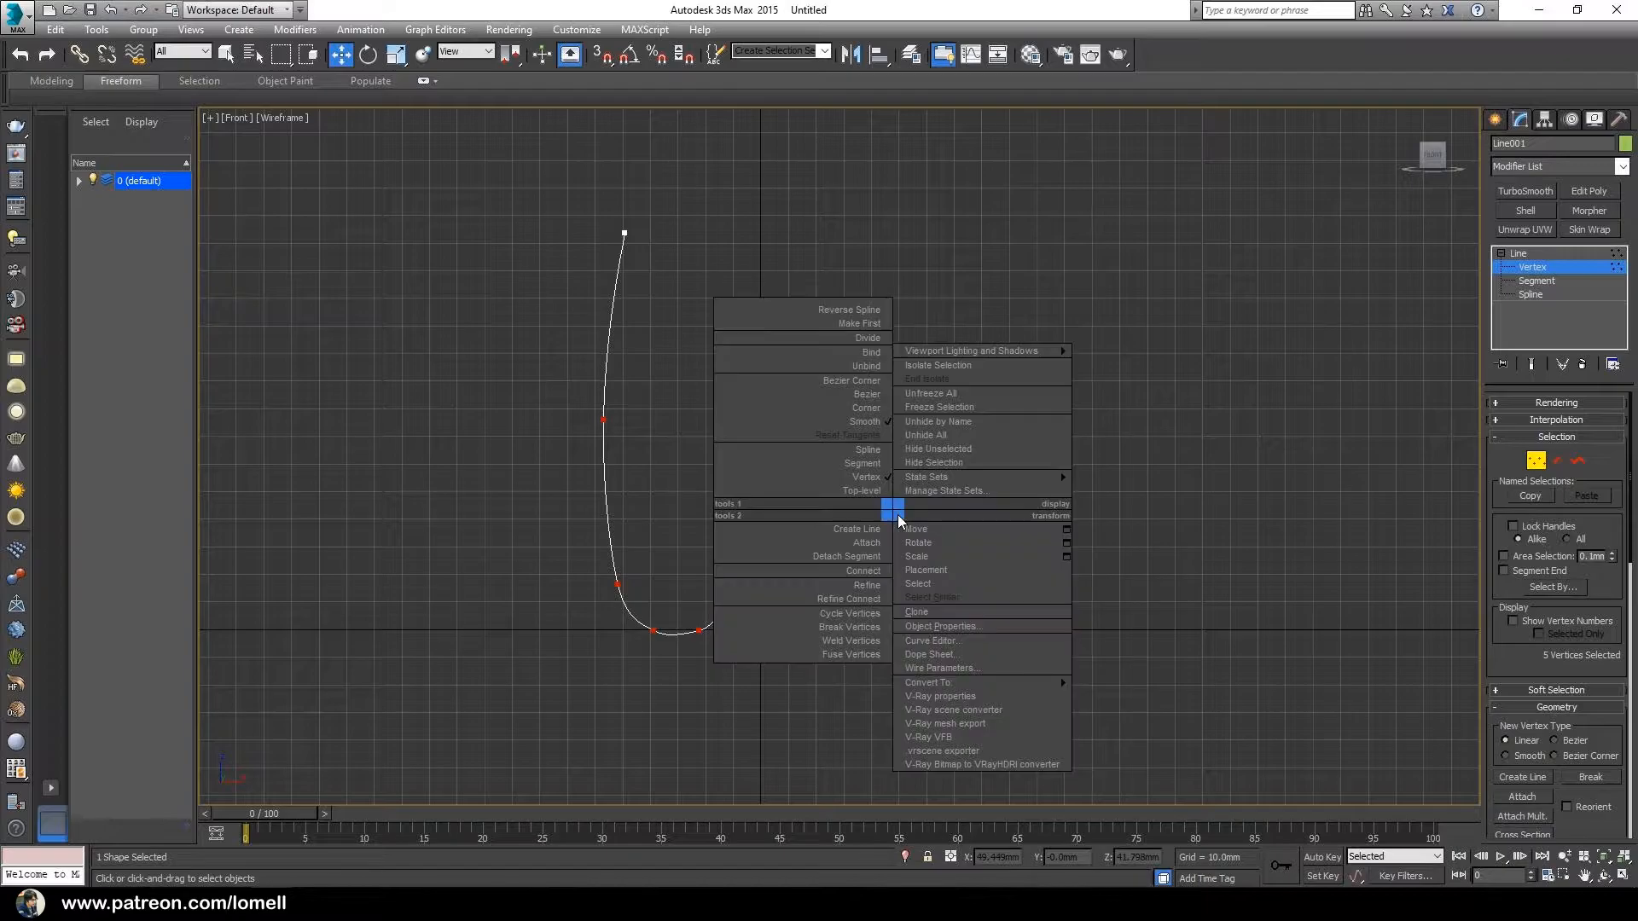
pyautogui.click(848, 383)
# Shift the base vertex nearest the vertical axis inward to X about -9.9 mm and rotate its handles to level the curve.
pyautogui.scroll(3, 611, 446)
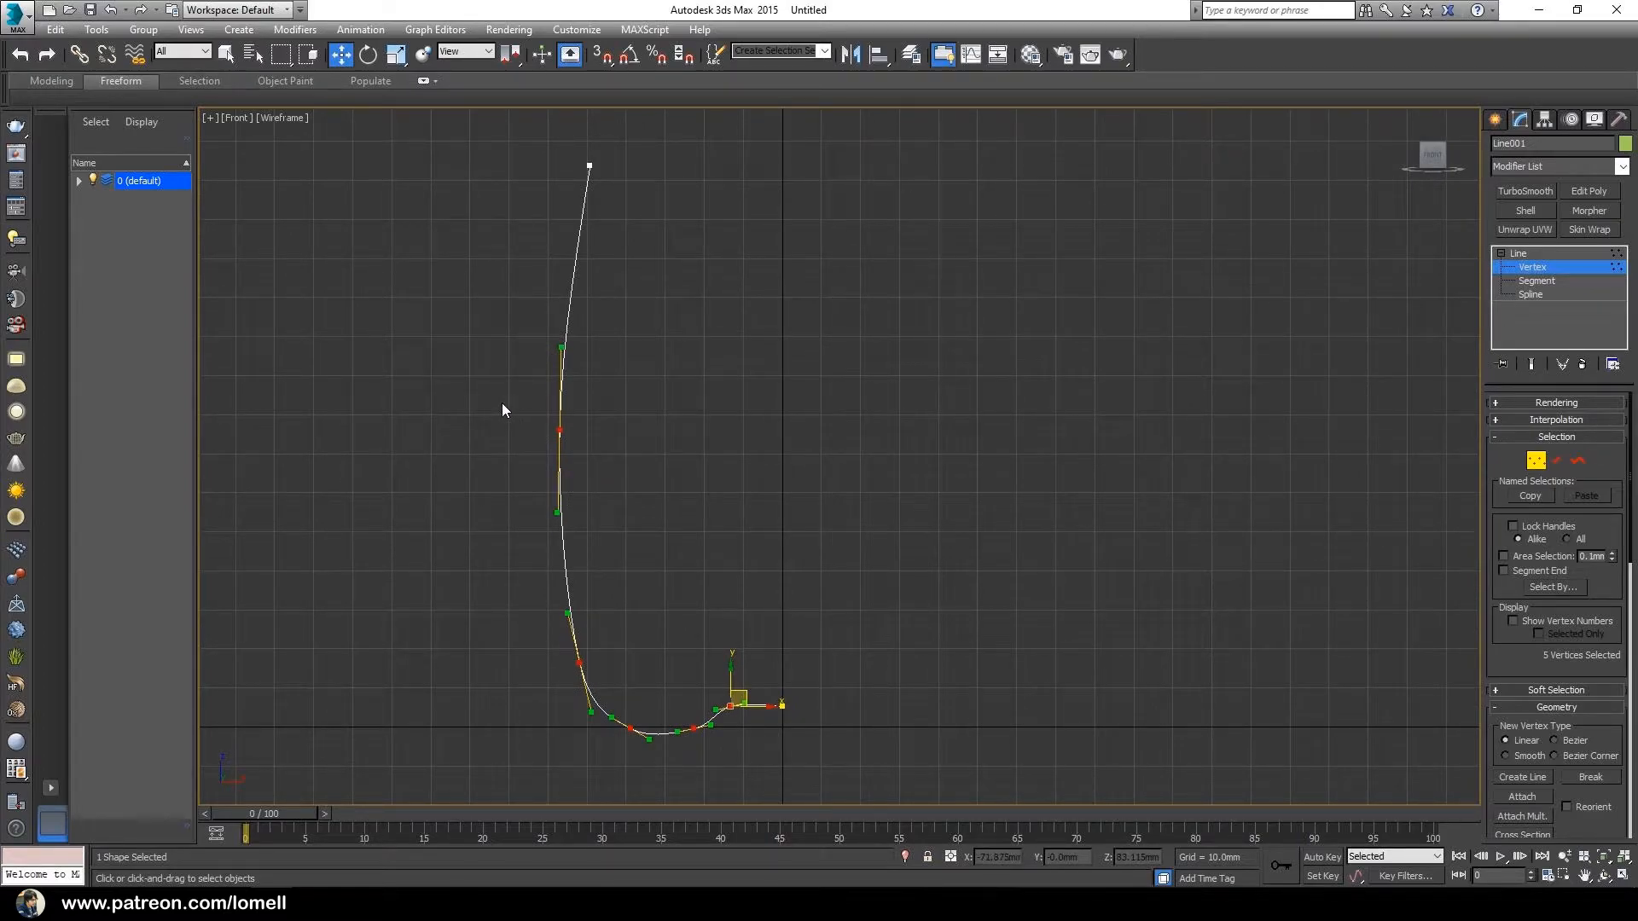
pyautogui.moveTo(709, 680); pyautogui.dragTo(621, 416, button='middle')
pyautogui.scroll(3, 621, 415)
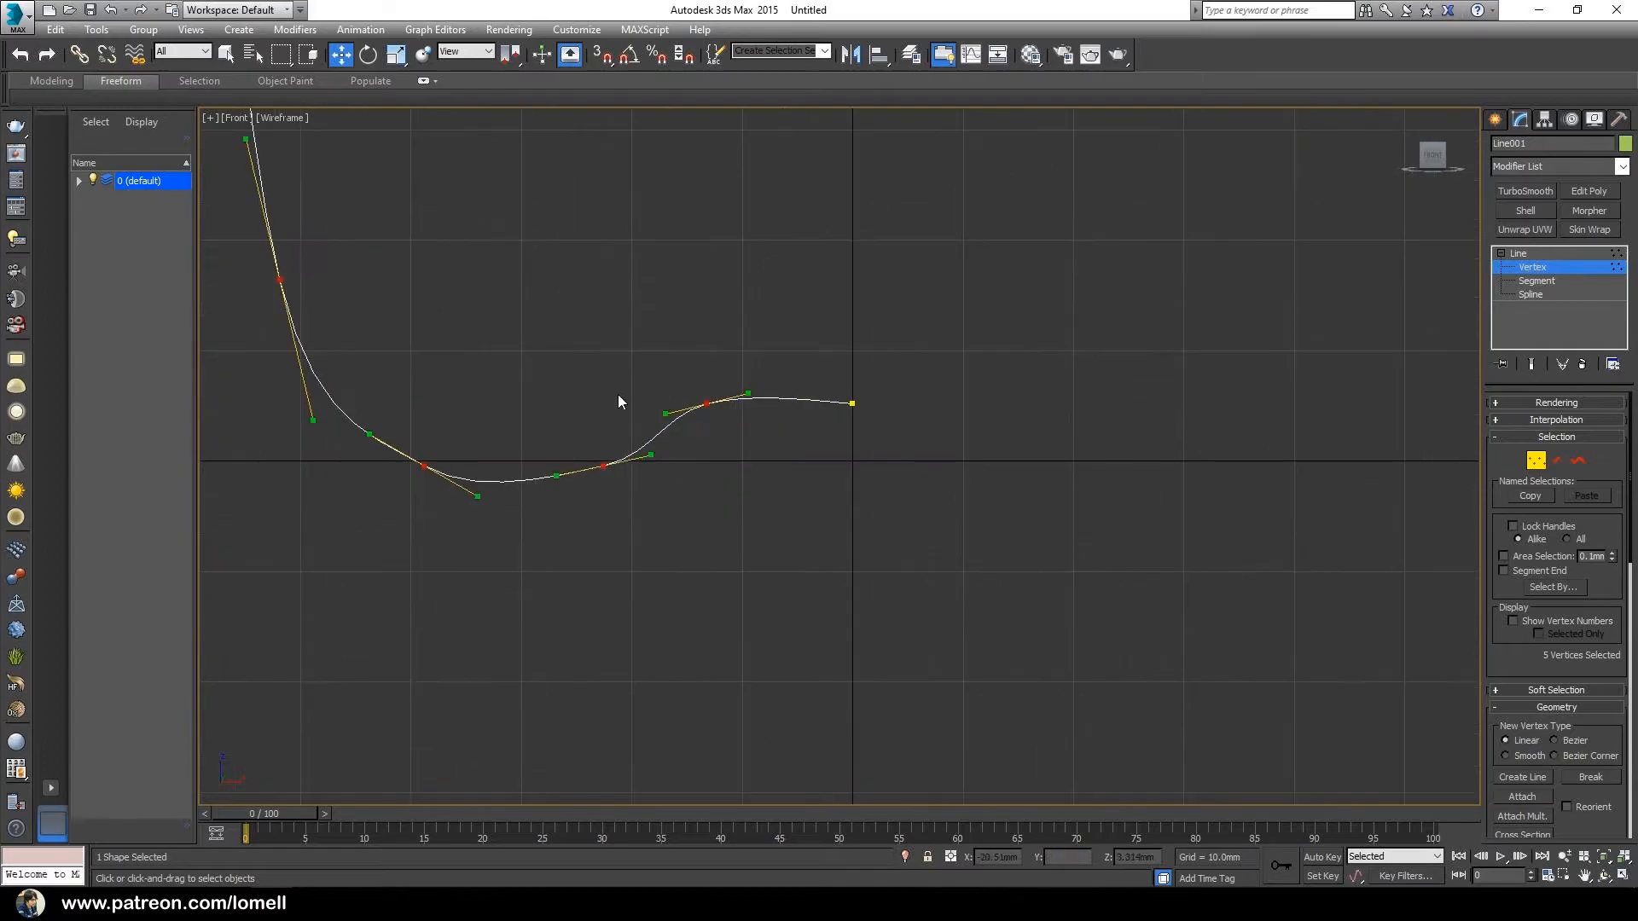
pyautogui.moveTo(750, 431); pyautogui.dragTo(750, 432)
pyautogui.scroll(3, 749, 432)
pyautogui.click(368, 54)
pyautogui.moveTo(692, 352); pyautogui.dragTo(768, 373)
pyautogui.click(340, 54)
# Rotate the handles of the two lowest base vertices to round the bottom curve evenly.
pyautogui.scroll(-3, 662, 486)
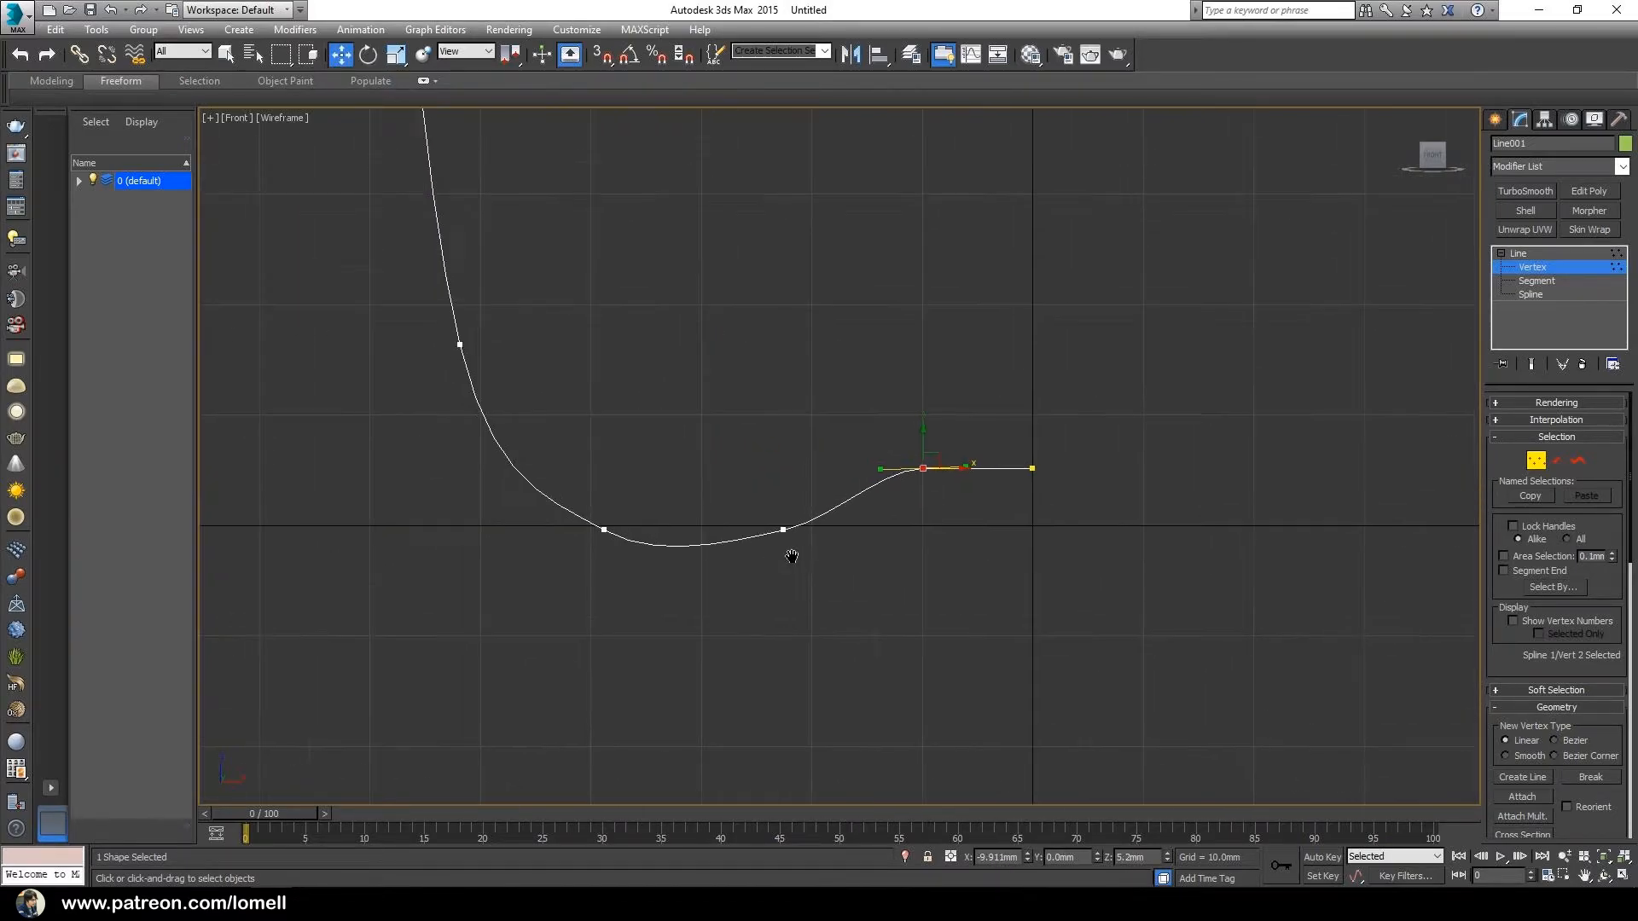
pyautogui.click(784, 530)
pyautogui.click(367, 54)
pyautogui.moveTo(810, 502); pyautogui.dragTo(803, 497)
pyautogui.moveTo(560, 465); pyautogui.dragTo(617, 559)
pyautogui.moveTo(629, 497); pyautogui.dragTo(623, 491)
pyautogui.scroll(-5, 401, 386)
pyautogui.moveTo(401, 388); pyautogui.dragTo(502, 551, button='middle')
# Move the lower side vertex up and outward, and raise the bottom vertices slightly until the base curve rests on the horizontal axis.
pyautogui.click(341, 54)
pyautogui.moveTo(488, 456); pyautogui.dragTo(513, 501, button='middle')
pyautogui.moveTo(513, 501); pyautogui.dragTo(570, 527)
pyautogui.click(716, 559)
pyautogui.moveTo(449, 347); pyautogui.dragTo(780, 596)
pyautogui.click(964, 543)
# Raise the middle side vertex slightly to Z about 79.3 mm and rotate its handles slightly clockwise.
pyautogui.moveTo(779, 535); pyautogui.dragTo(753, 603, button='middle')
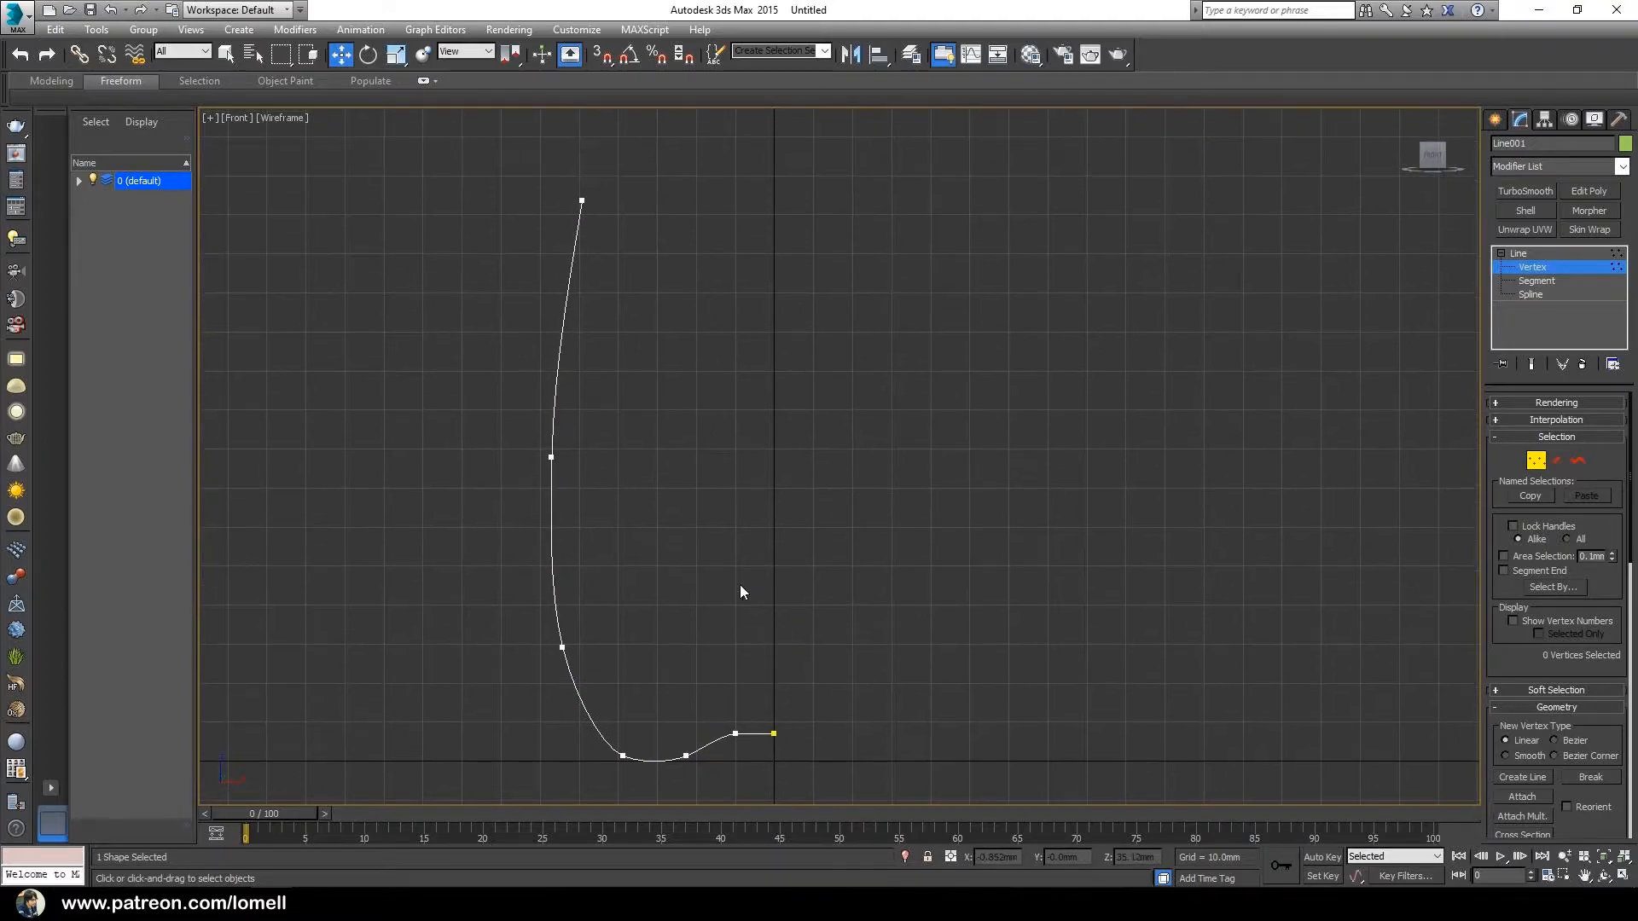
pyautogui.click(551, 458)
pyautogui.moveTo(570, 438); pyautogui.dragTo(570, 432)
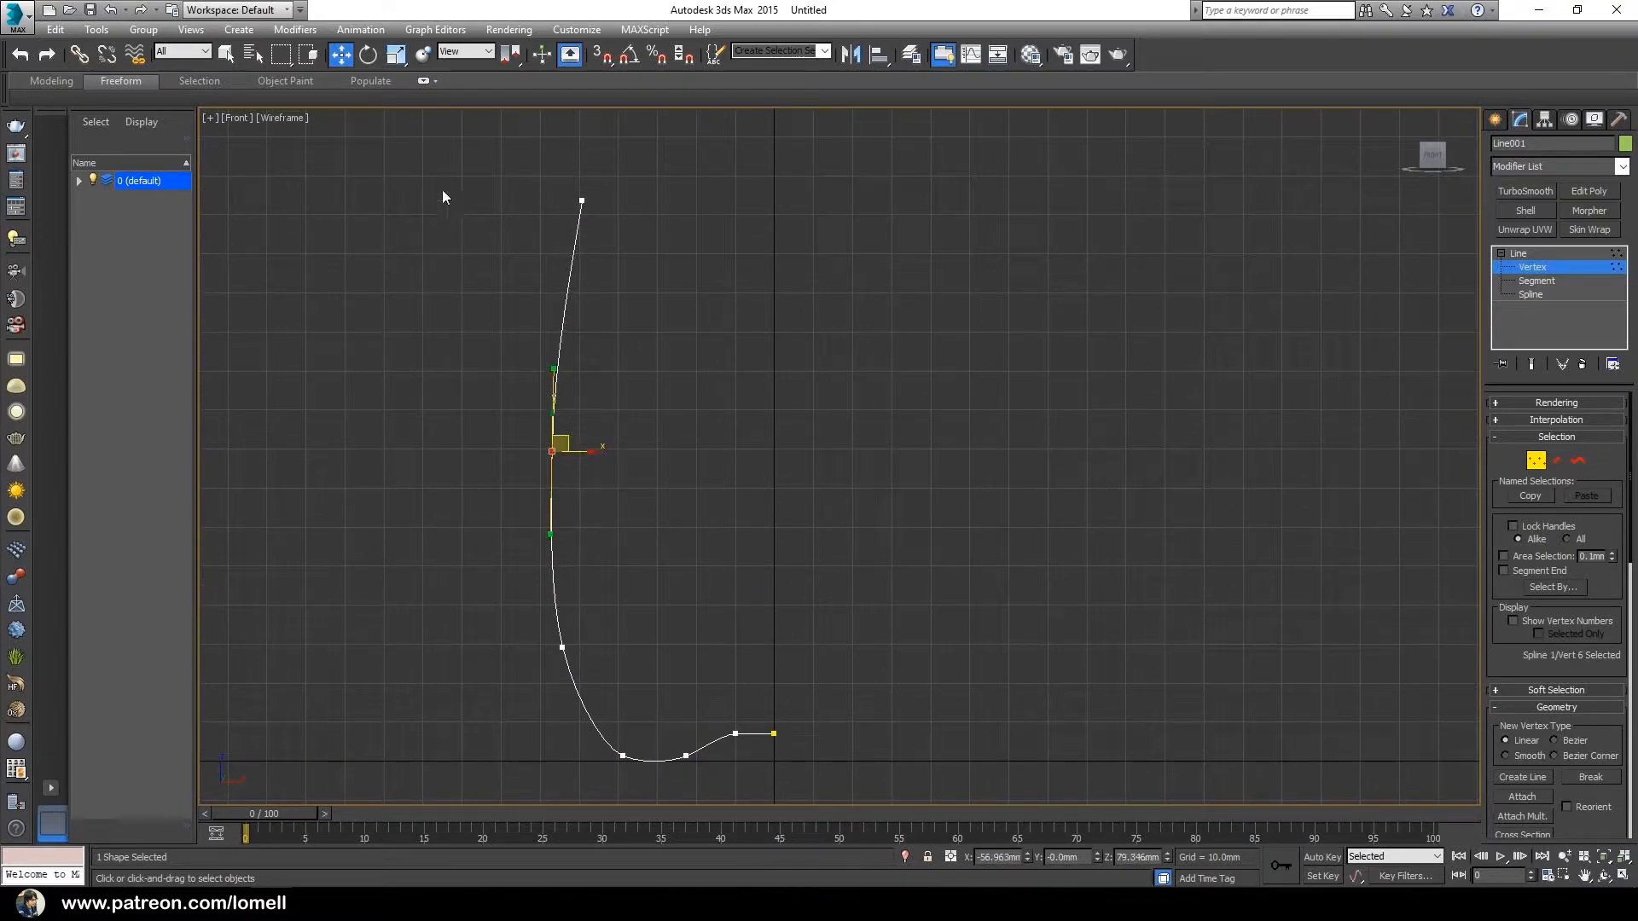
pyautogui.click(368, 54)
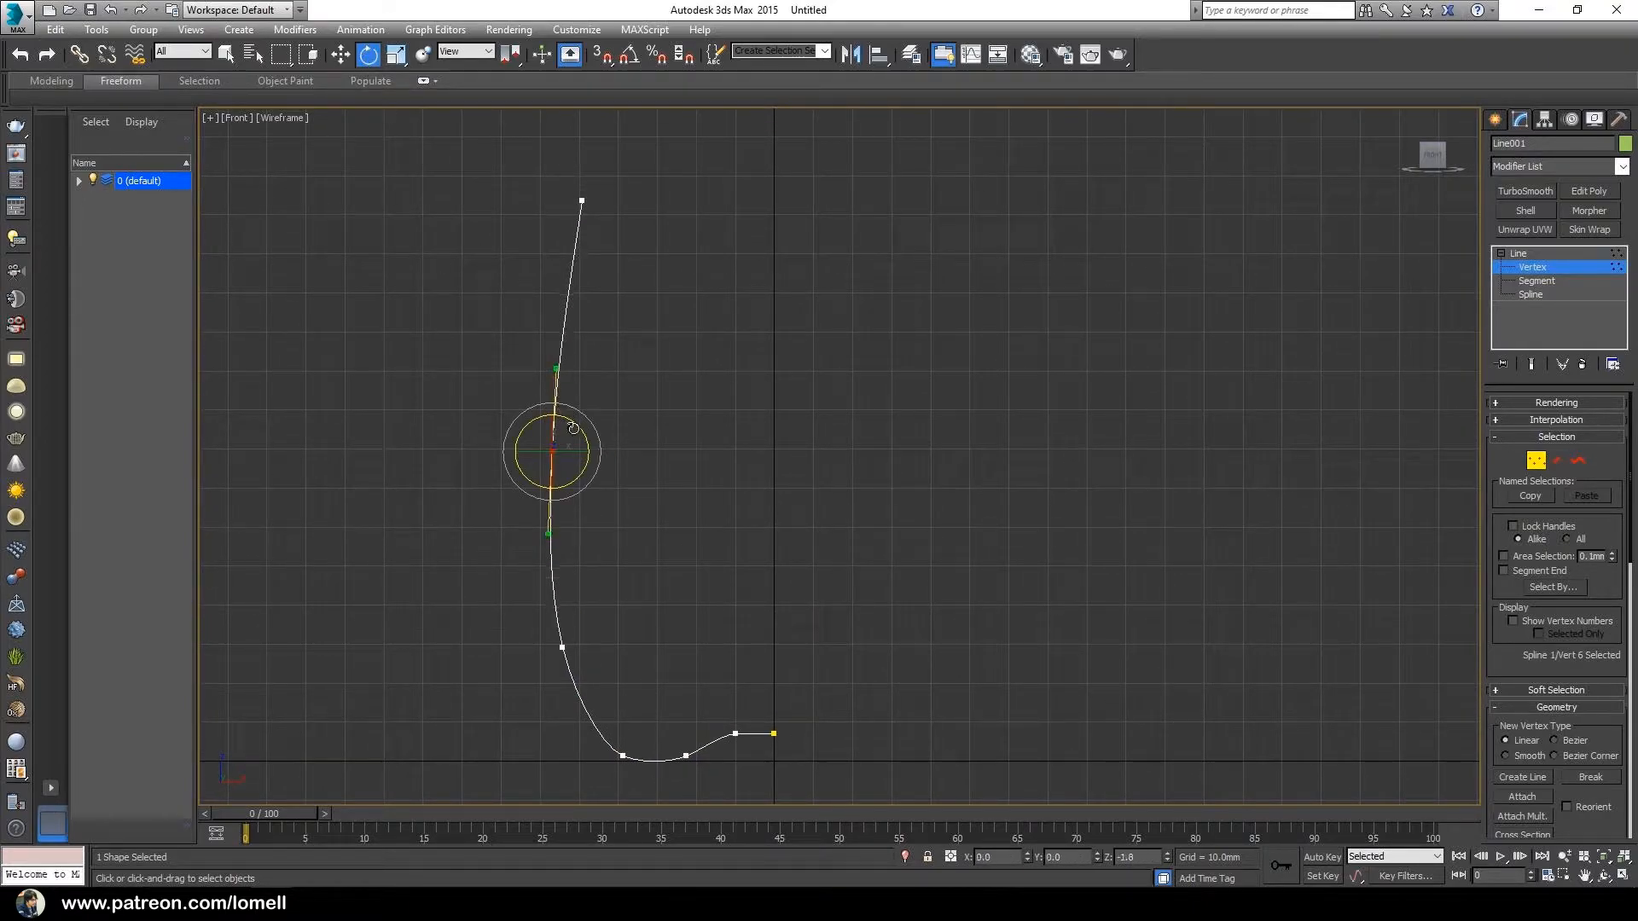
pyautogui.click(712, 408)
pyautogui.moveTo(821, 624); pyautogui.dragTo(802, 584, button='middle')
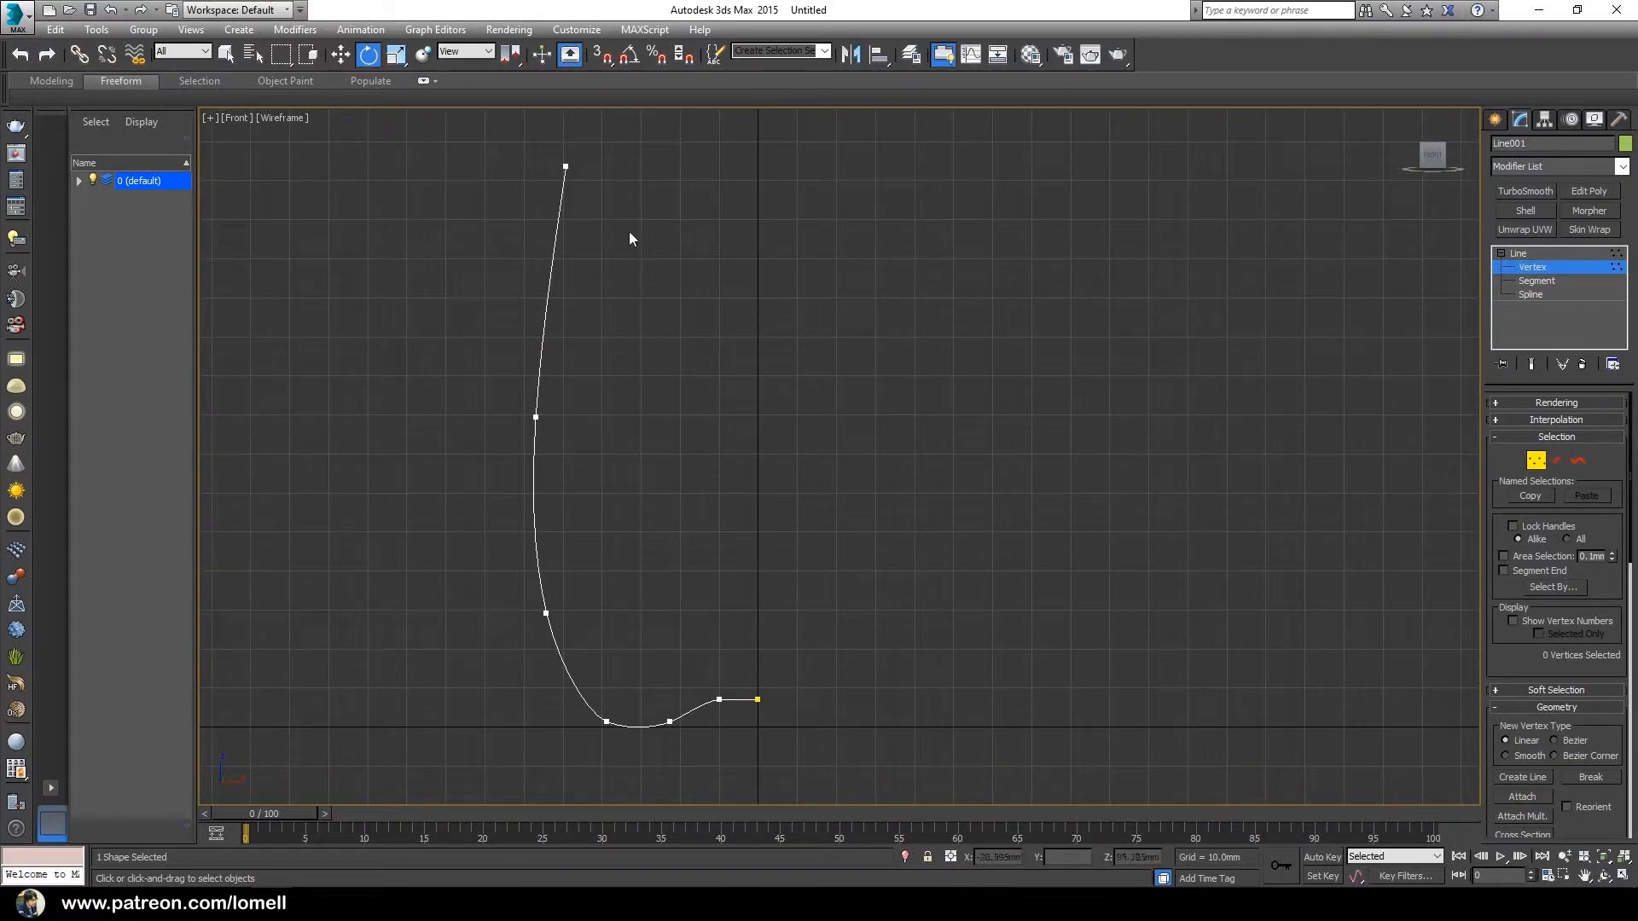
# Outline the whole profile spline inward to give the vessel a wall thickness.
pyautogui.click(1564, 295)
pyautogui.moveTo(534, 212); pyautogui.dragTo(535, 214)
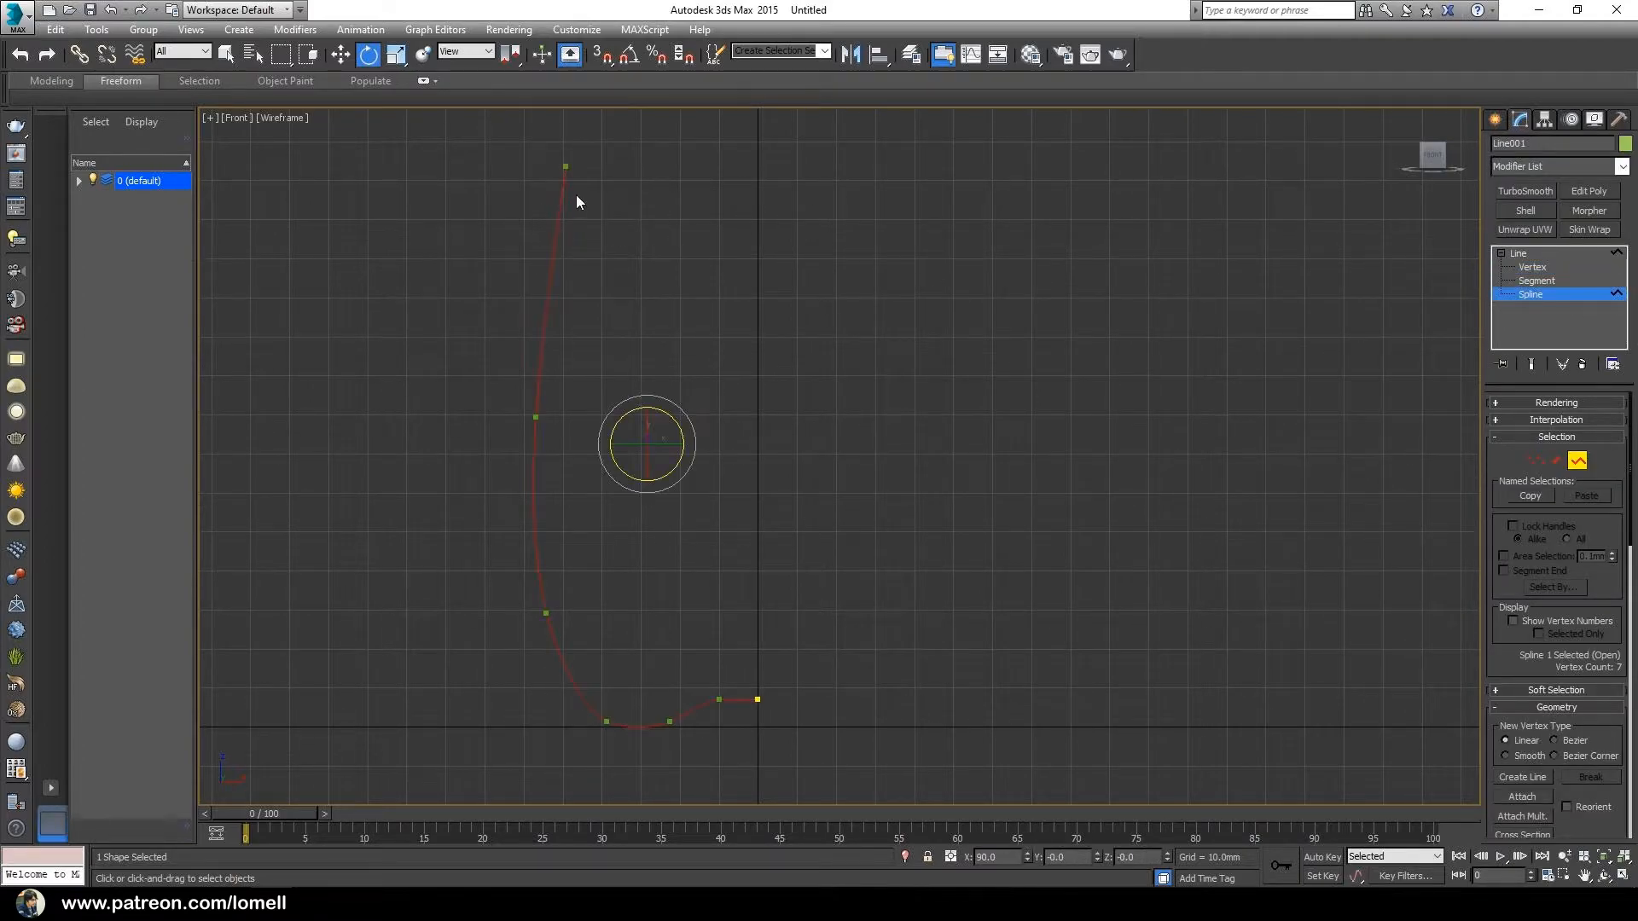
pyautogui.moveTo(1518, 671); pyautogui.dragTo(1555, 318)
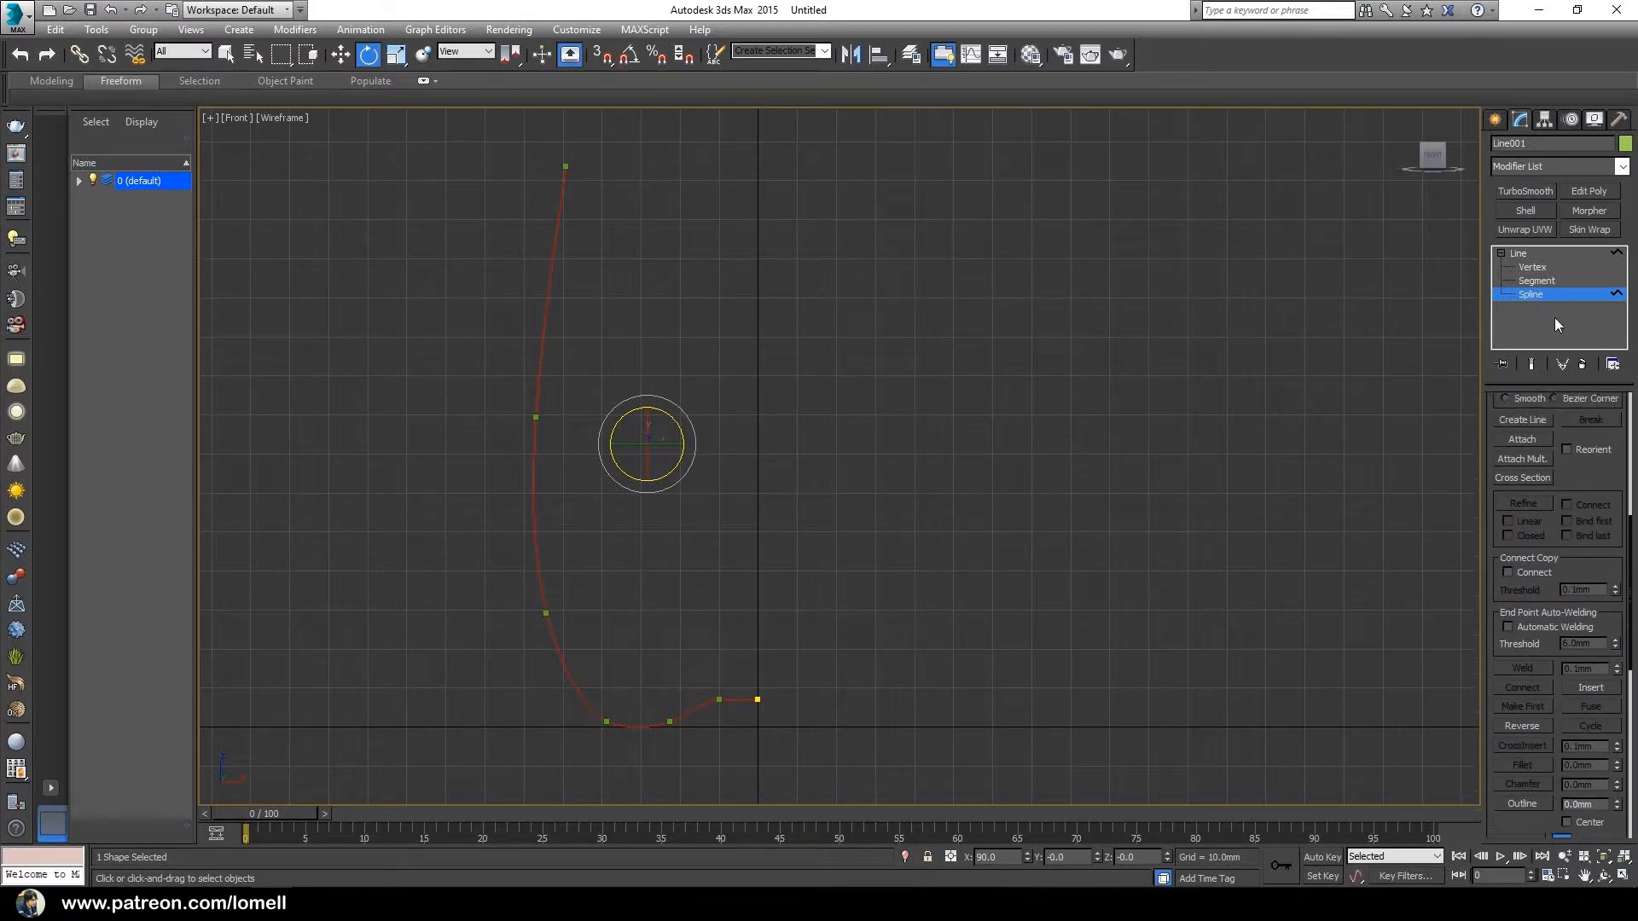
pyautogui.moveTo(1497, 597); pyautogui.dragTo(1492, 452)
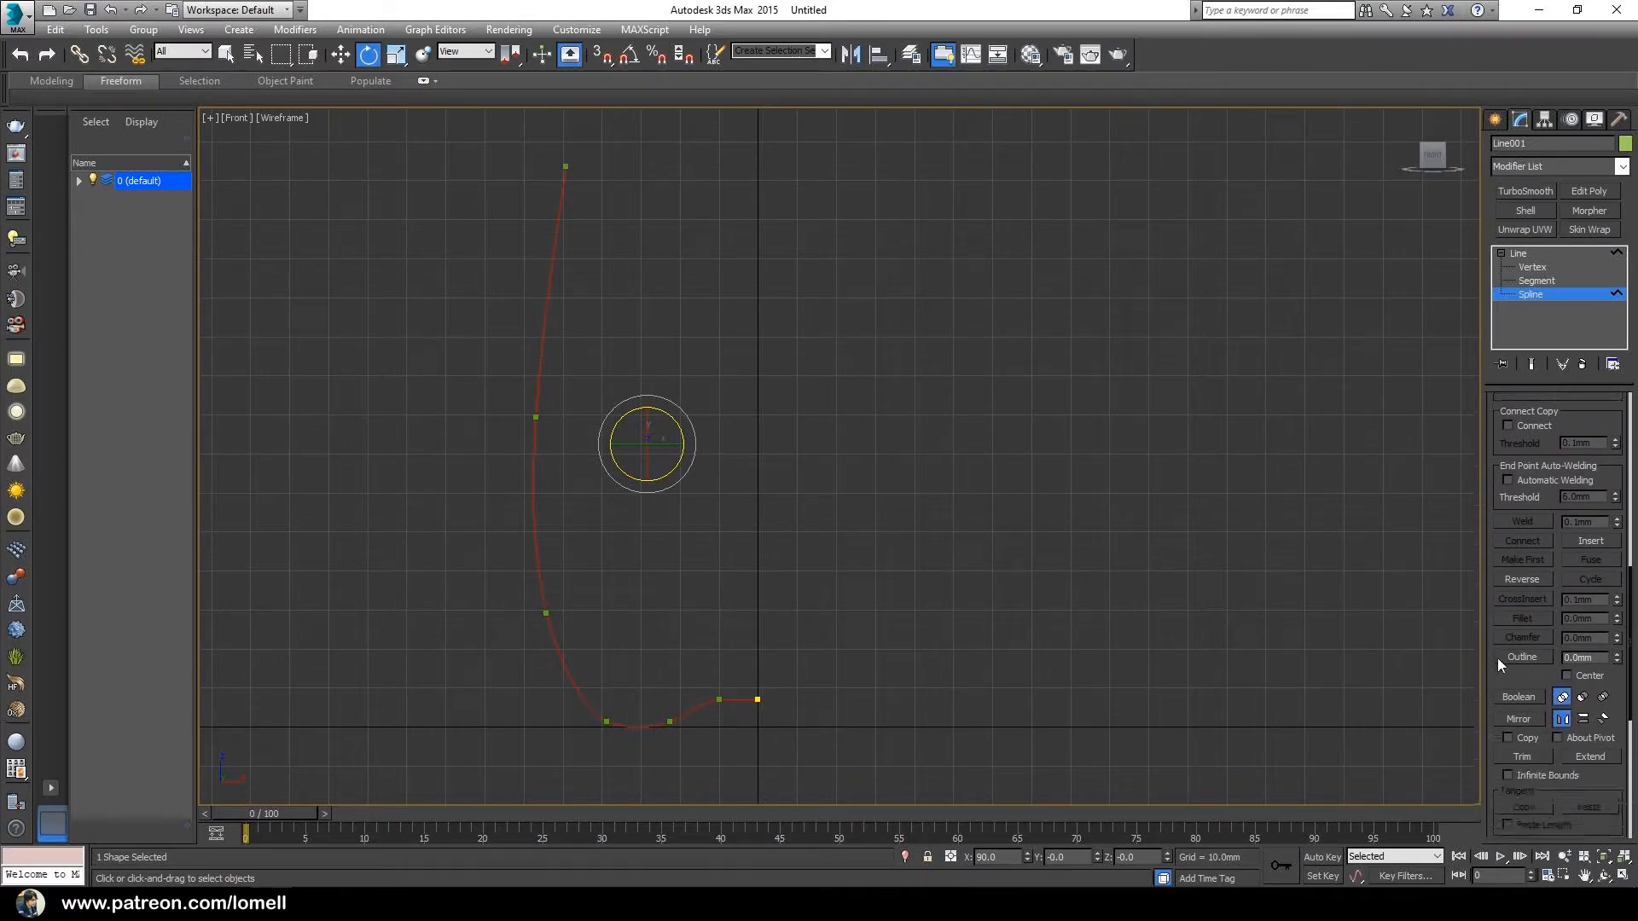
pyautogui.click(1517, 657)
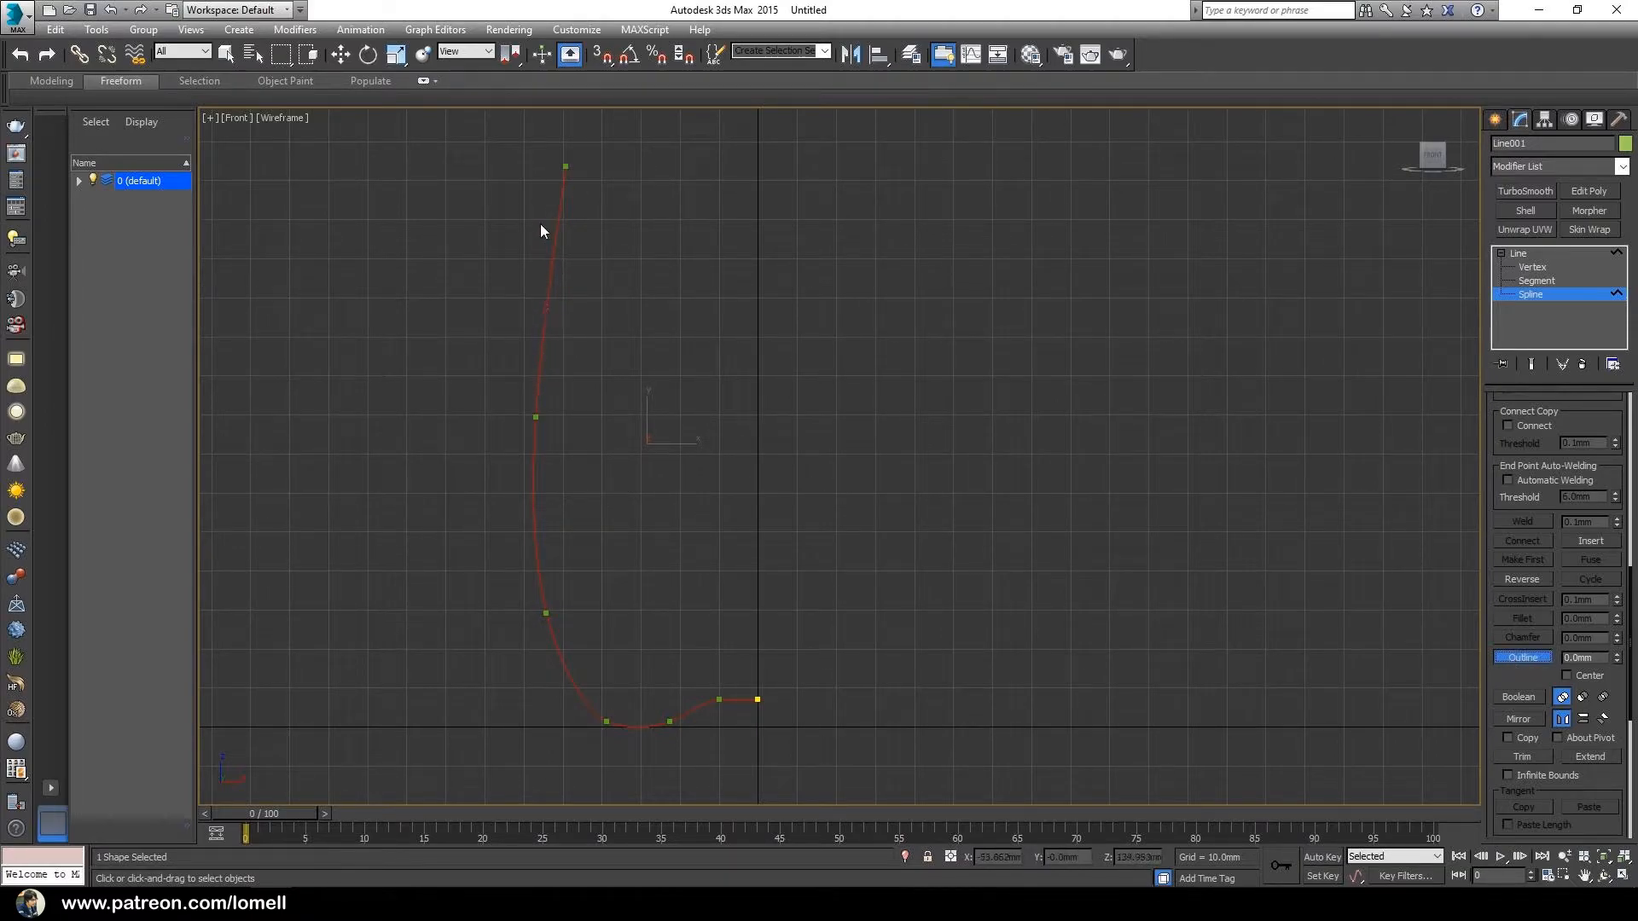
pyautogui.moveTo(536, 468); pyautogui.dragTo(567, 501)
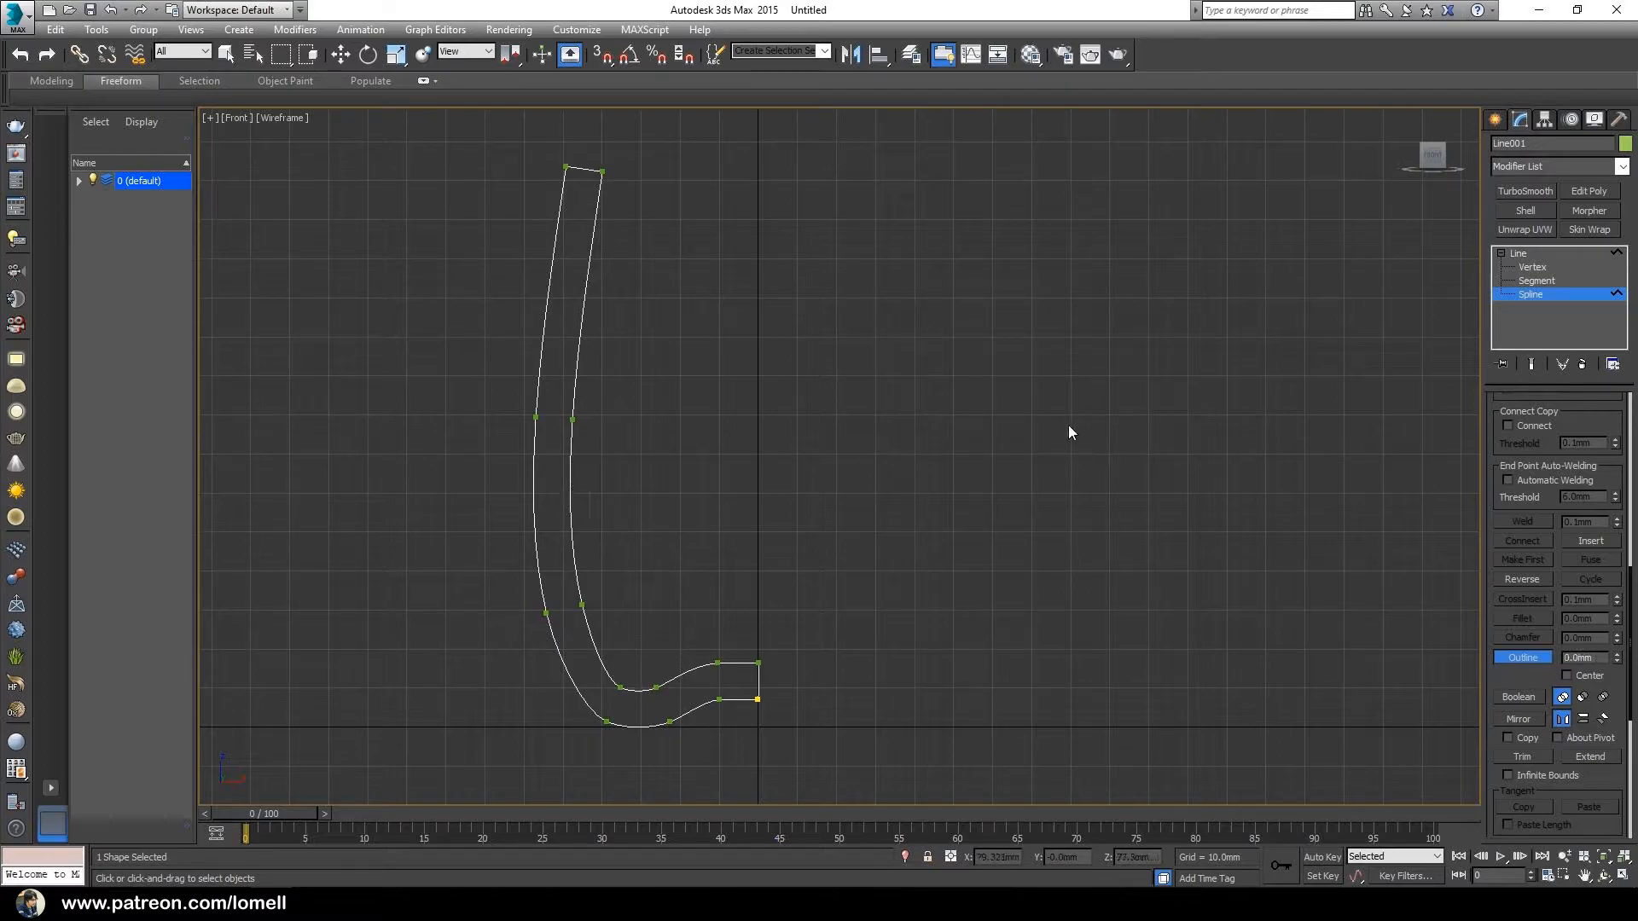
pyautogui.press('w')
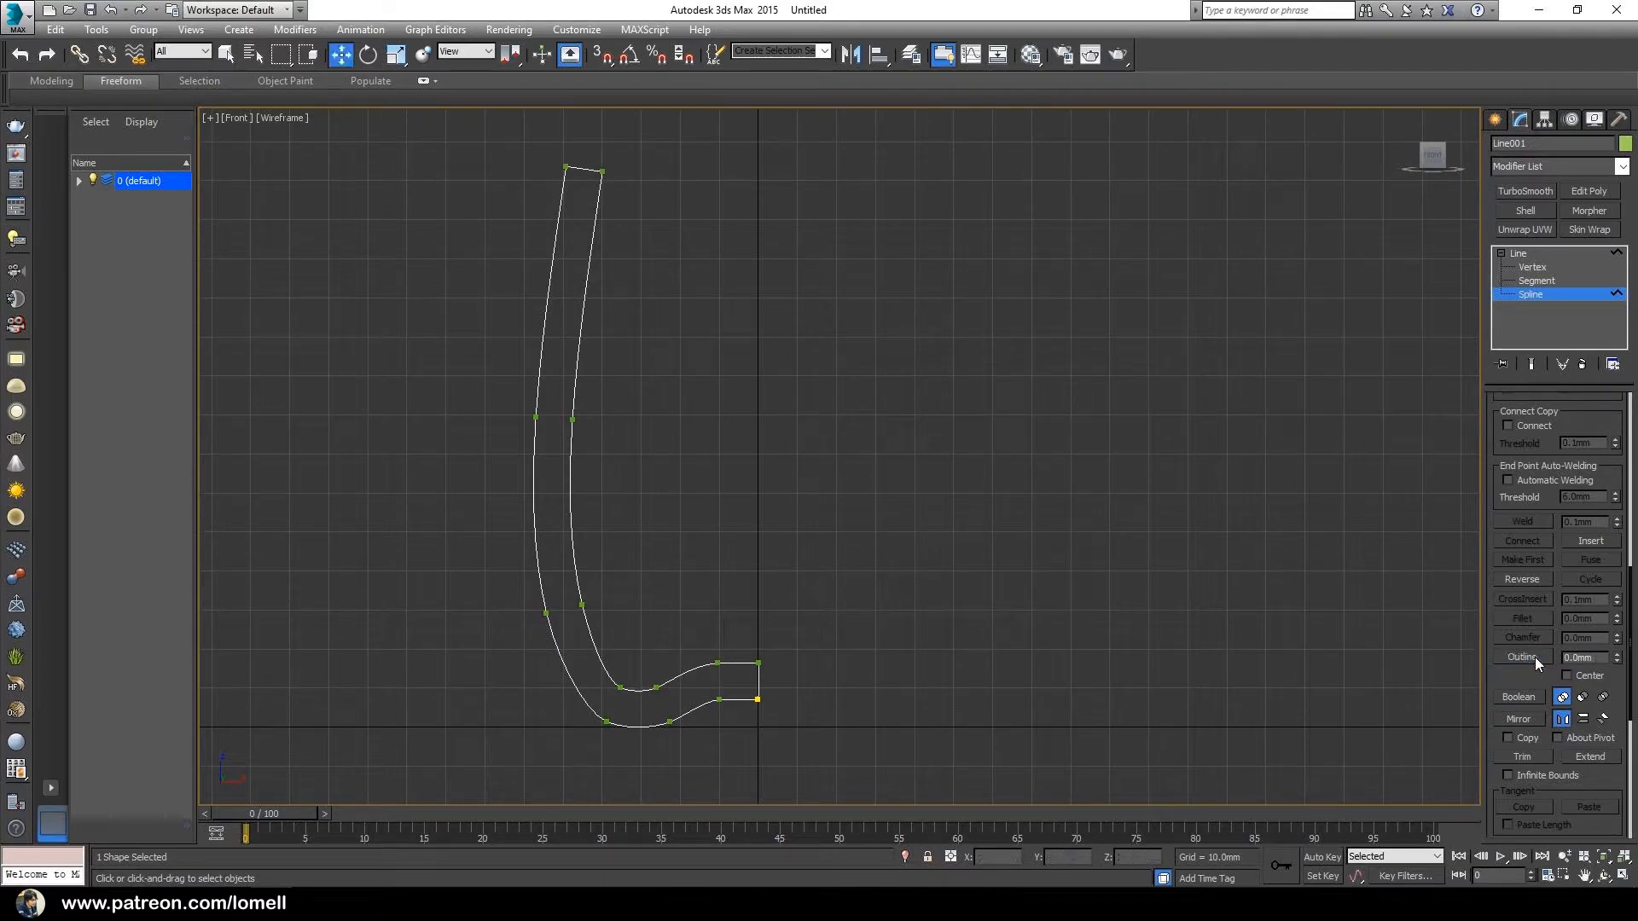
# Delete the short vertical segment that closes the outlined profile on the central axis.
pyautogui.click(1533, 281)
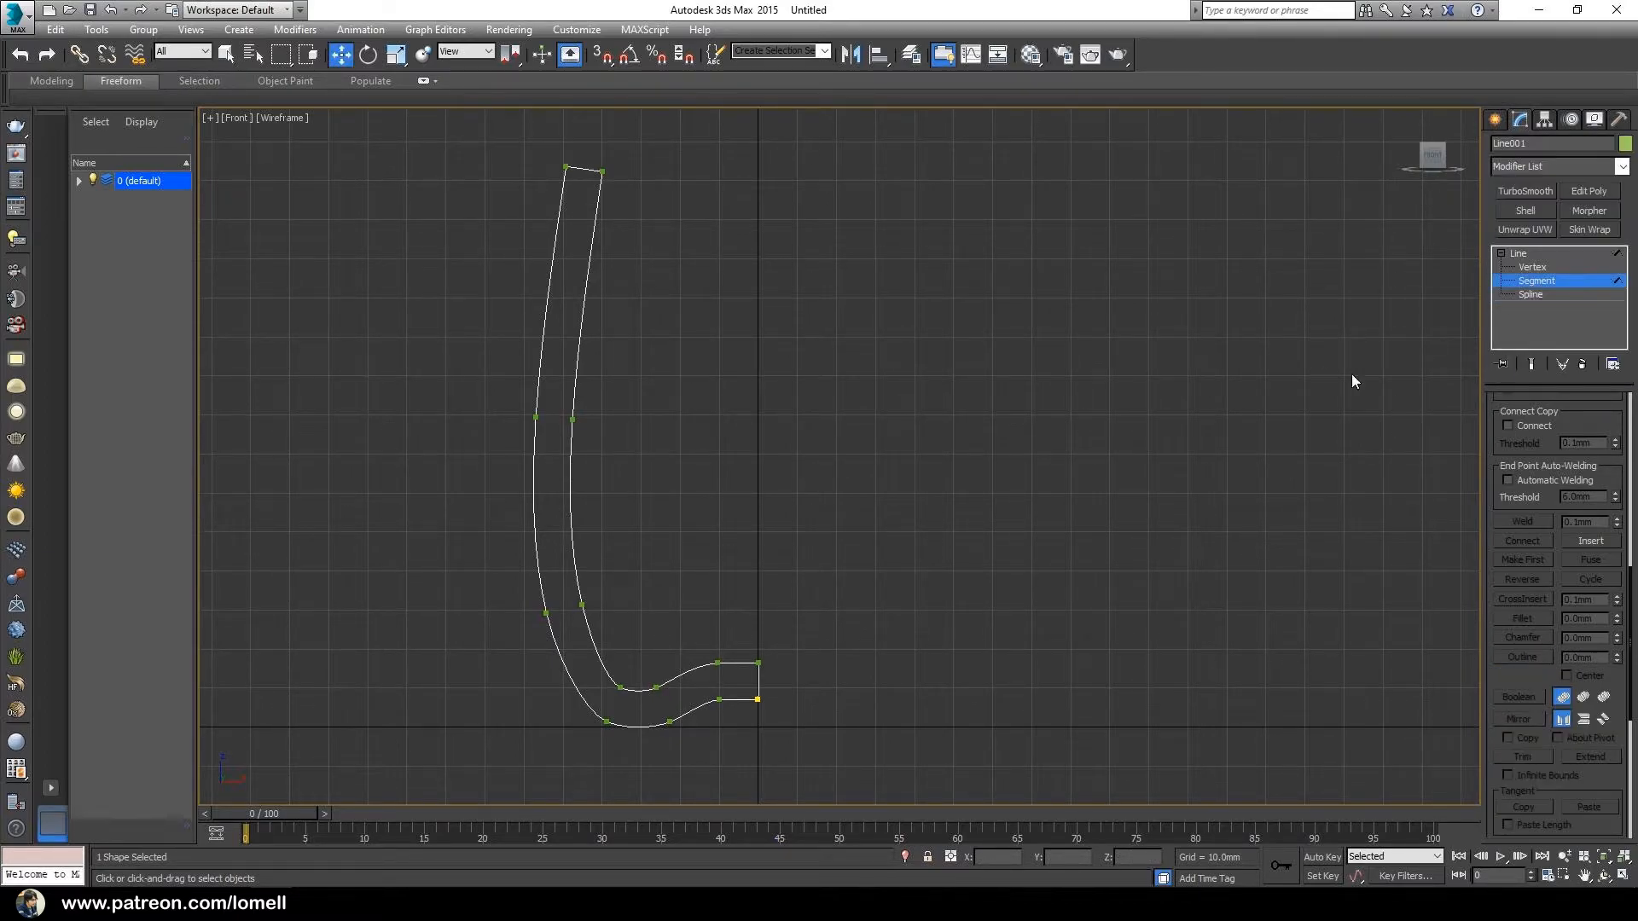
pyautogui.click(758, 682)
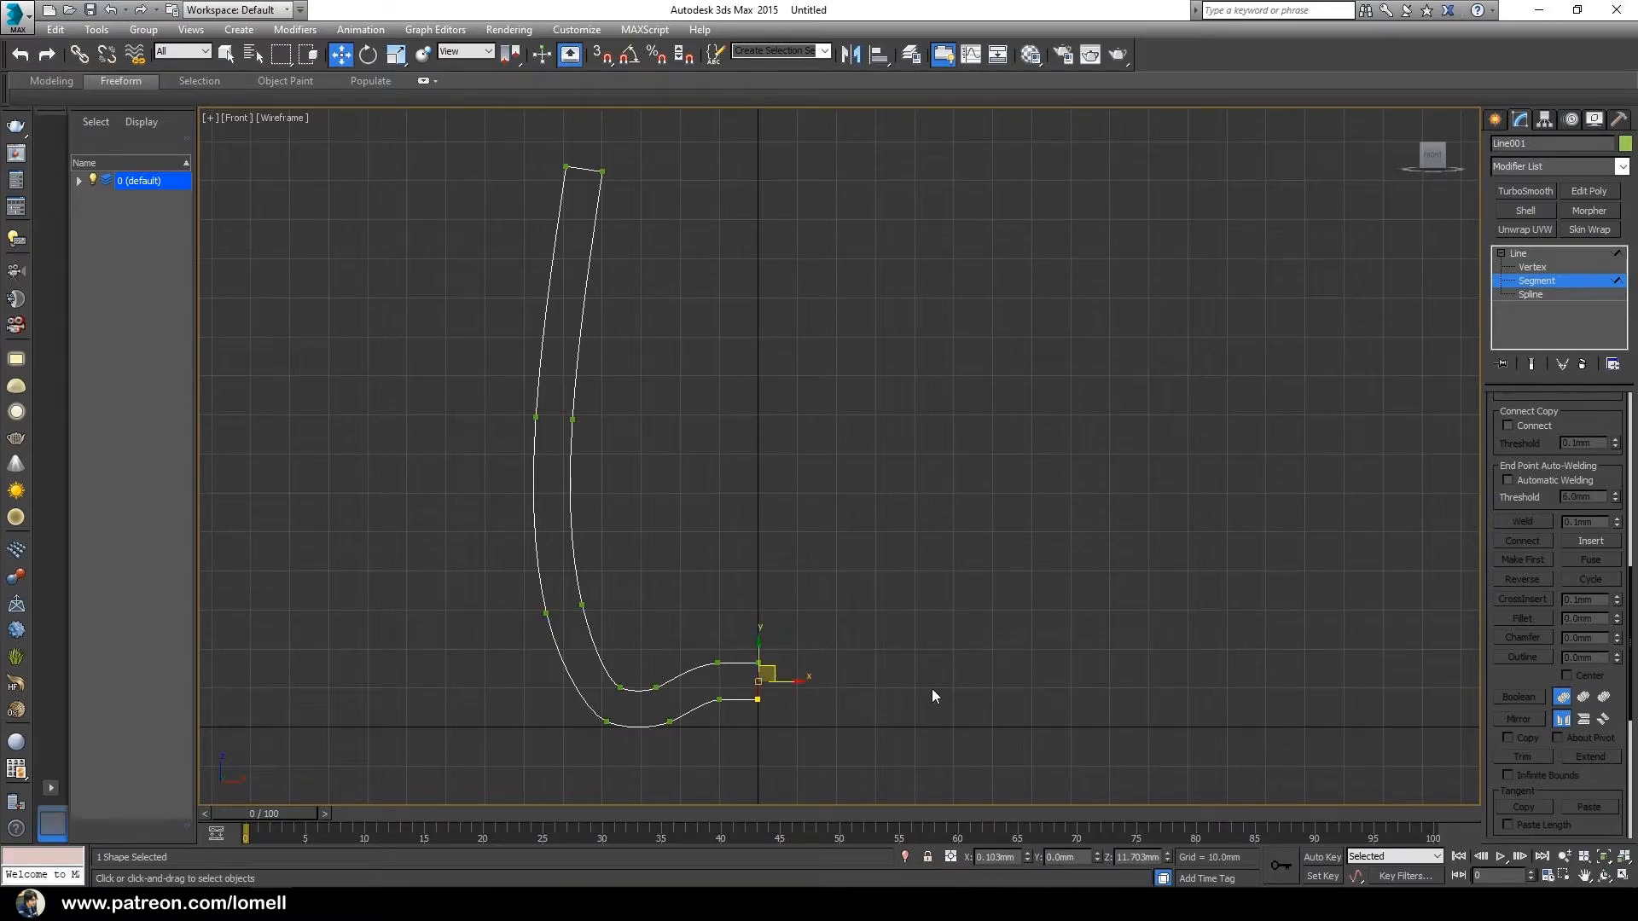
pyautogui.press('Delete')
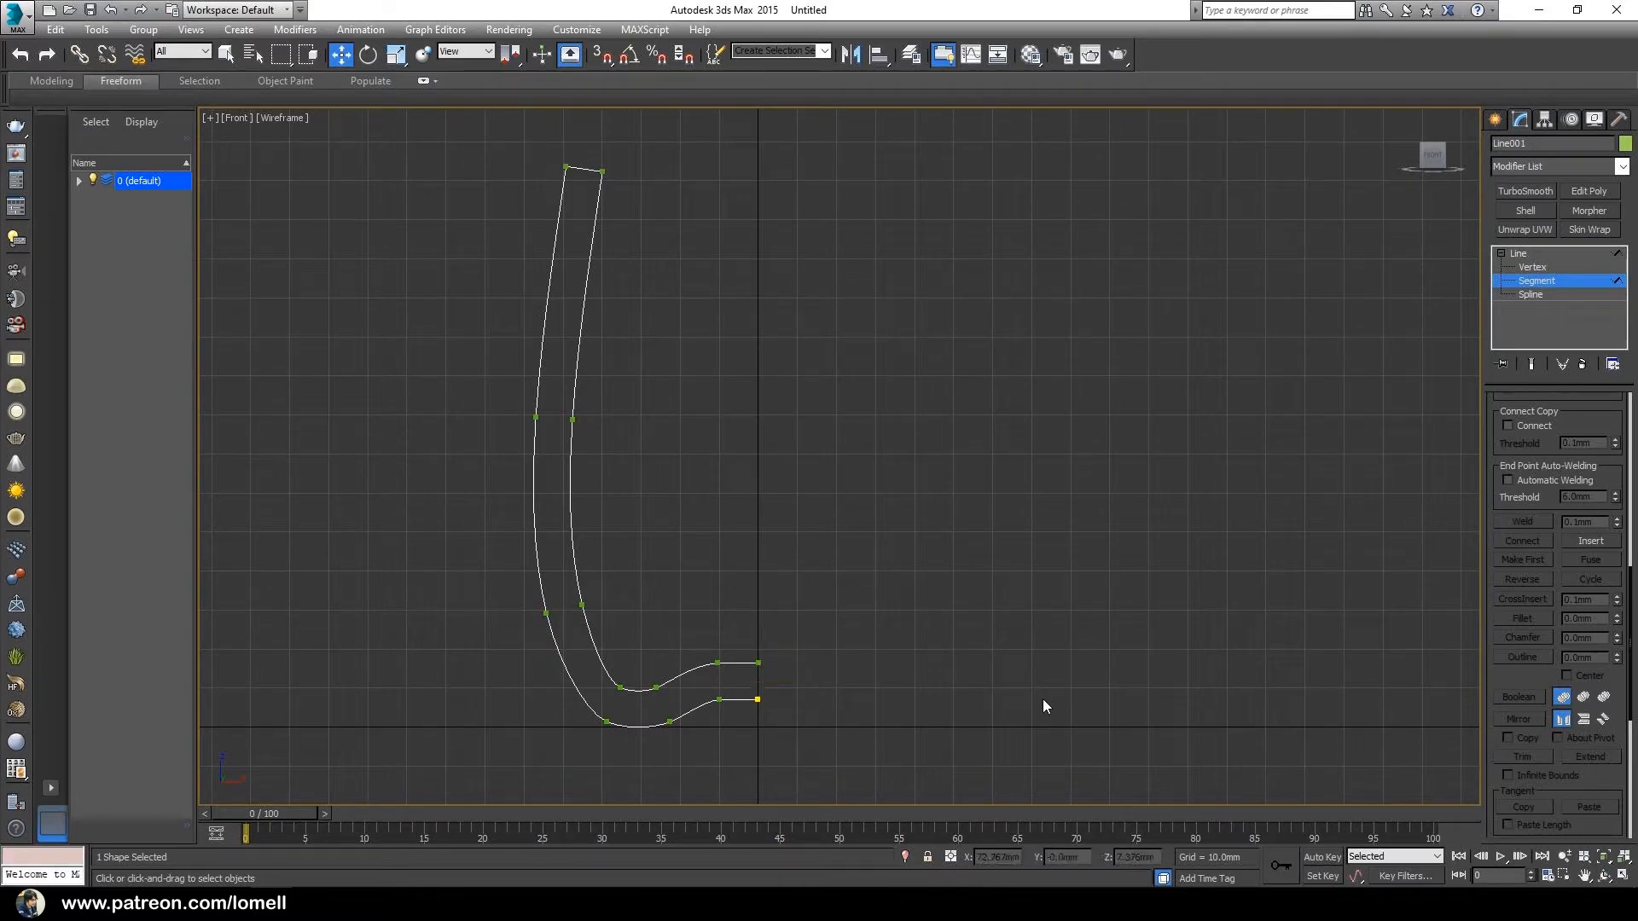
# Delete one inner base vertex and raise the two neighbouring inner vertices, placing the lower one at about X -30.6 mm, Z 18.7 mm.
pyautogui.click(1532, 267)
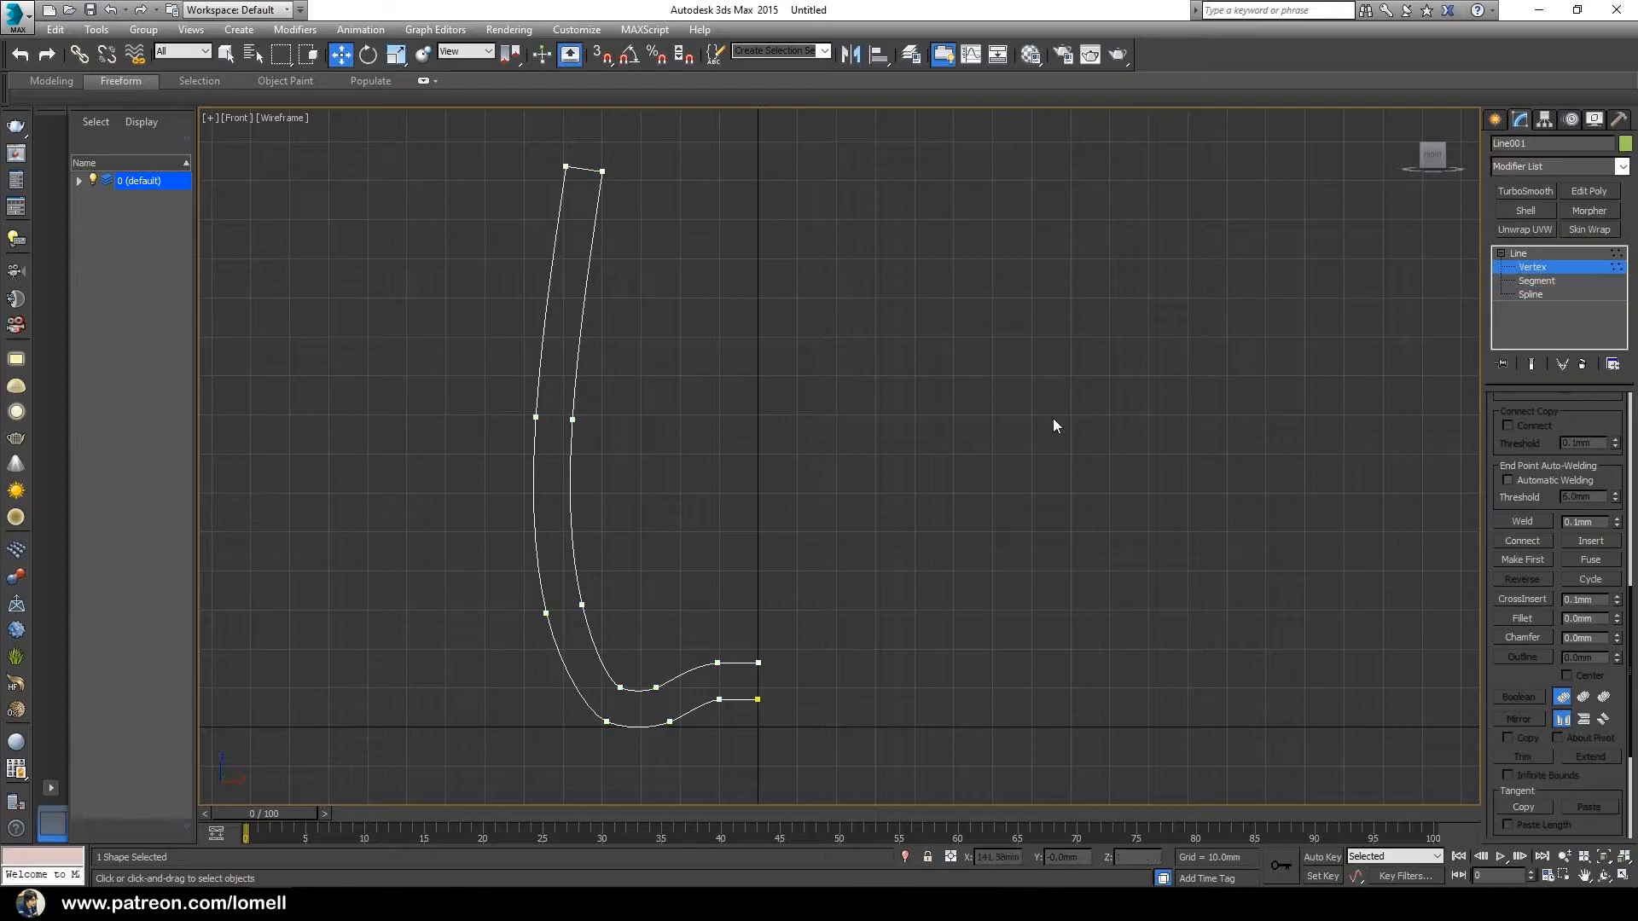
pyautogui.click(628, 692)
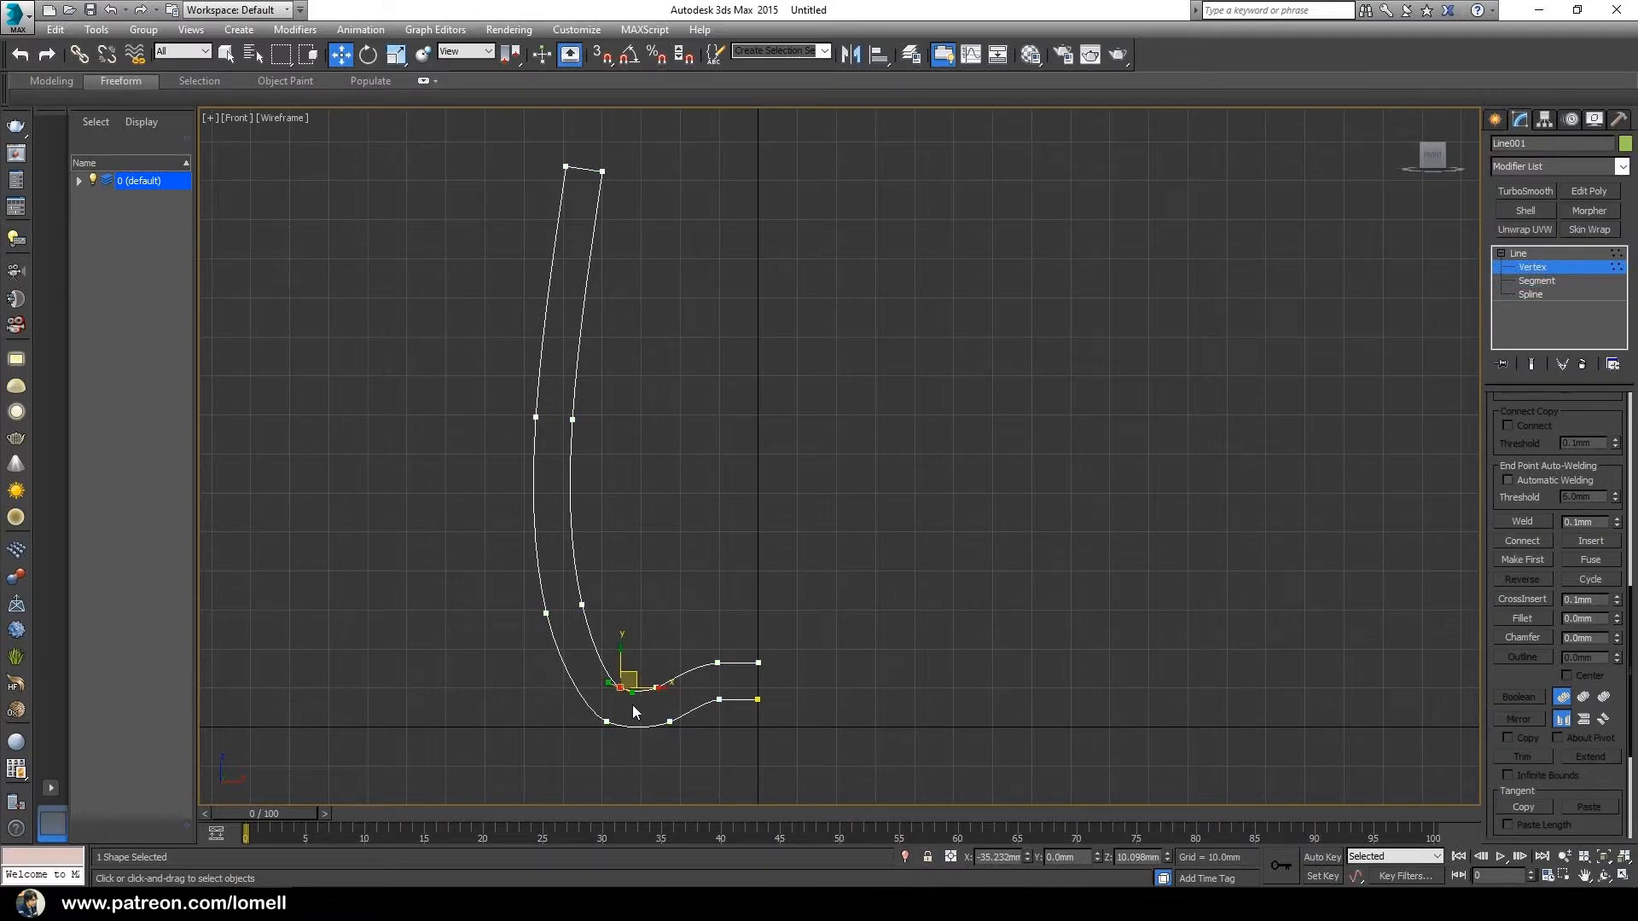
pyautogui.press('Delete')
pyautogui.moveTo(560, 561); pyautogui.dragTo(595, 560)
pyautogui.moveTo(612, 668); pyautogui.dragTo(656, 642)
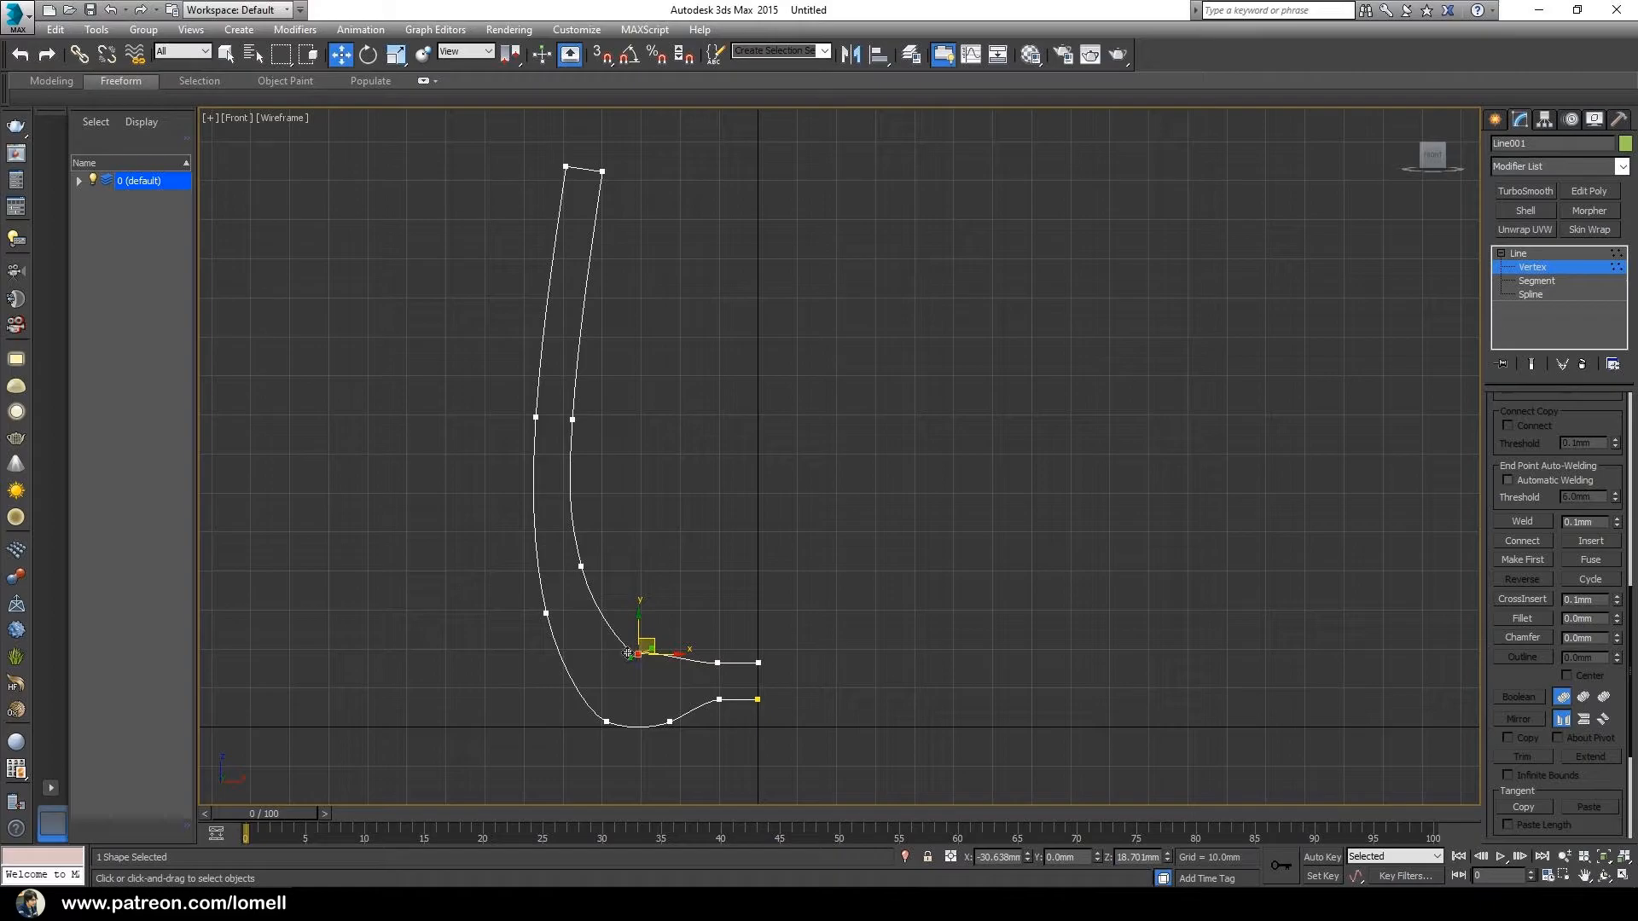
# Convert the lower inner vertex to a smooth Bezier type and rotate its handles to flatten the inside floor curve.
pyautogui.rightClick(966, 529)
pyautogui.click(934, 442)
pyautogui.rightClick(1024, 565)
pyautogui.click(981, 436)
pyautogui.scroll(3, 648, 669)
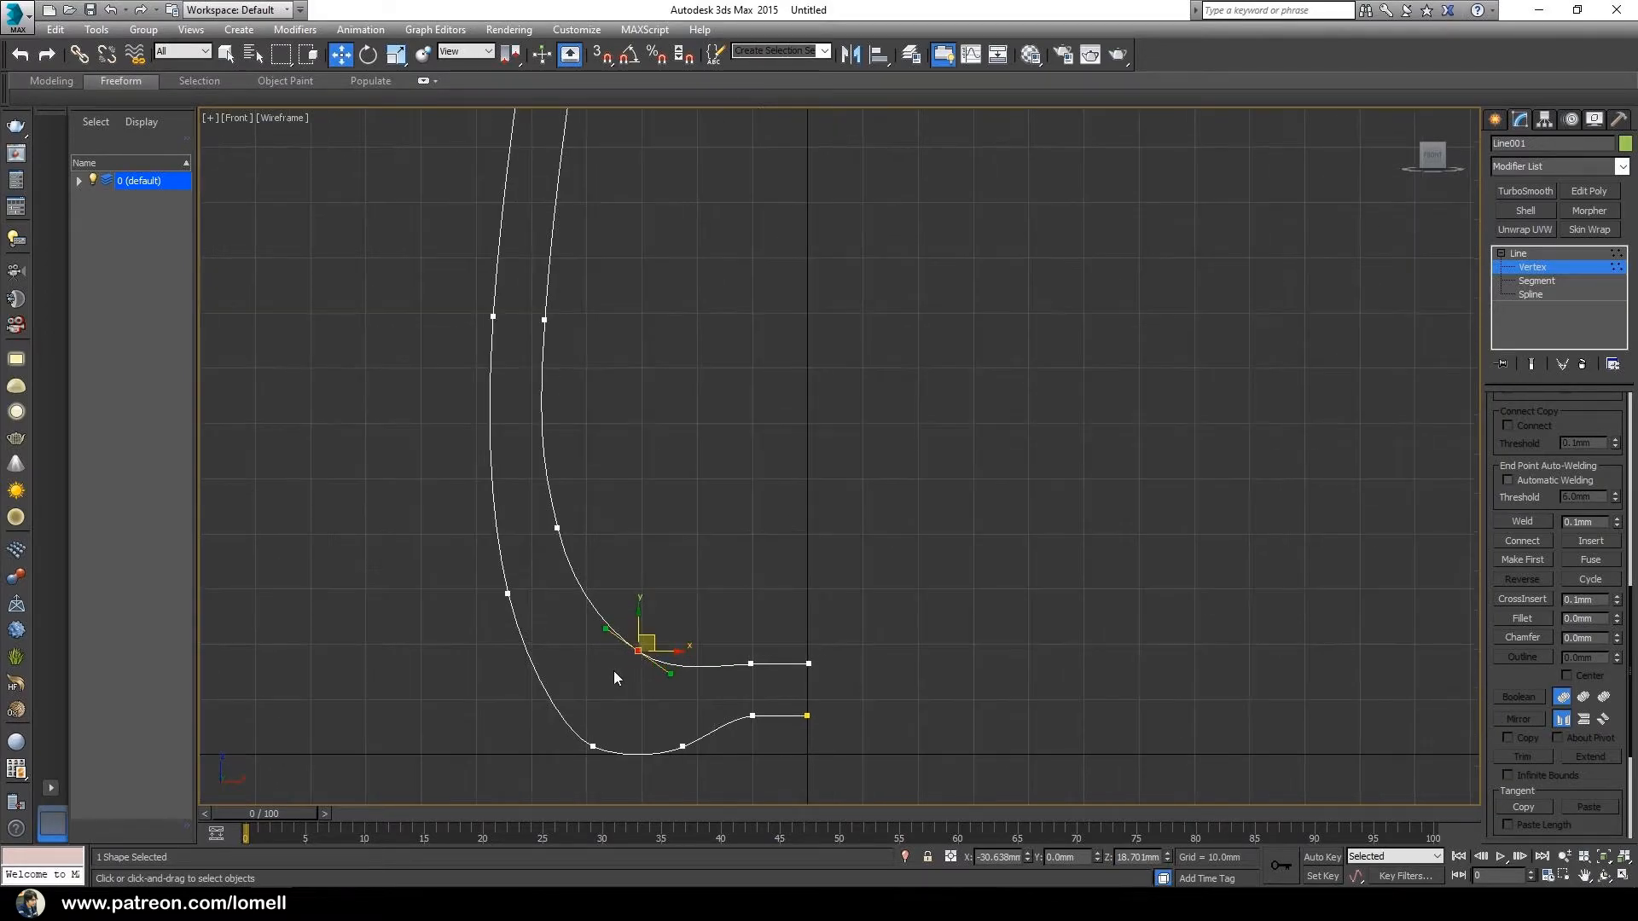
pyautogui.scroll(3, 608, 626)
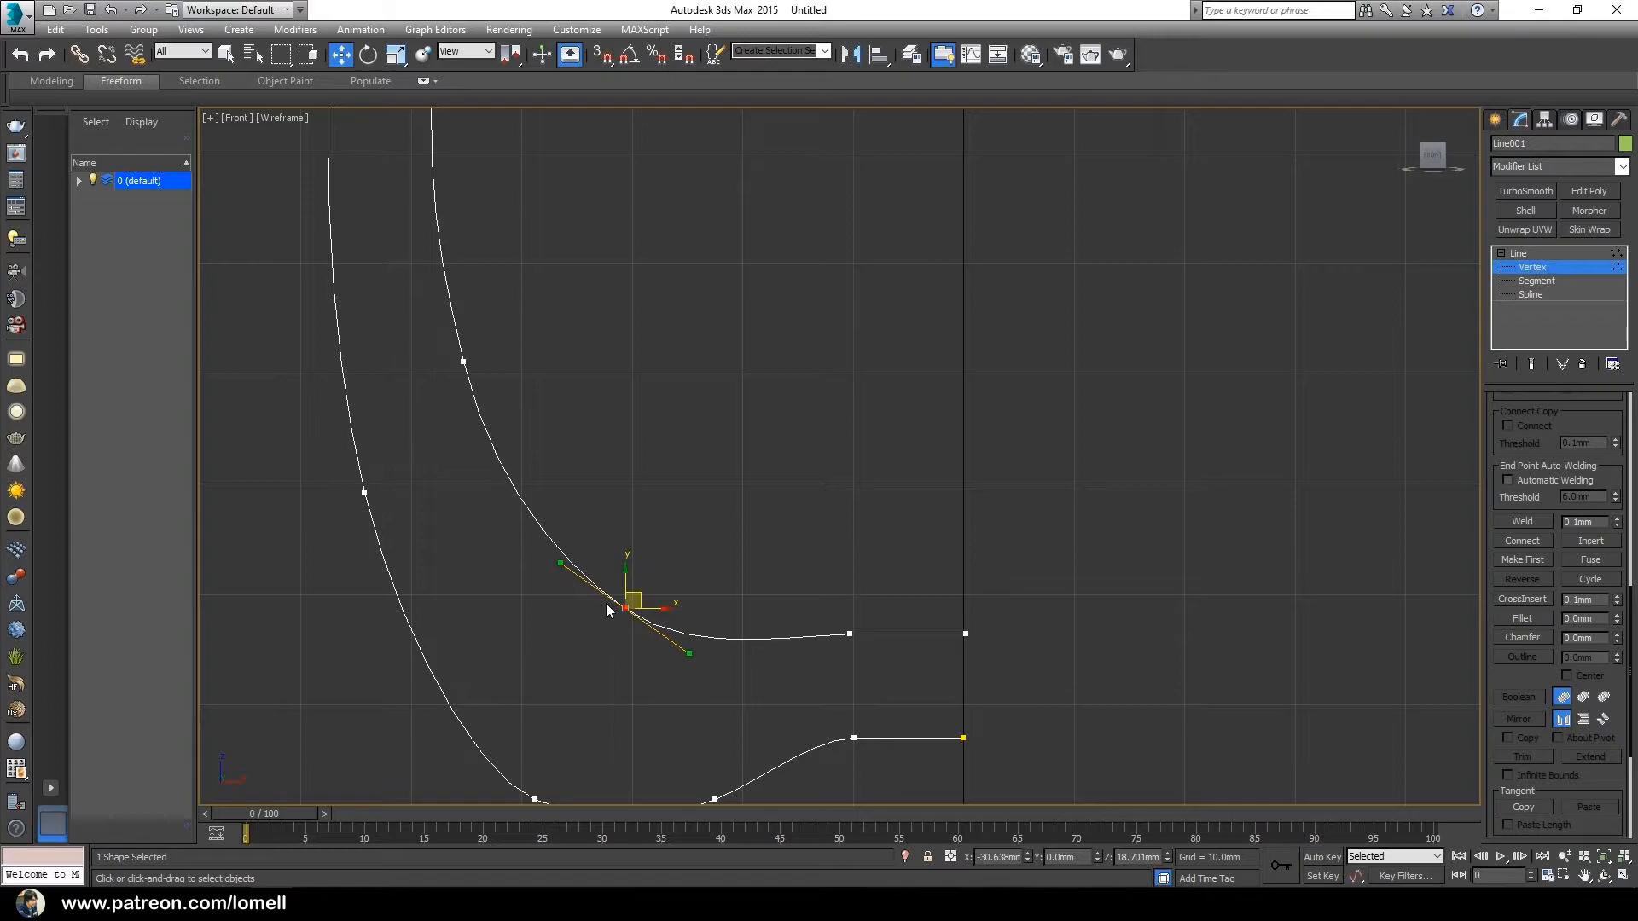
pyautogui.click(366, 57)
pyautogui.moveTo(646, 574); pyautogui.dragTo(637, 570)
pyautogui.click(568, 463)
# Rotate the handles of the lower inner side vertex slightly to smooth the inner wall curve.
pyautogui.scroll(-3, 535, 488)
pyautogui.click(500, 426)
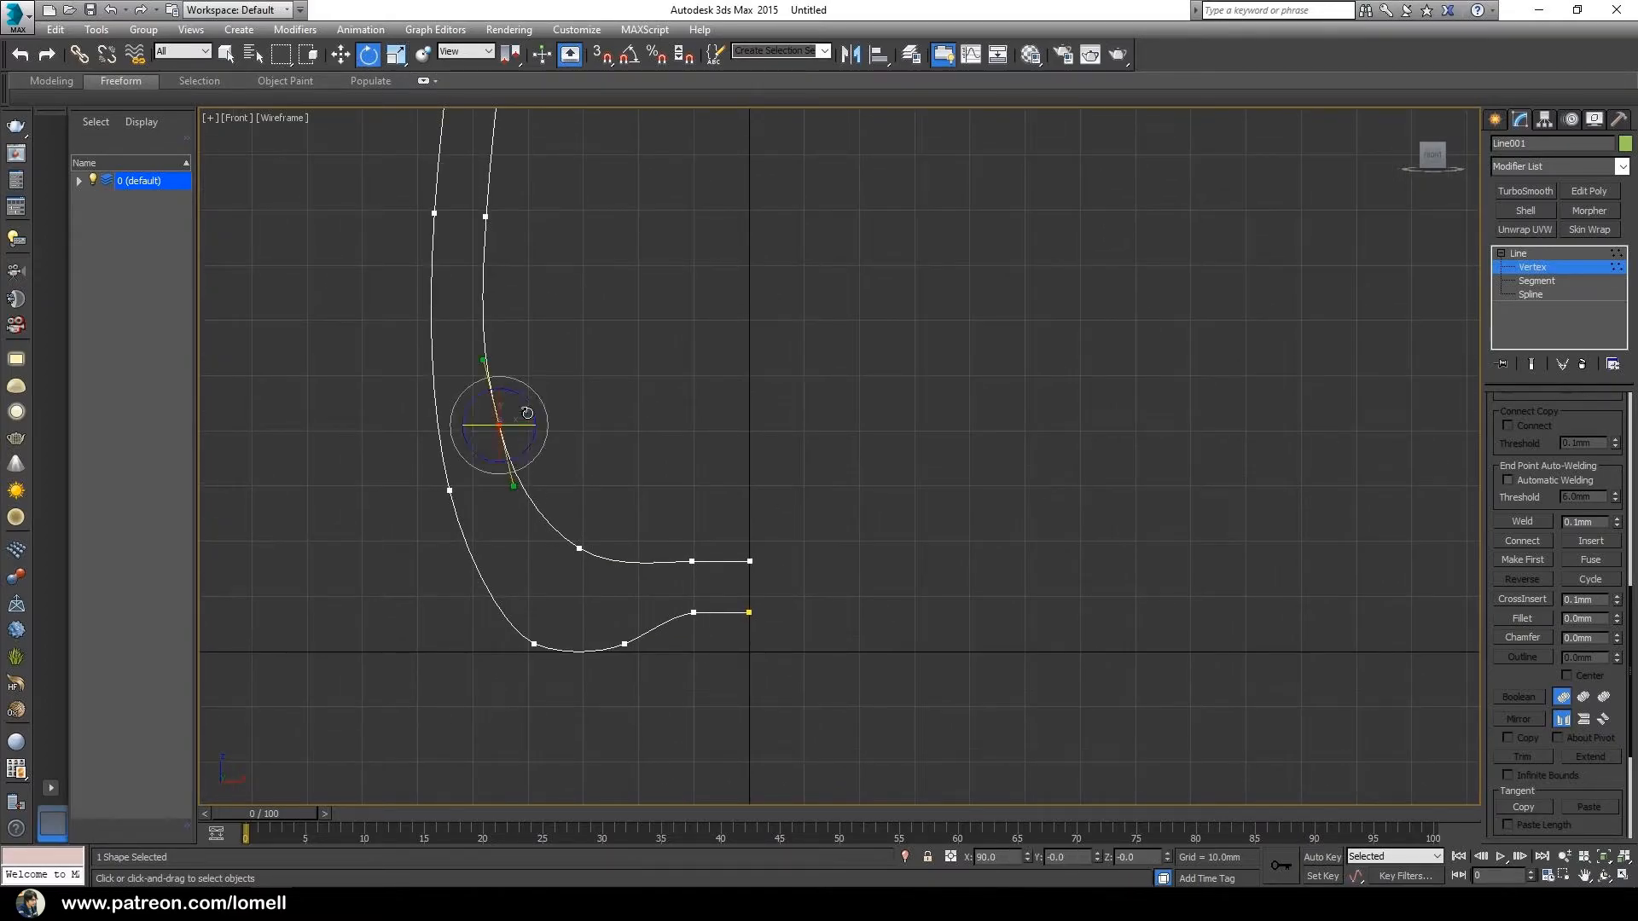
pyautogui.moveTo(526, 404); pyautogui.dragTo(520, 398)
pyautogui.click(570, 371)
# Fillet the two top rim vertices together to round the lip of the profile.
pyautogui.scroll(-3, 558, 394)
pyautogui.moveTo(560, 406); pyautogui.dragTo(589, 545, button='middle')
pyautogui.scroll(3, 500, 233)
pyautogui.moveTo(654, 329); pyautogui.dragTo(718, 399)
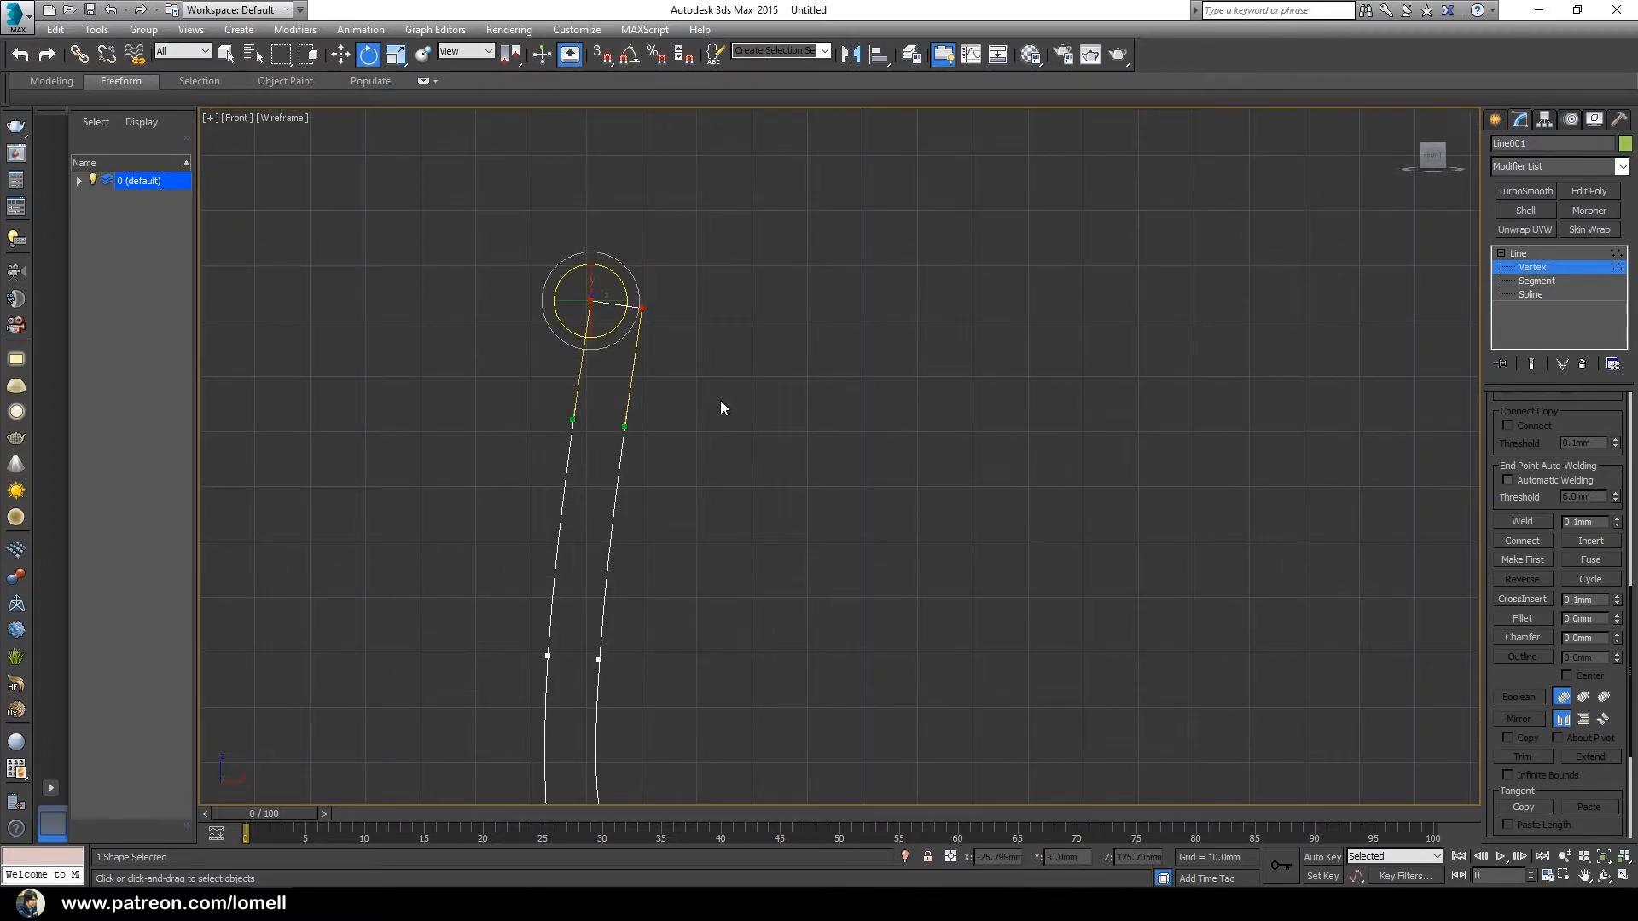
pyautogui.click(1522, 619)
pyautogui.moveTo(774, 443); pyautogui.dragTo(811, 537, button='middle')
pyautogui.scroll(3, 596, 432)
pyautogui.moveTo(596, 431); pyautogui.dragTo(725, 402, button='middle')
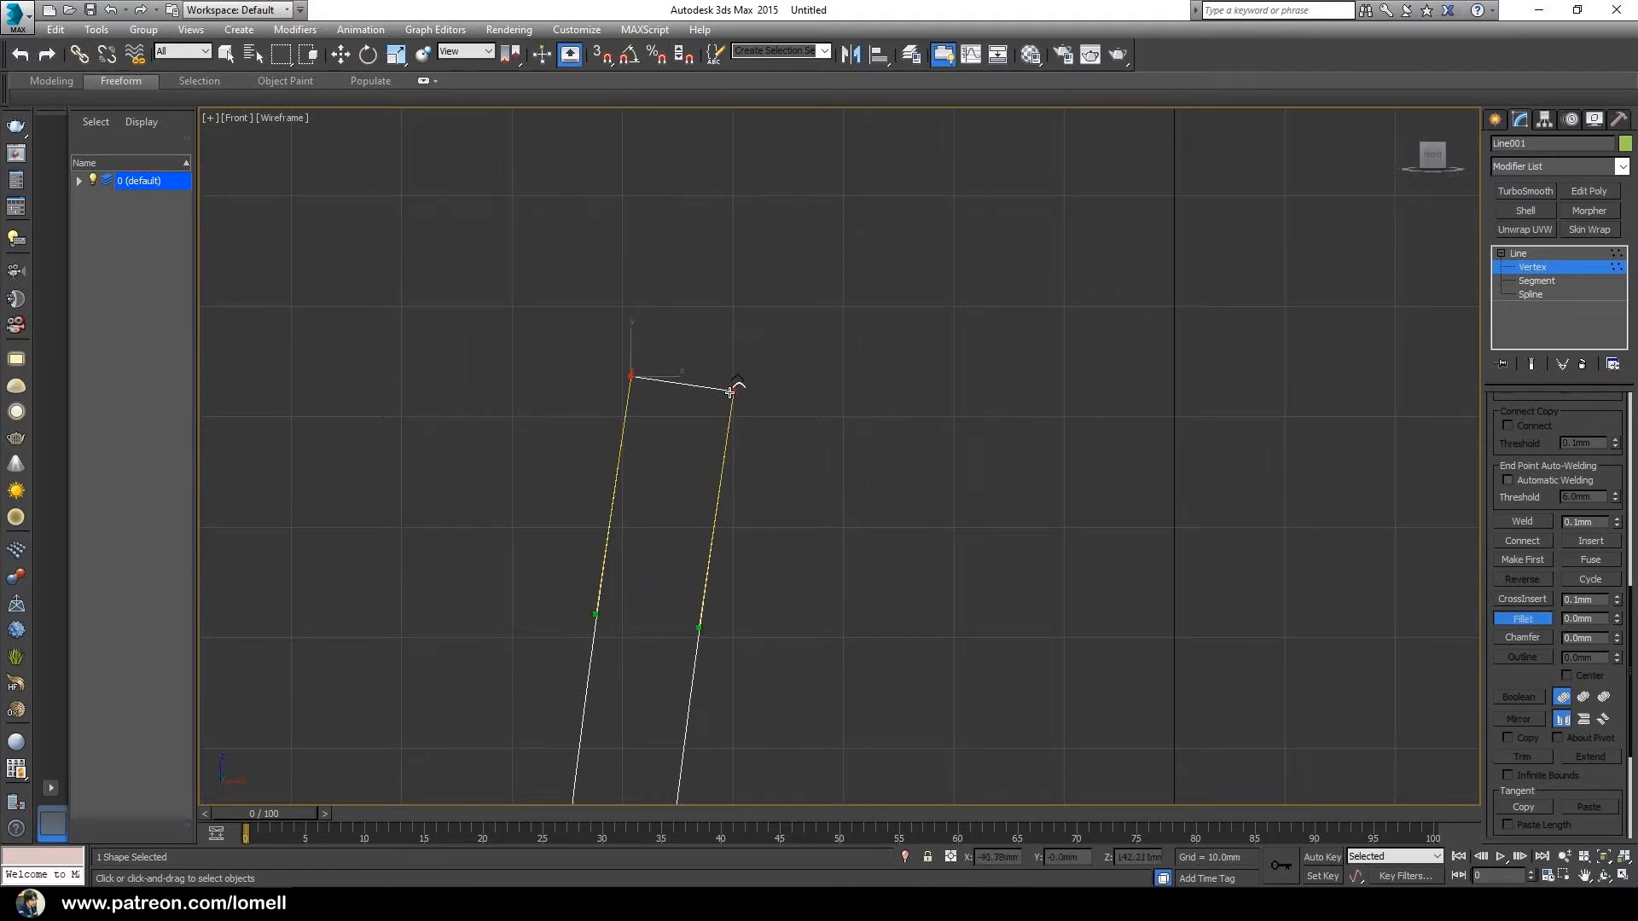
pyautogui.moveTo(735, 390); pyautogui.dragTo(746, 350)
pyautogui.scroll(-5, 650, 486)
pyautogui.moveTo(683, 567); pyautogui.dragTo(571, 499, button='middle')
pyautogui.scroll(1, 622, 458)
pyautogui.click(1537, 623)
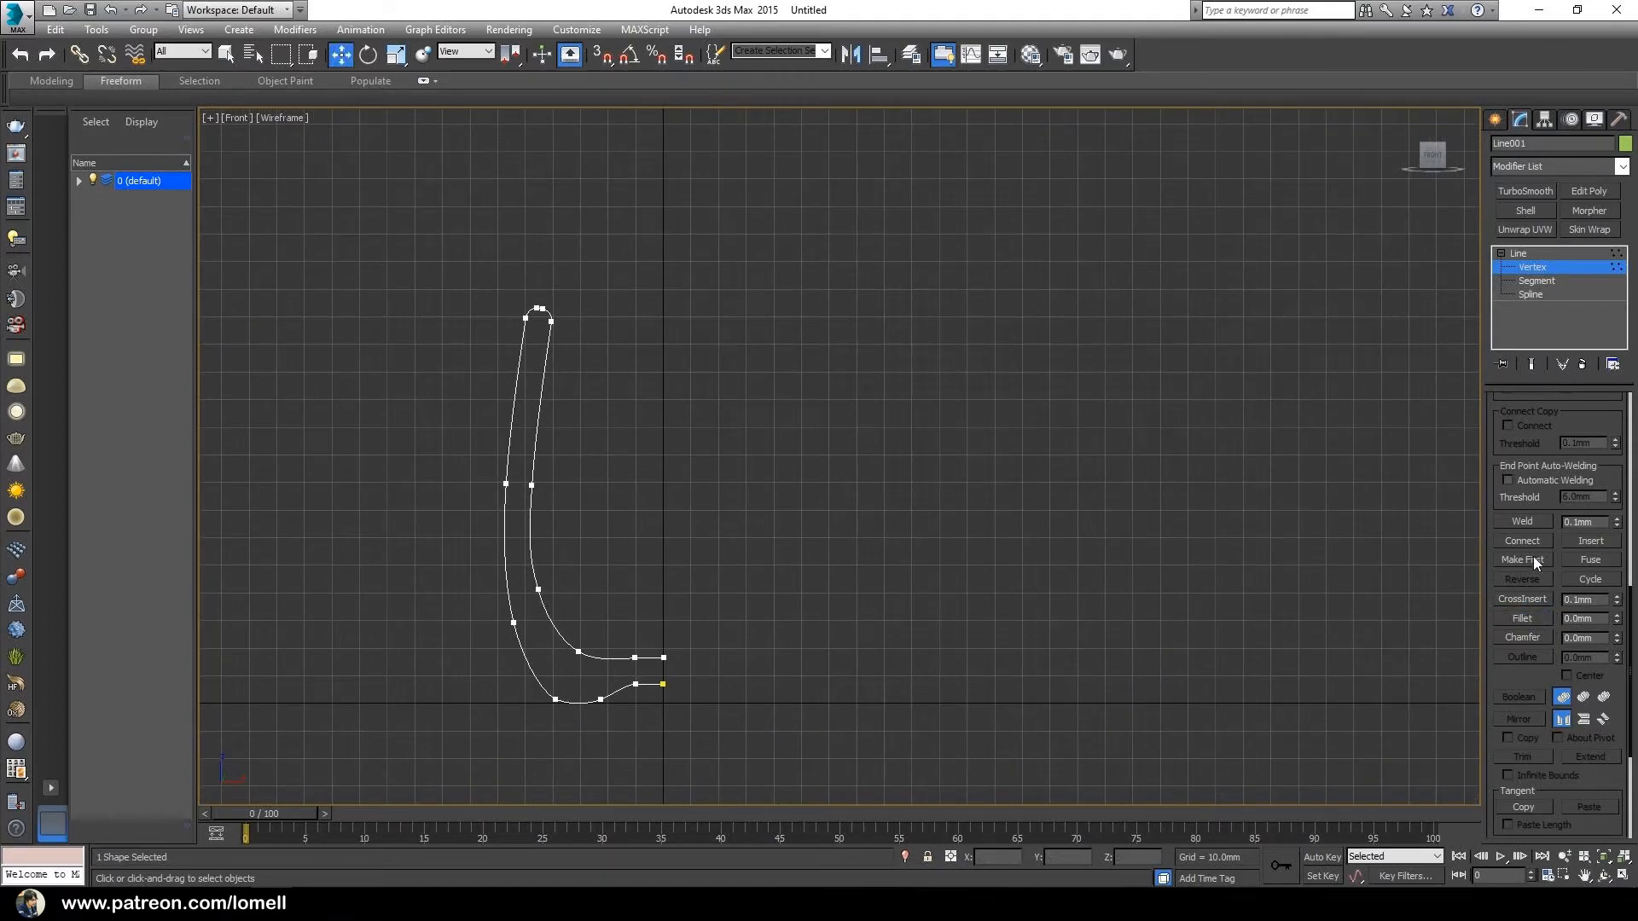
# Leave vertex editing and show the profile at an angle in the Perspective view with the grid hidden.
pyautogui.click(1573, 267)
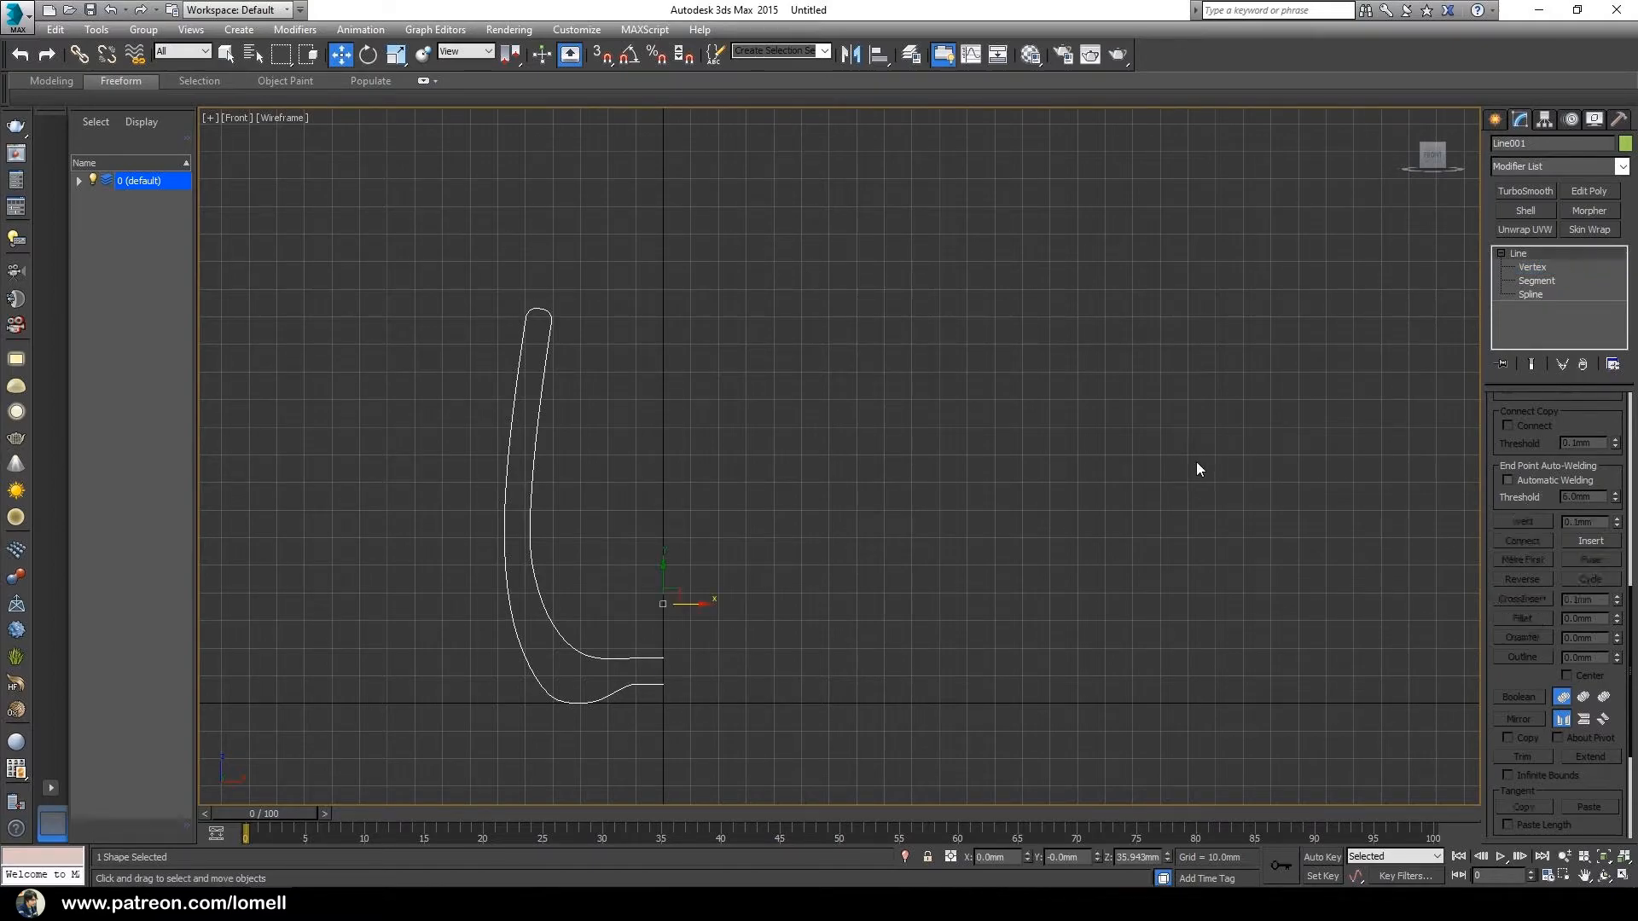
pyautogui.press('p')
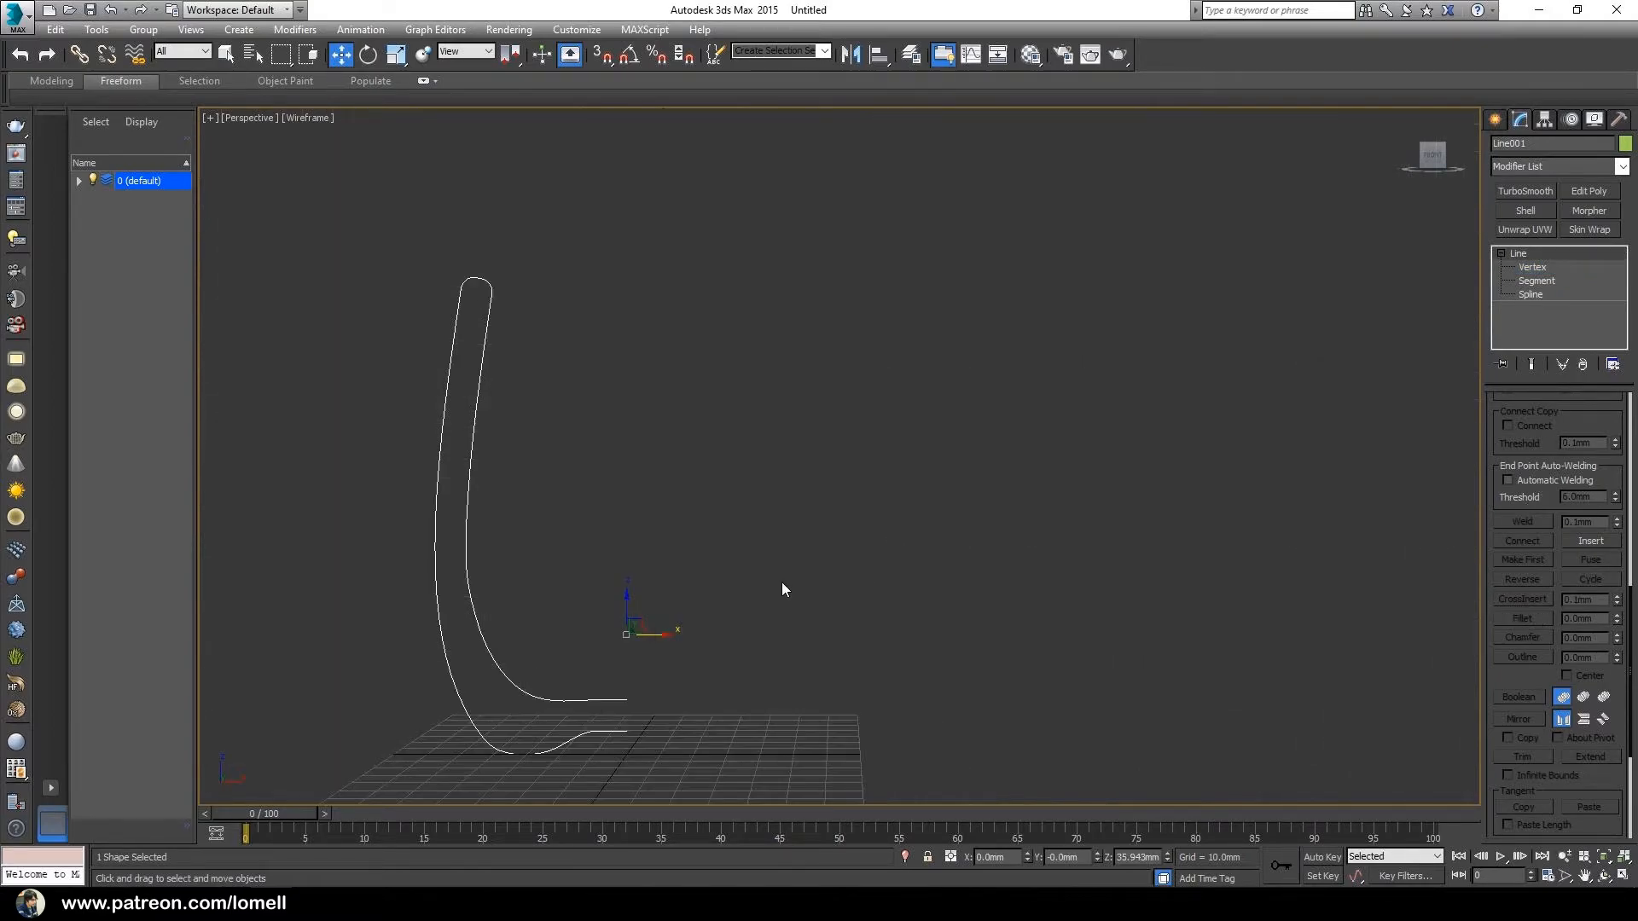
pyautogui.moveTo(698, 633); pyautogui.dragTo(819, 634, button='middle')
pyautogui.press('g')
pyautogui.moveTo(738, 675); pyautogui.dragTo(832, 691, button='middle')
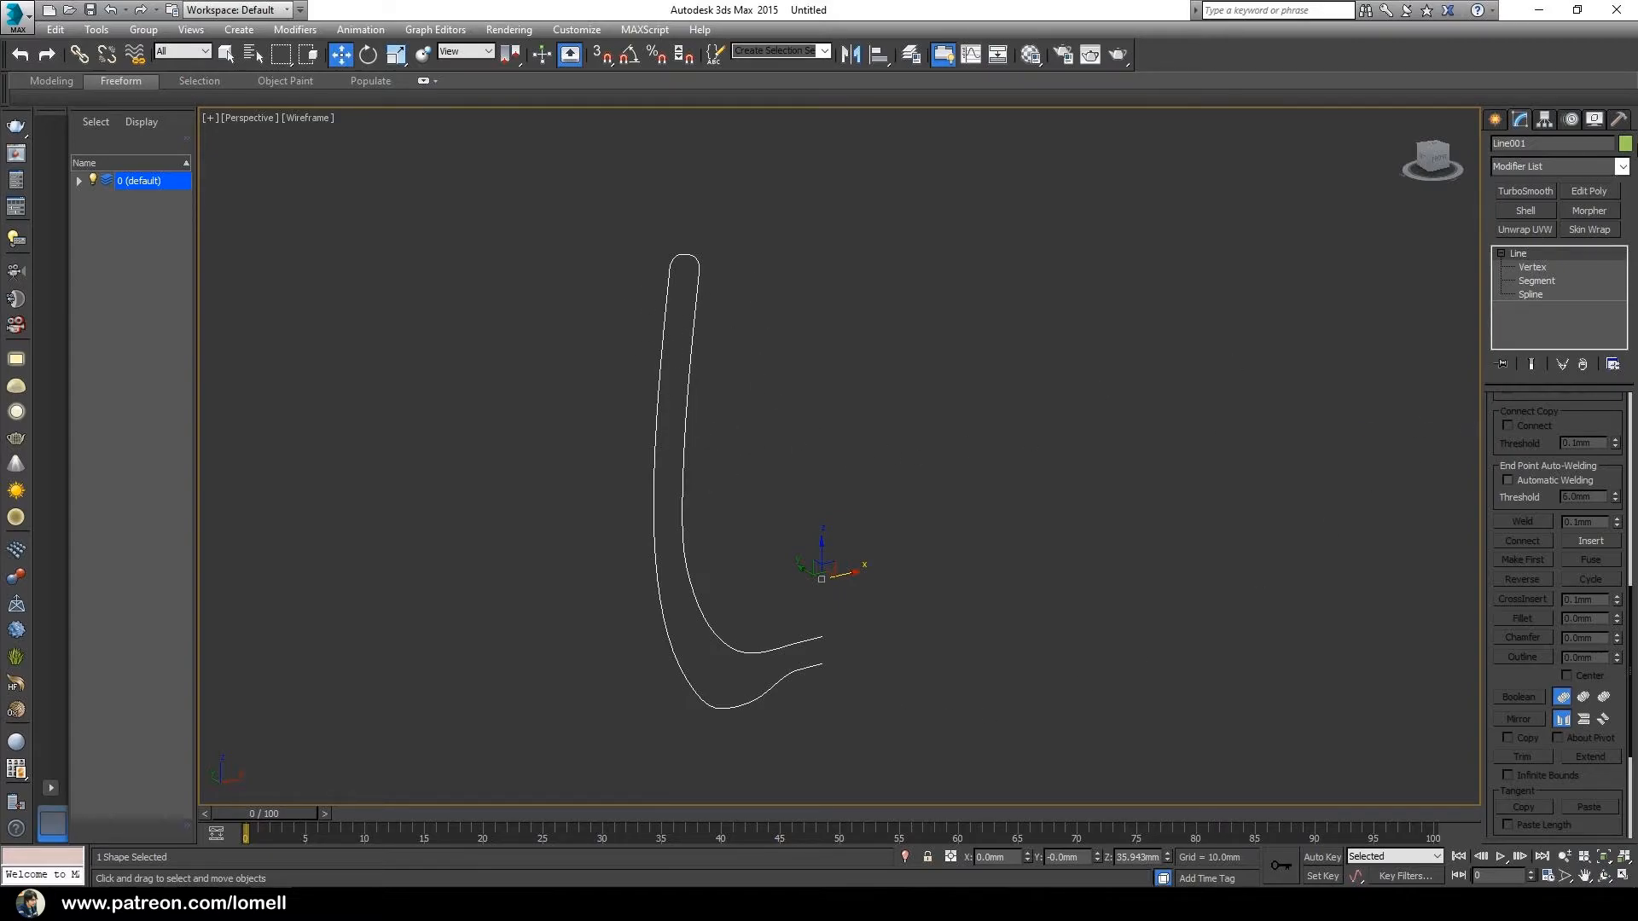
# Apply a Lathe modifier to the profile to revolve it into a full vessel.
pyautogui.click(1623, 167)
pyautogui.scroll(-5, 1550, 485)
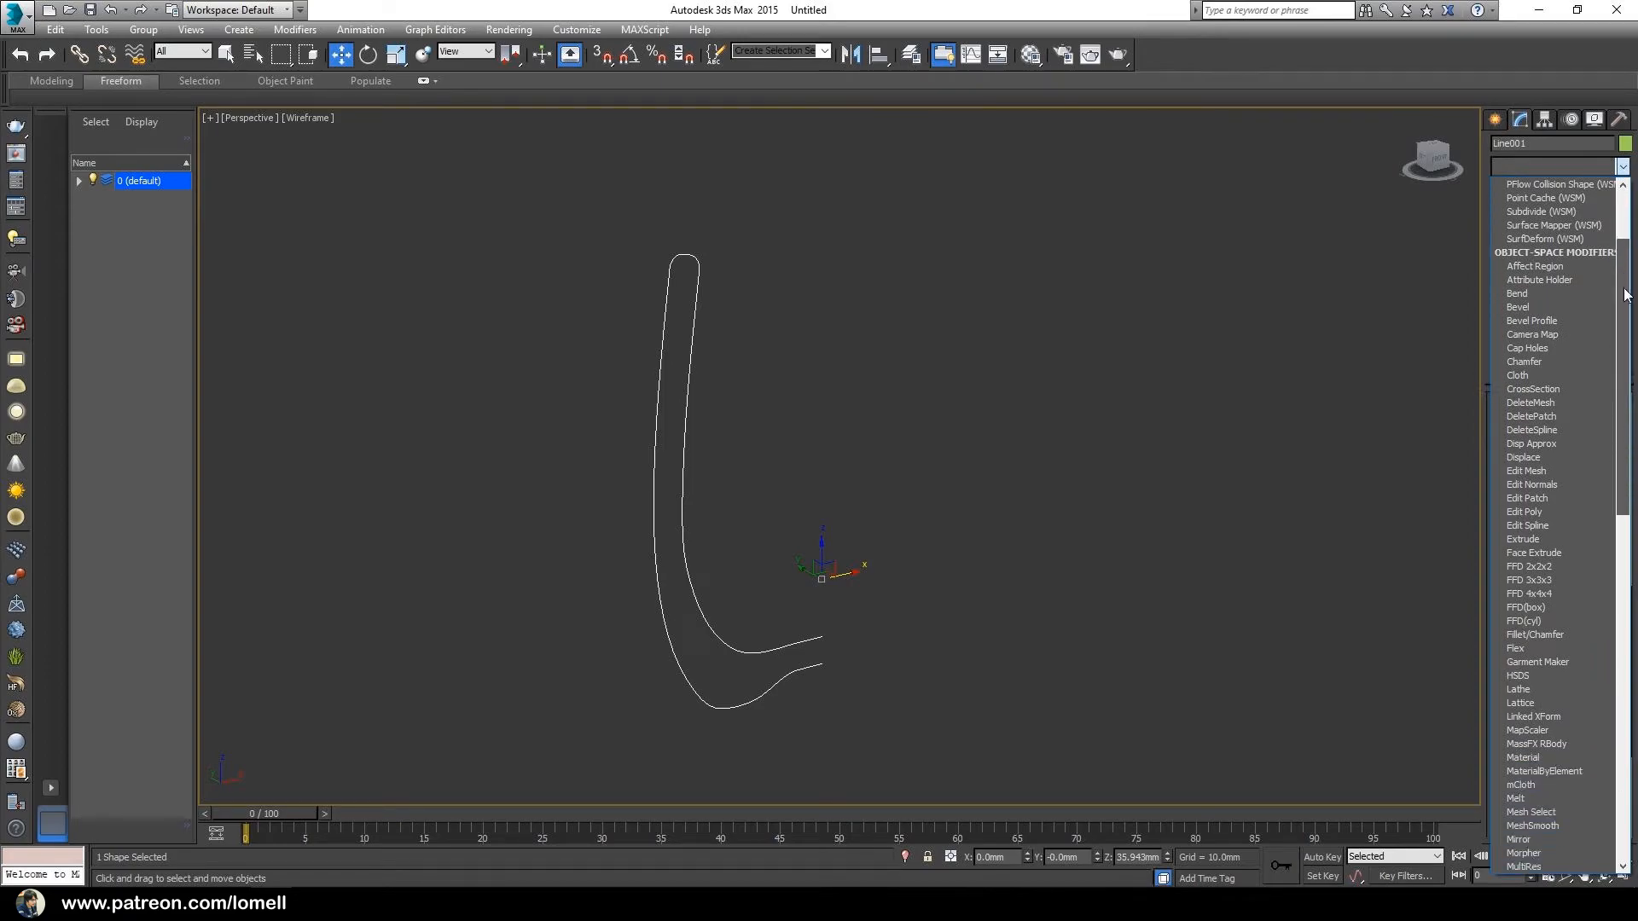
pyautogui.click(1537, 688)
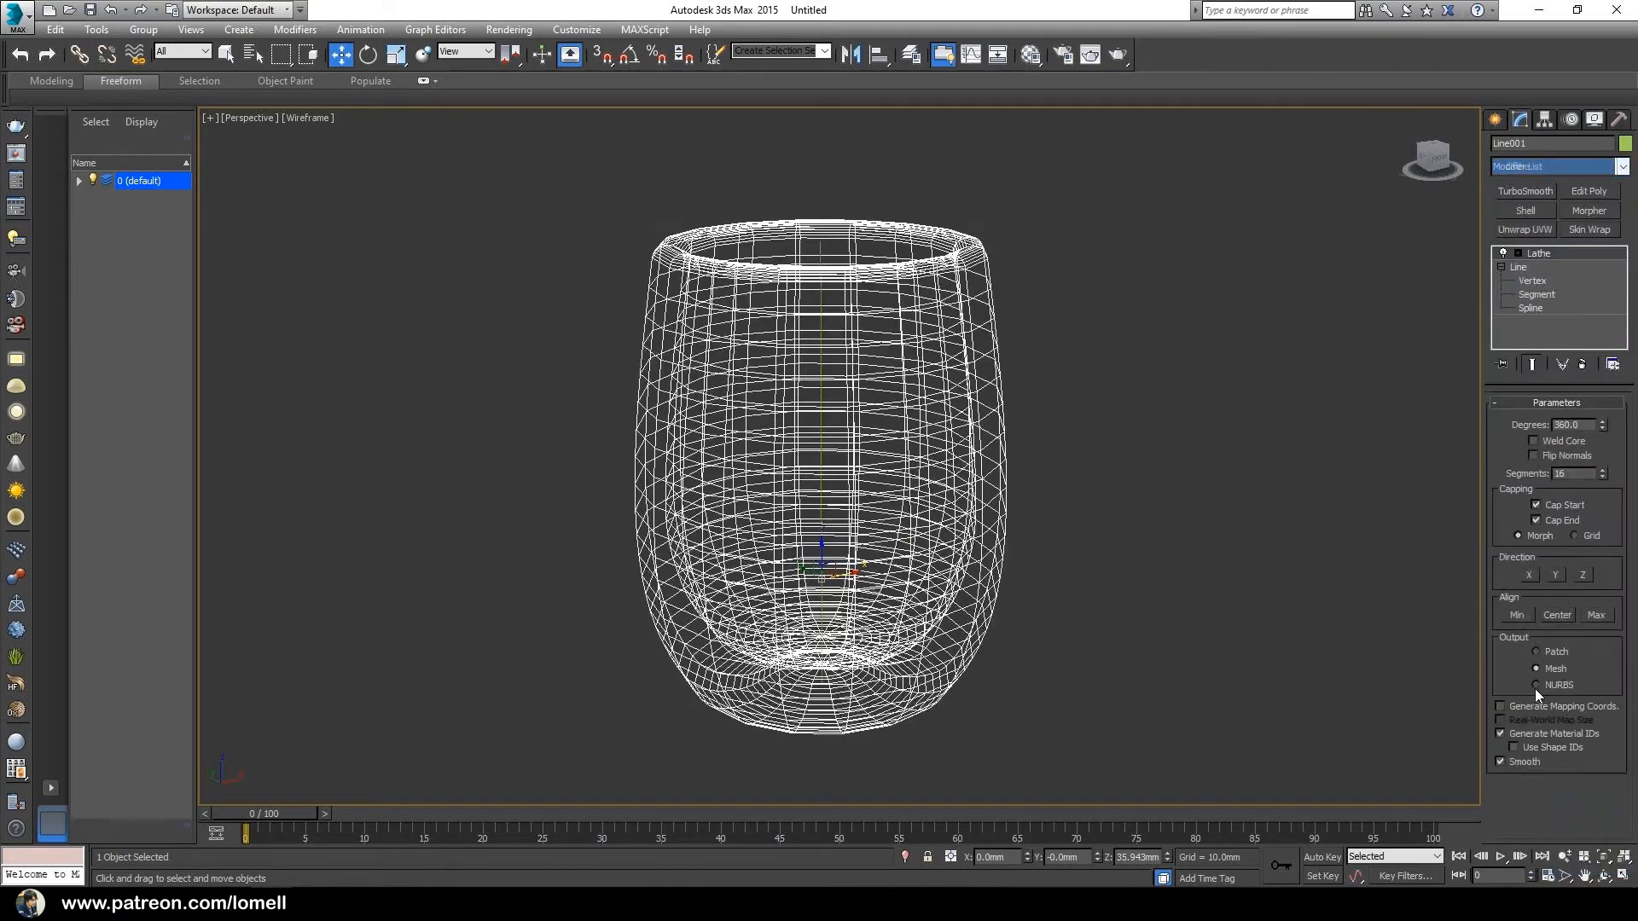
# Display the vessel shaded, turn it to face its base, and change the object color to grey.
pyautogui.moveTo(1062, 631)
pyautogui.keyDown('alt'); pyautogui.mouseDown(button='middle')
pyautogui.moveTo(1057, 652)
pyautogui.moveTo(1023, 496)
pyautogui.moveTo(856, 555)
pyautogui.moveTo(837, 538)
pyautogui.mouseUp(button='middle'); pyautogui.keyUp('alt')
pyautogui.press('F3')
pyautogui.scroll(1, 1046, 628)
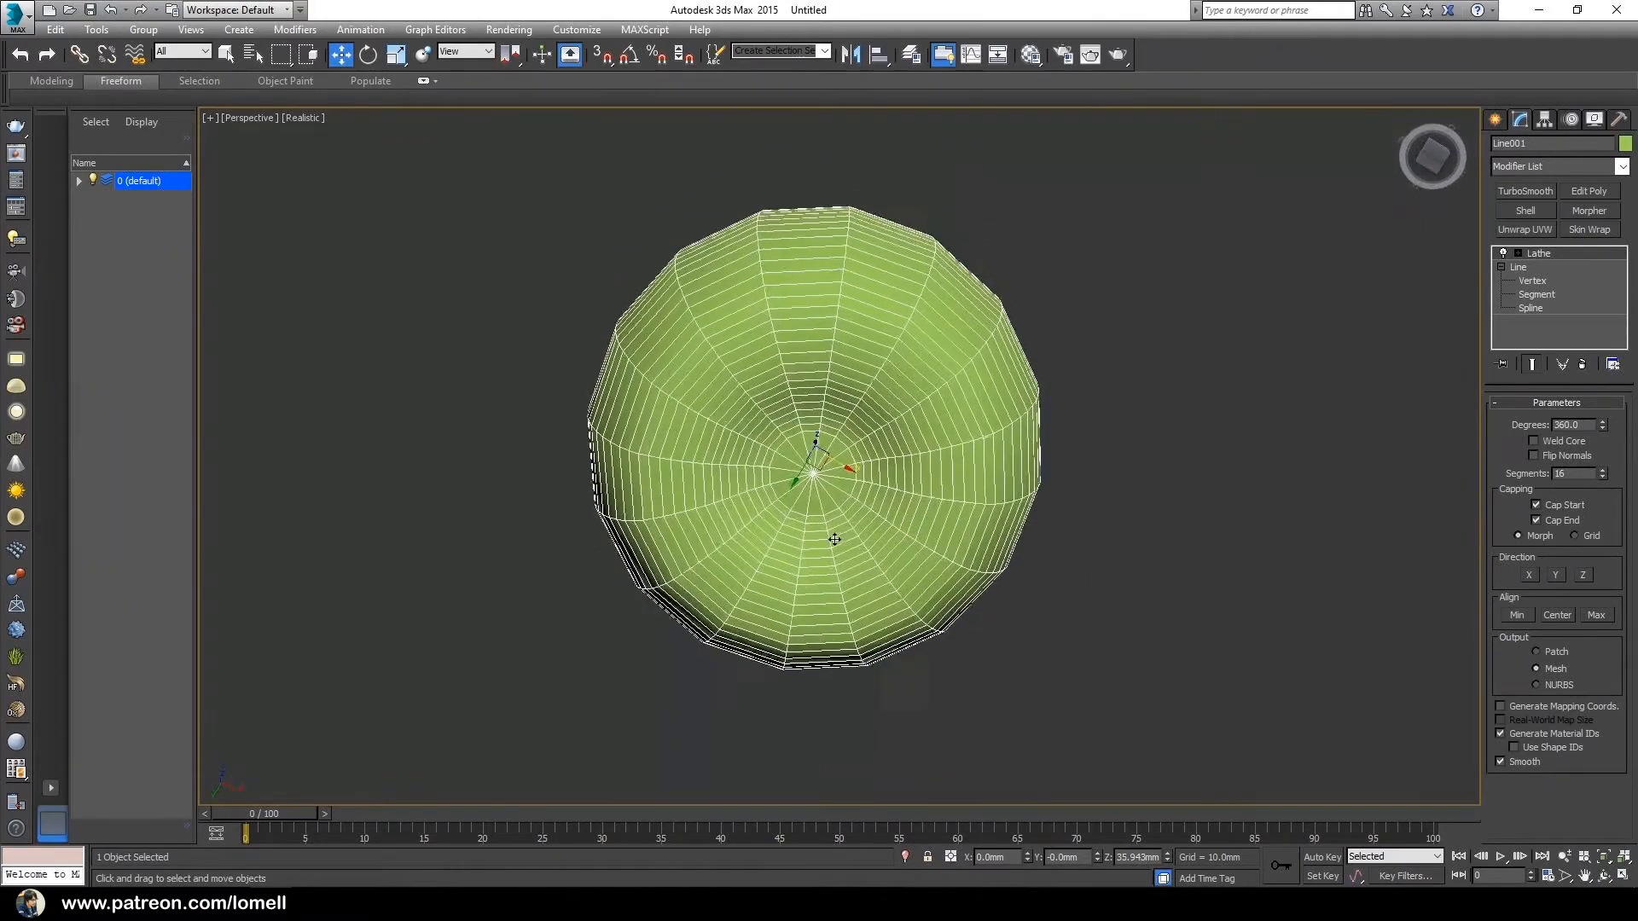
pyautogui.scroll(2, 803, 447)
pyautogui.keyDown('alt'); pyautogui.moveTo(803, 446); pyautogui.dragTo(841, 427, button='middle'); pyautogui.keyUp('alt')
pyautogui.scroll(3, 856, 366)
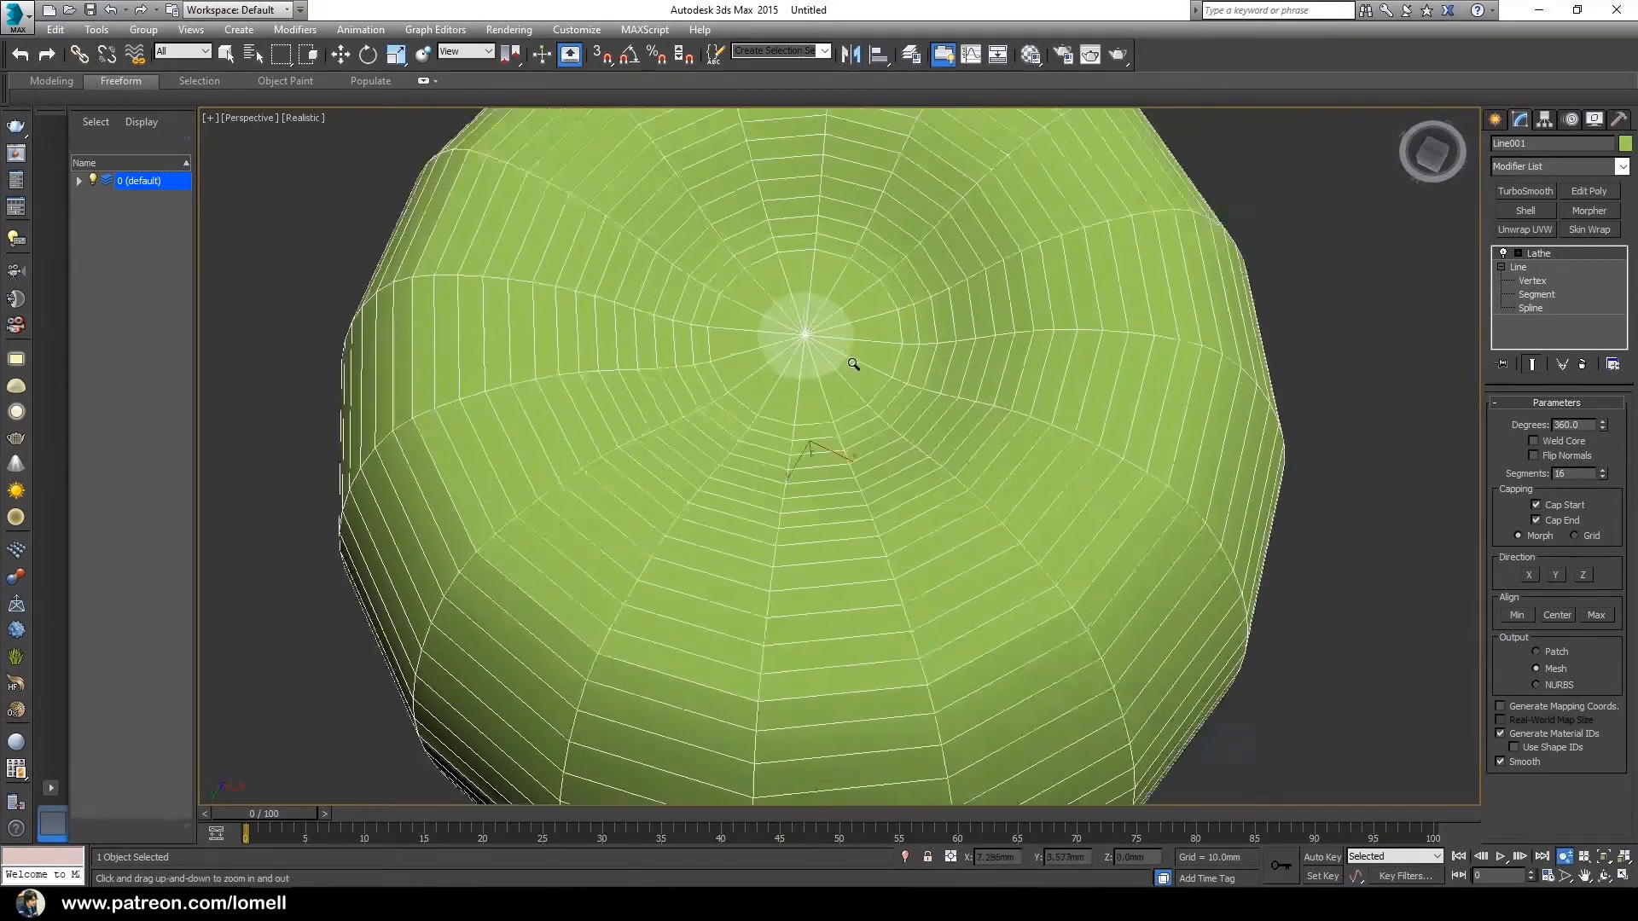
pyautogui.keyDown('alt'); pyautogui.moveTo(803, 357); pyautogui.dragTo(819, 417, button='middle'); pyautogui.keyUp('alt')
pyautogui.click(1624, 147)
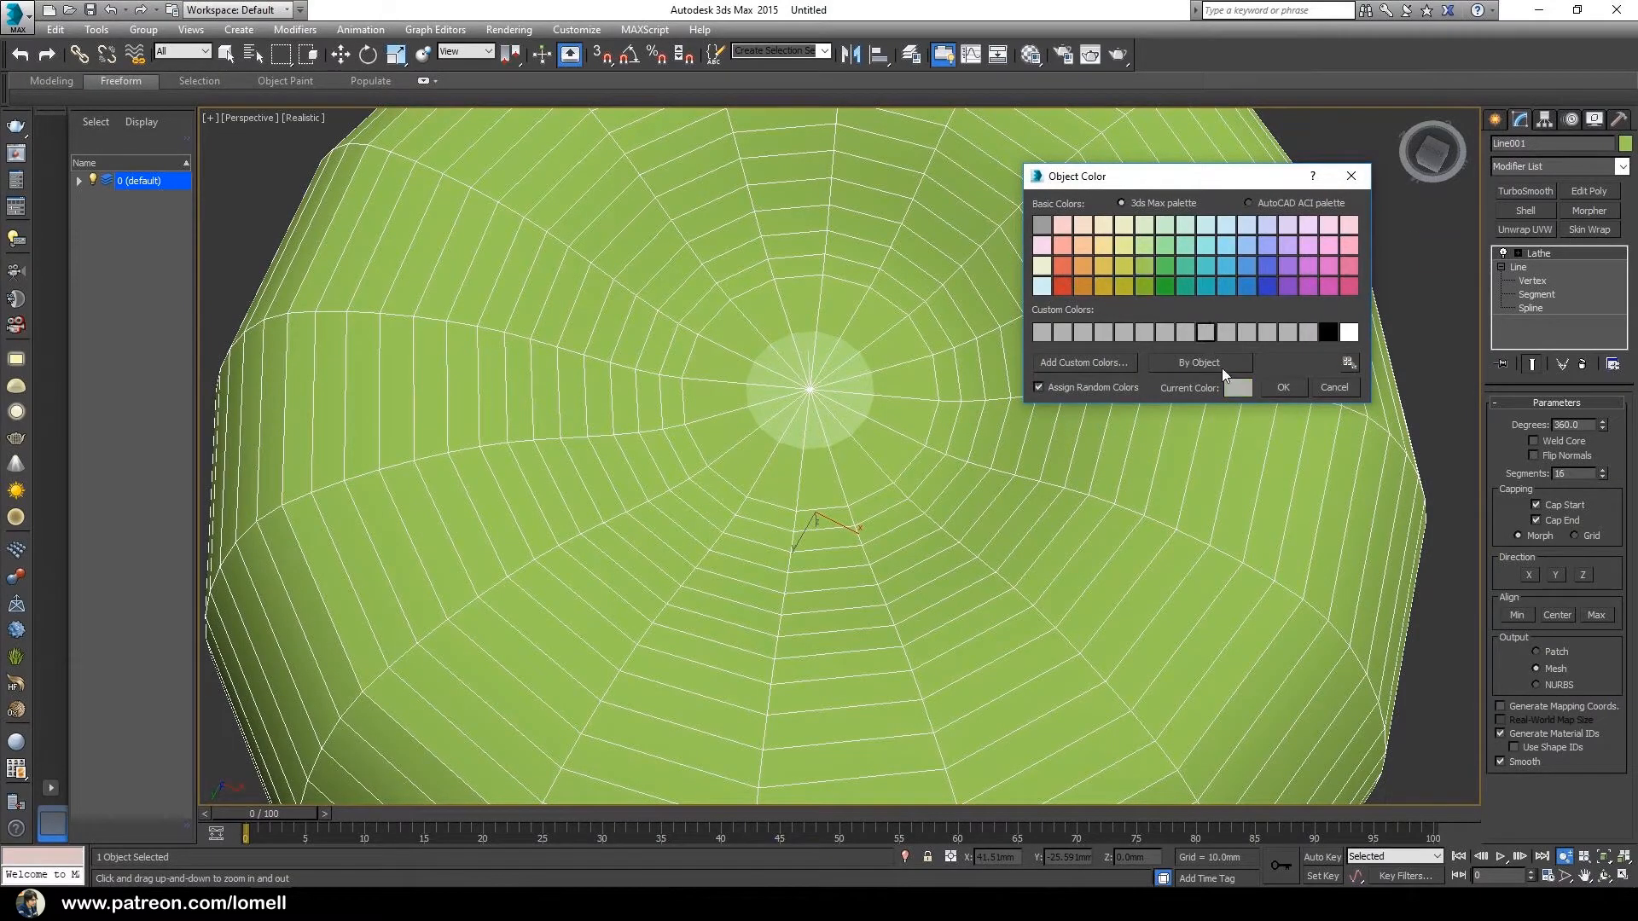
pyautogui.click(1275, 392)
# Enable Weld Core on the Lathe to clean up the vertices at the centre of the base.
pyautogui.scroll(4, 812, 438)
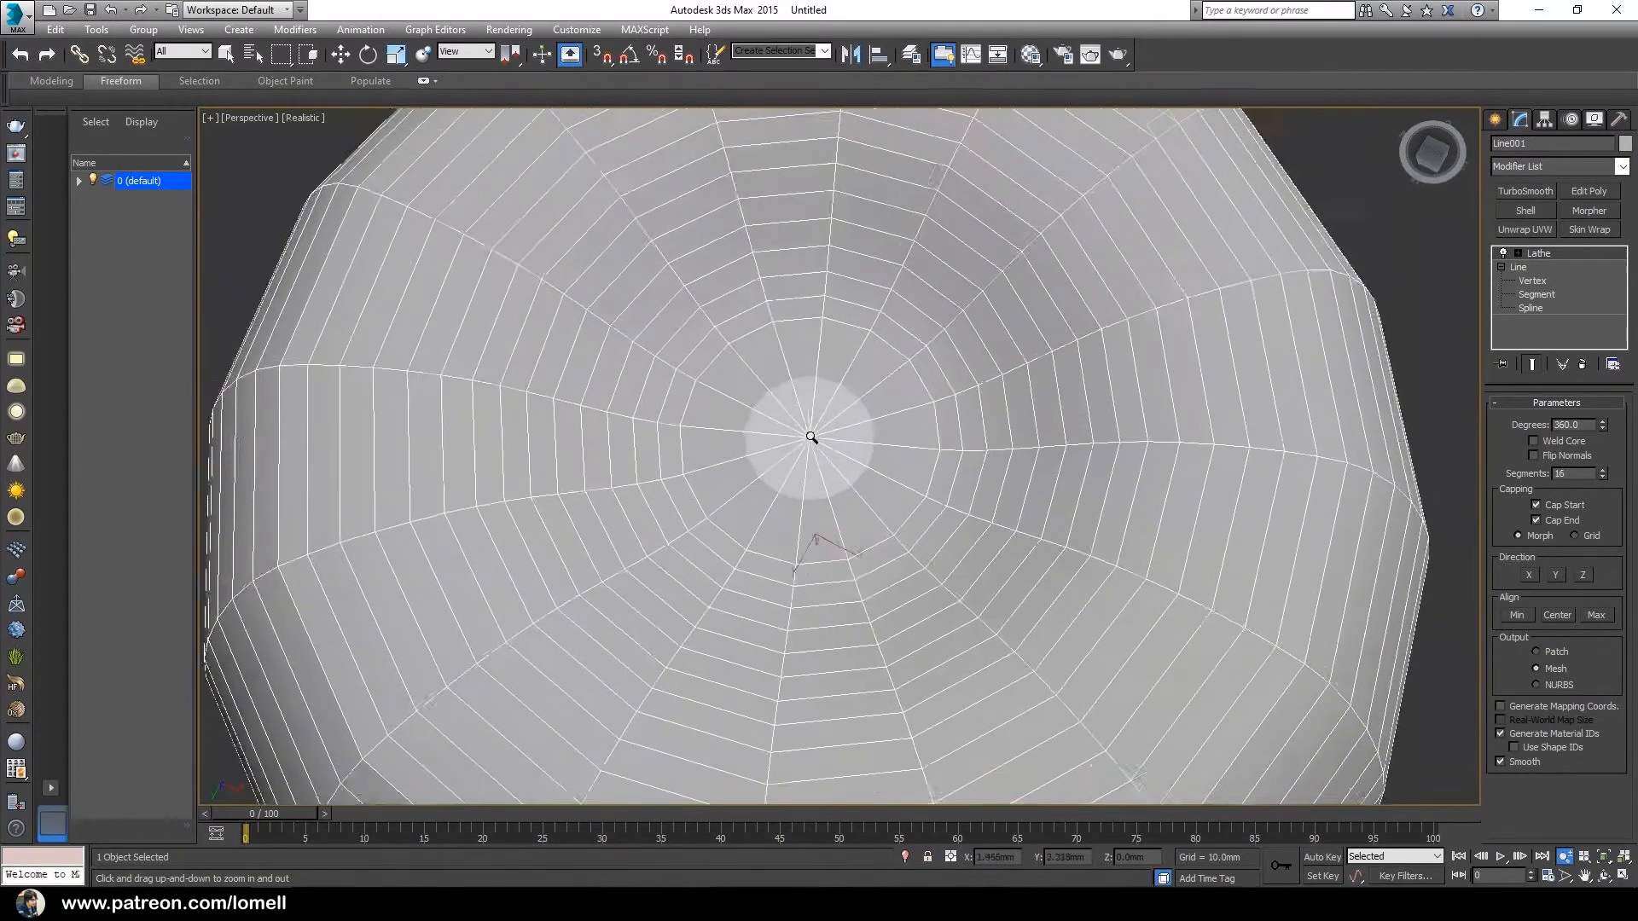
pyautogui.moveTo(818, 422); pyautogui.dragTo(843, 499, button='middle')
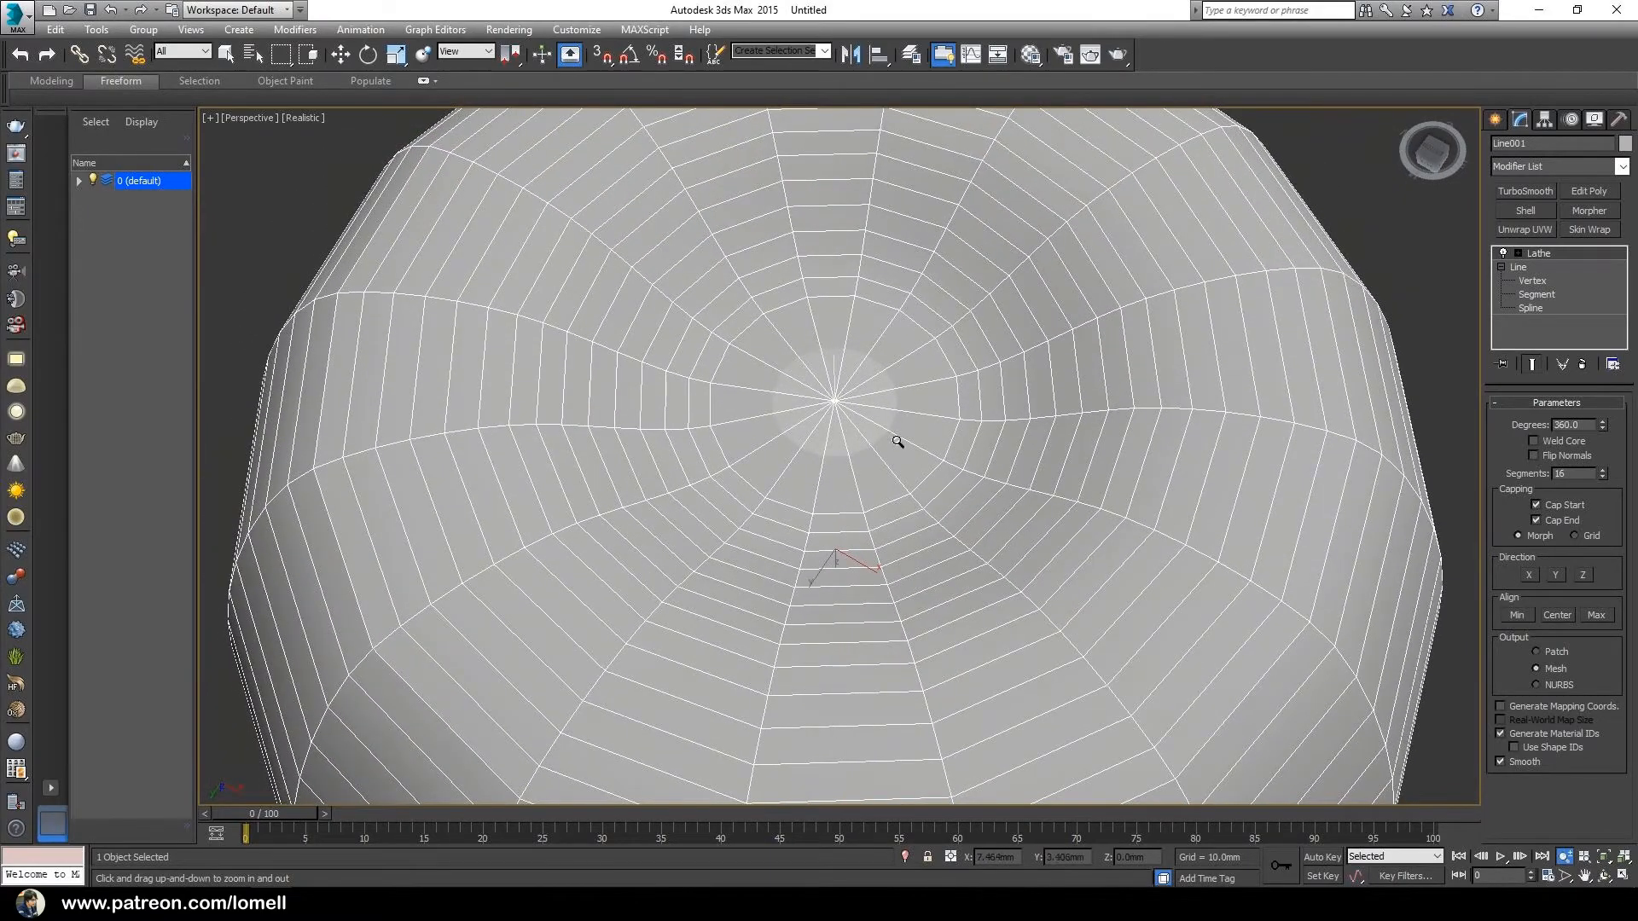
pyautogui.moveTo(896, 441); pyautogui.dragTo(868, 470, button='middle')
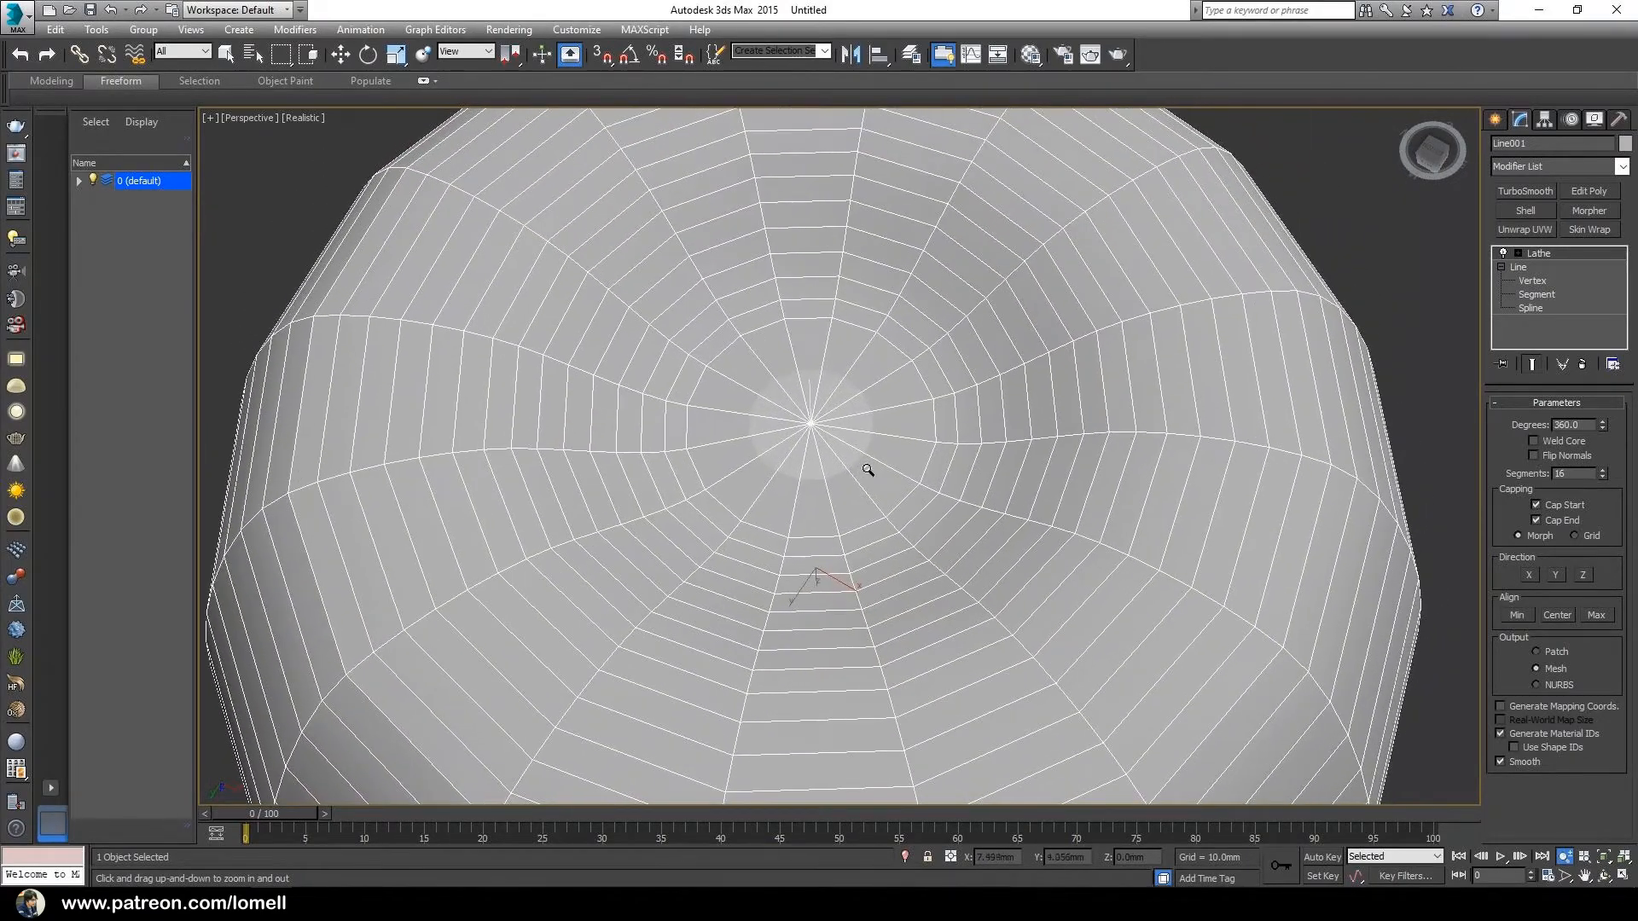
pyautogui.click(1548, 439)
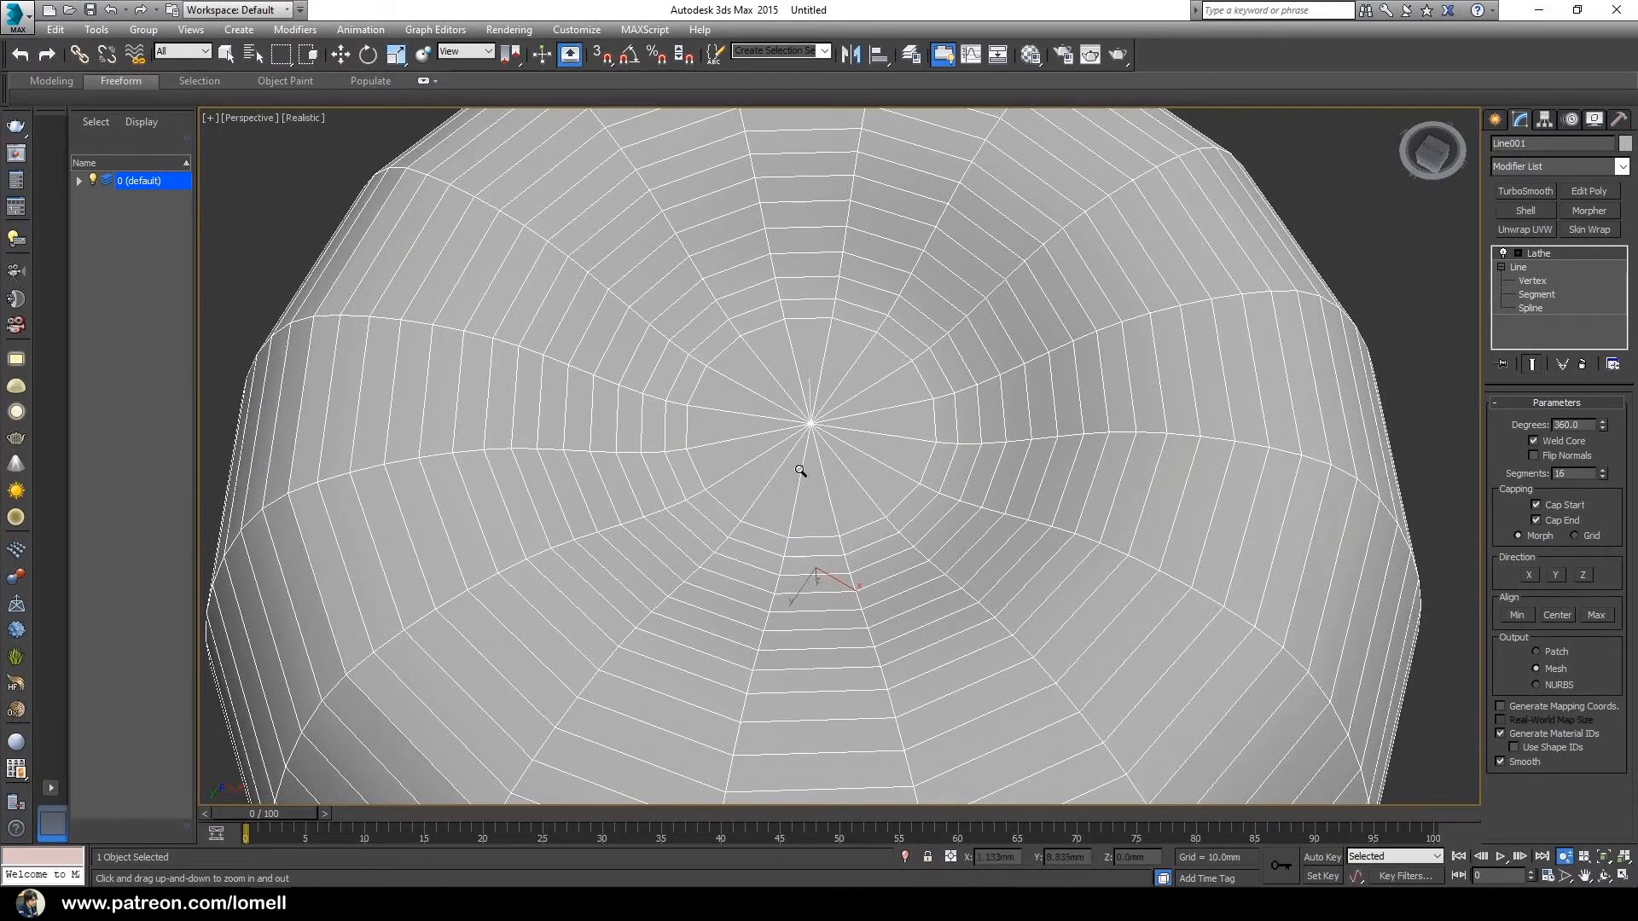
pyautogui.moveTo(802, 461); pyautogui.dragTo(792, 497, button='middle')
pyautogui.scroll(3, 793, 497)
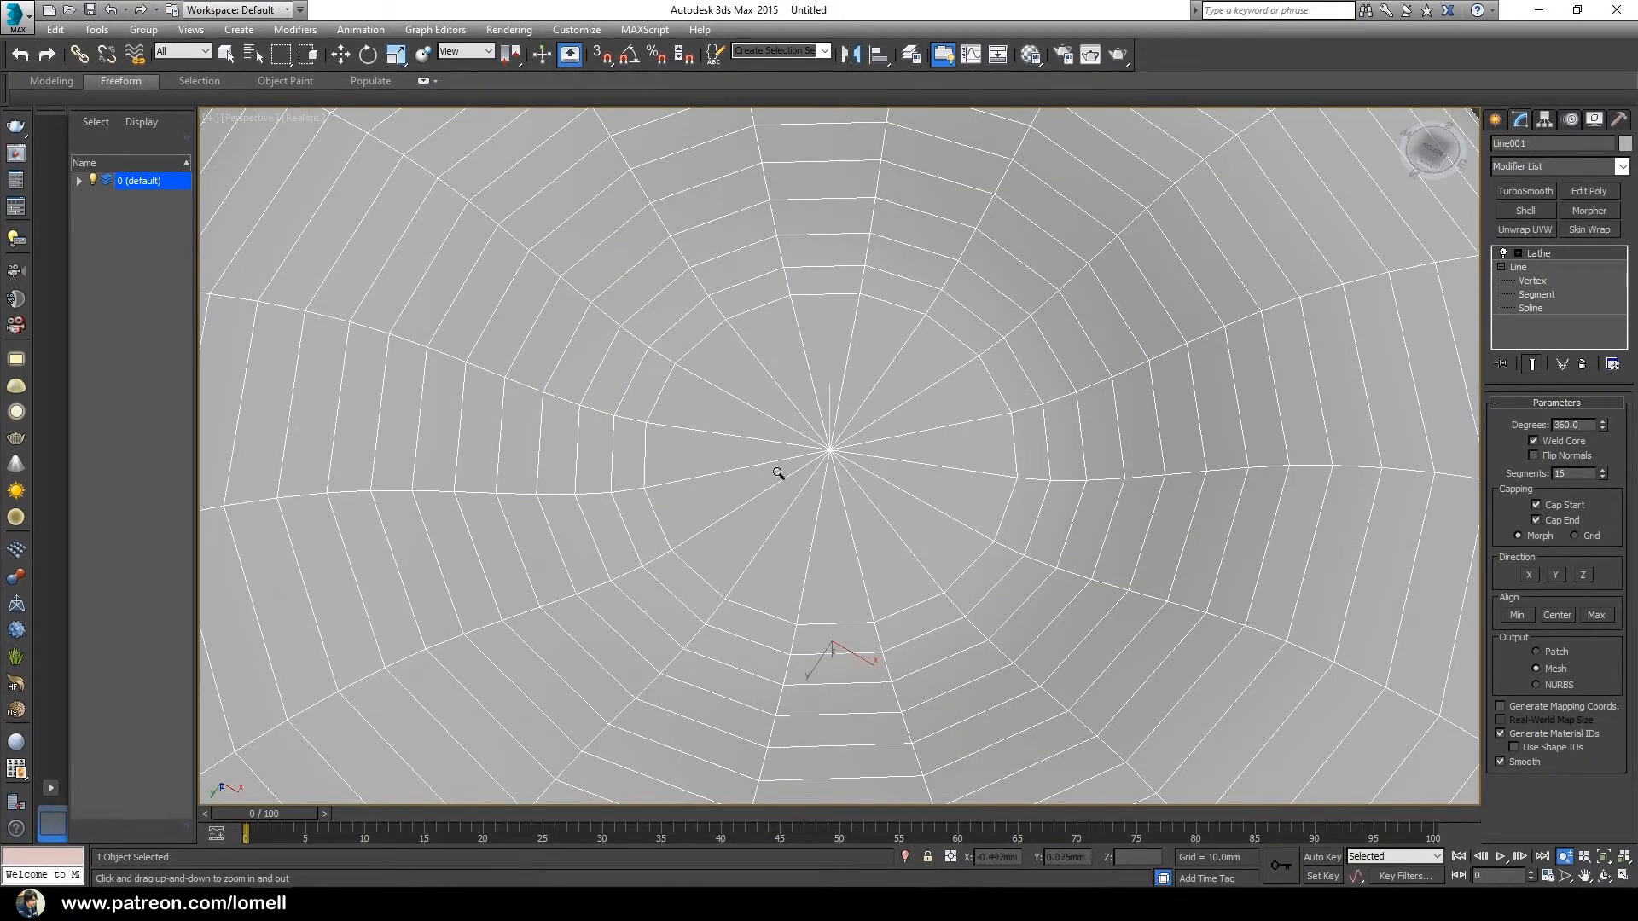
pyautogui.moveTo(799, 499); pyautogui.dragTo(826, 461)
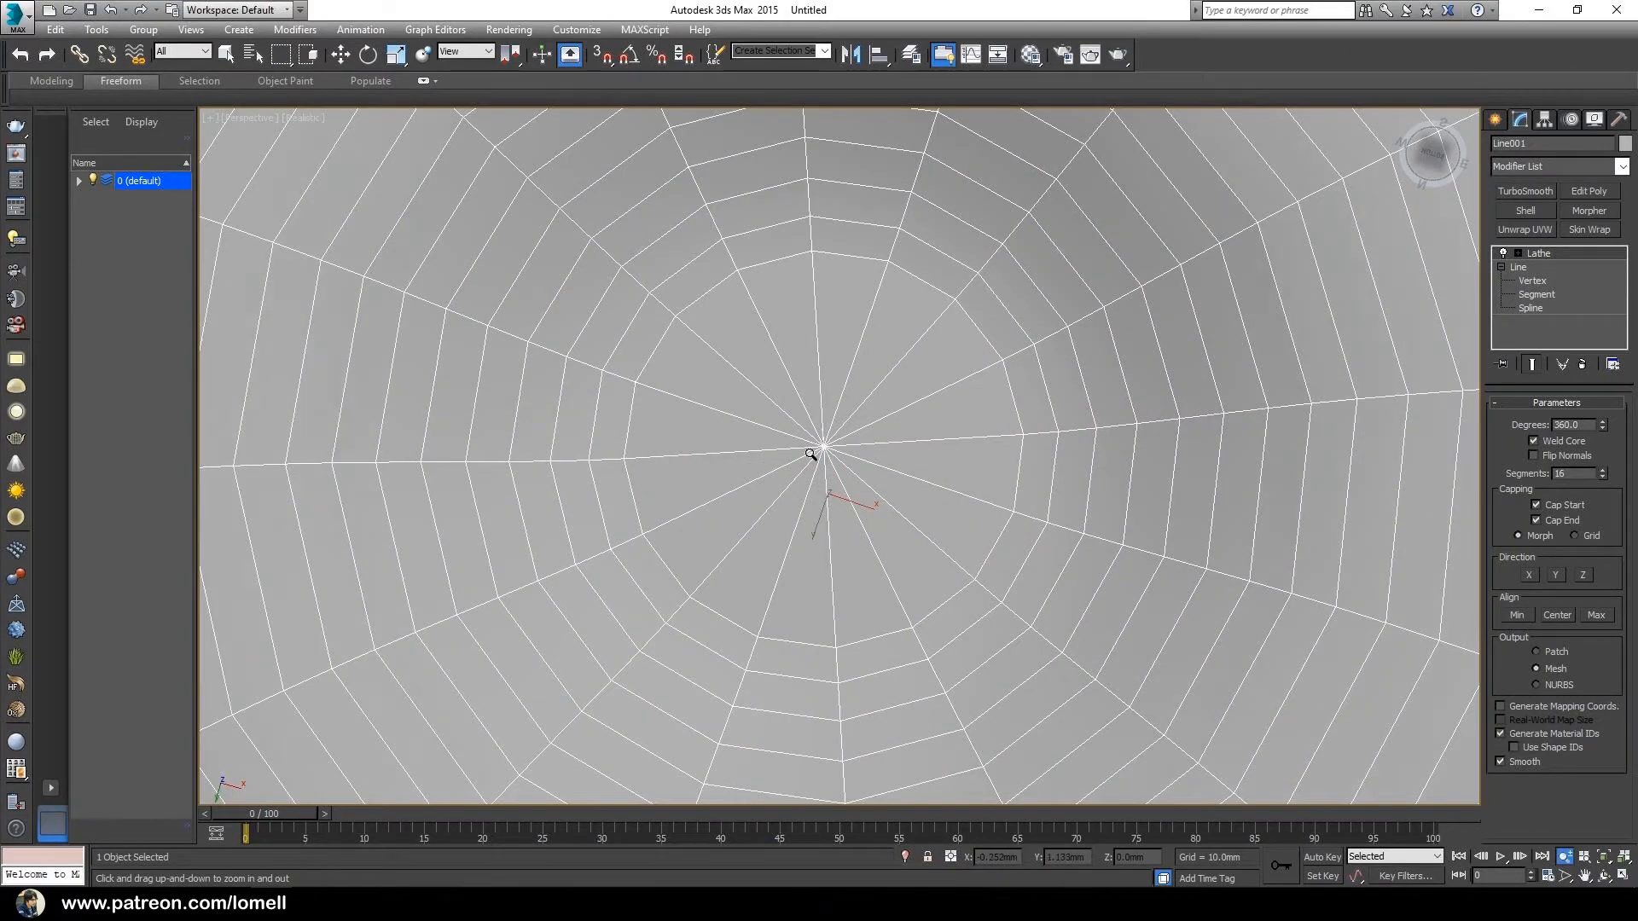
pyautogui.scroll(3, 813, 457)
pyautogui.scroll(-3, 849, 440)
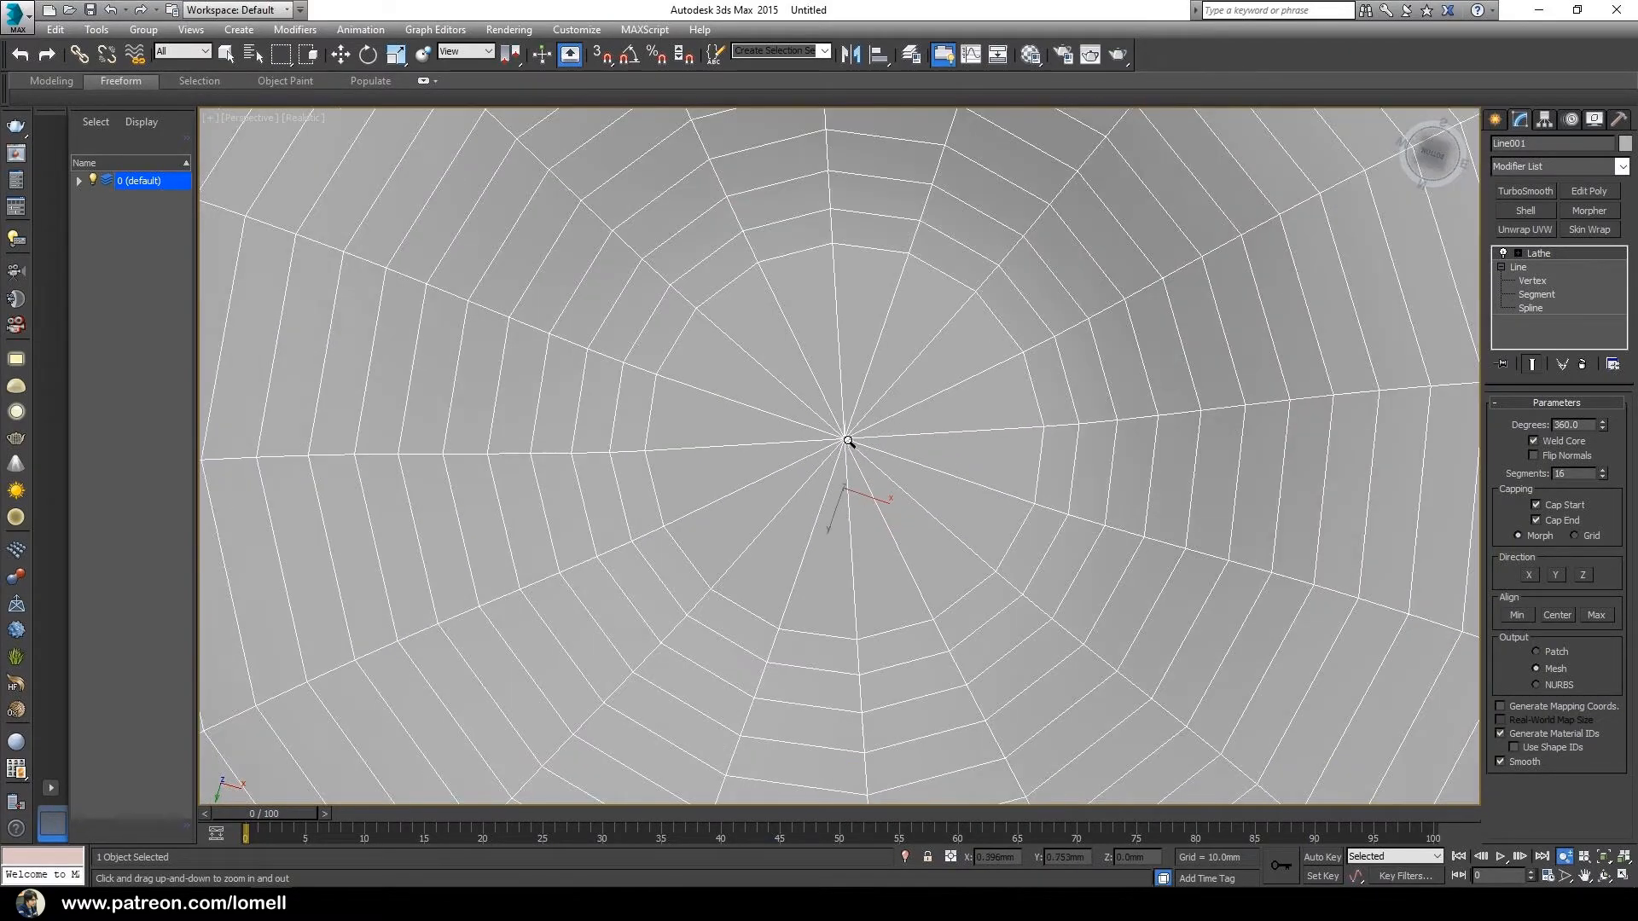
# Enter the Lathe's Axis level, try shifting the axis along X near the base centre, and undo the shift.
pyautogui.click(1517, 254)
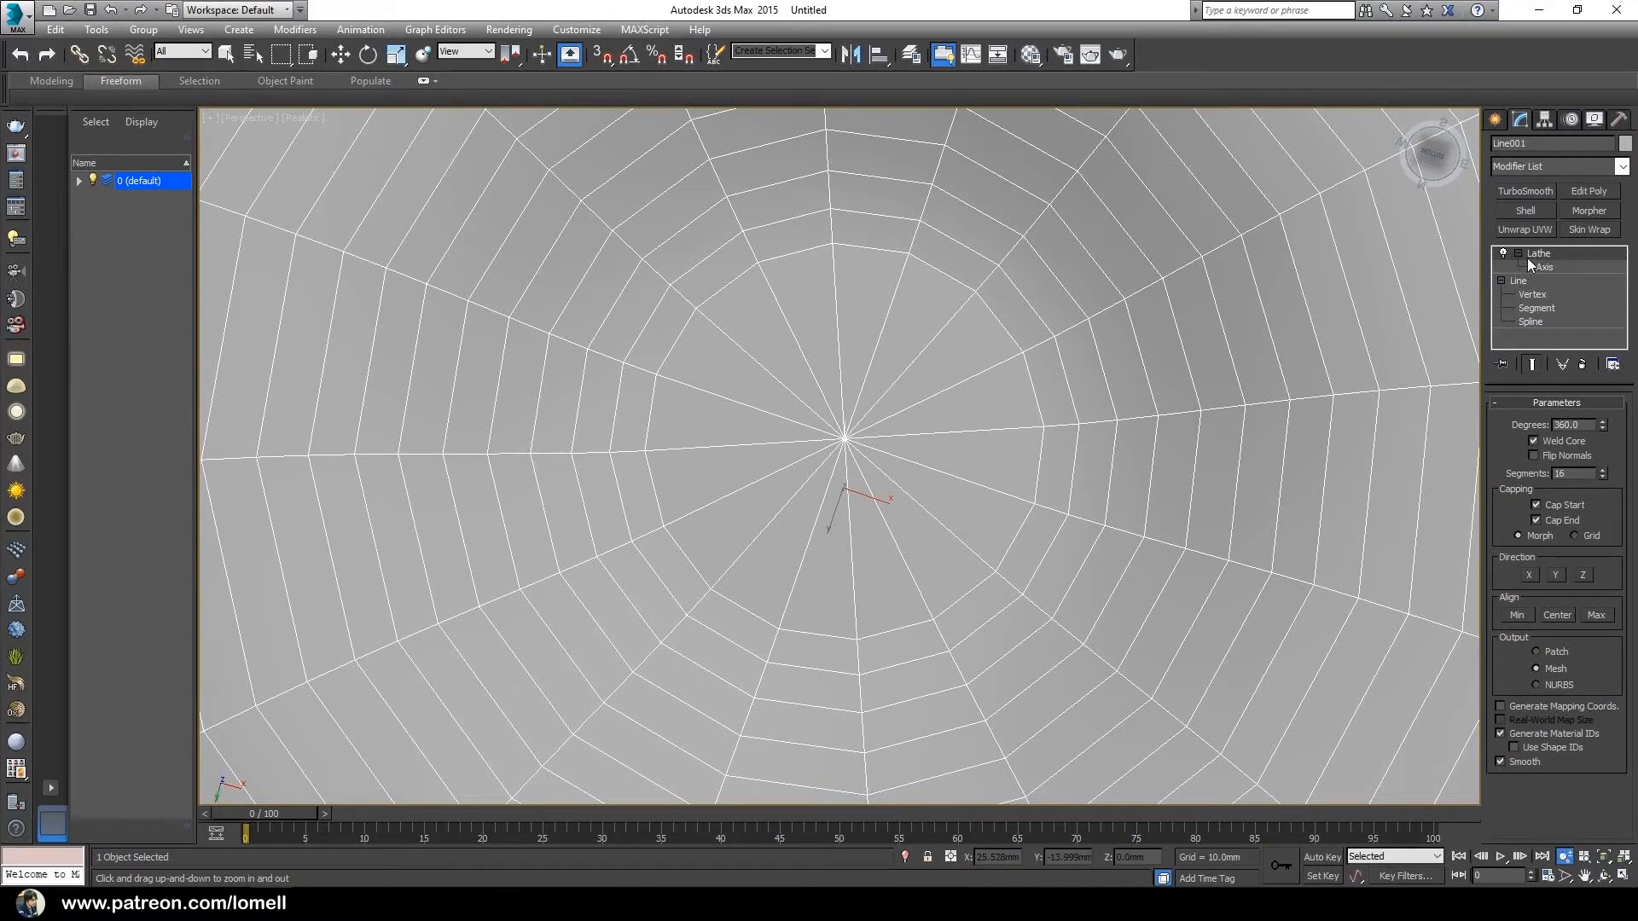
pyautogui.click(1543, 267)
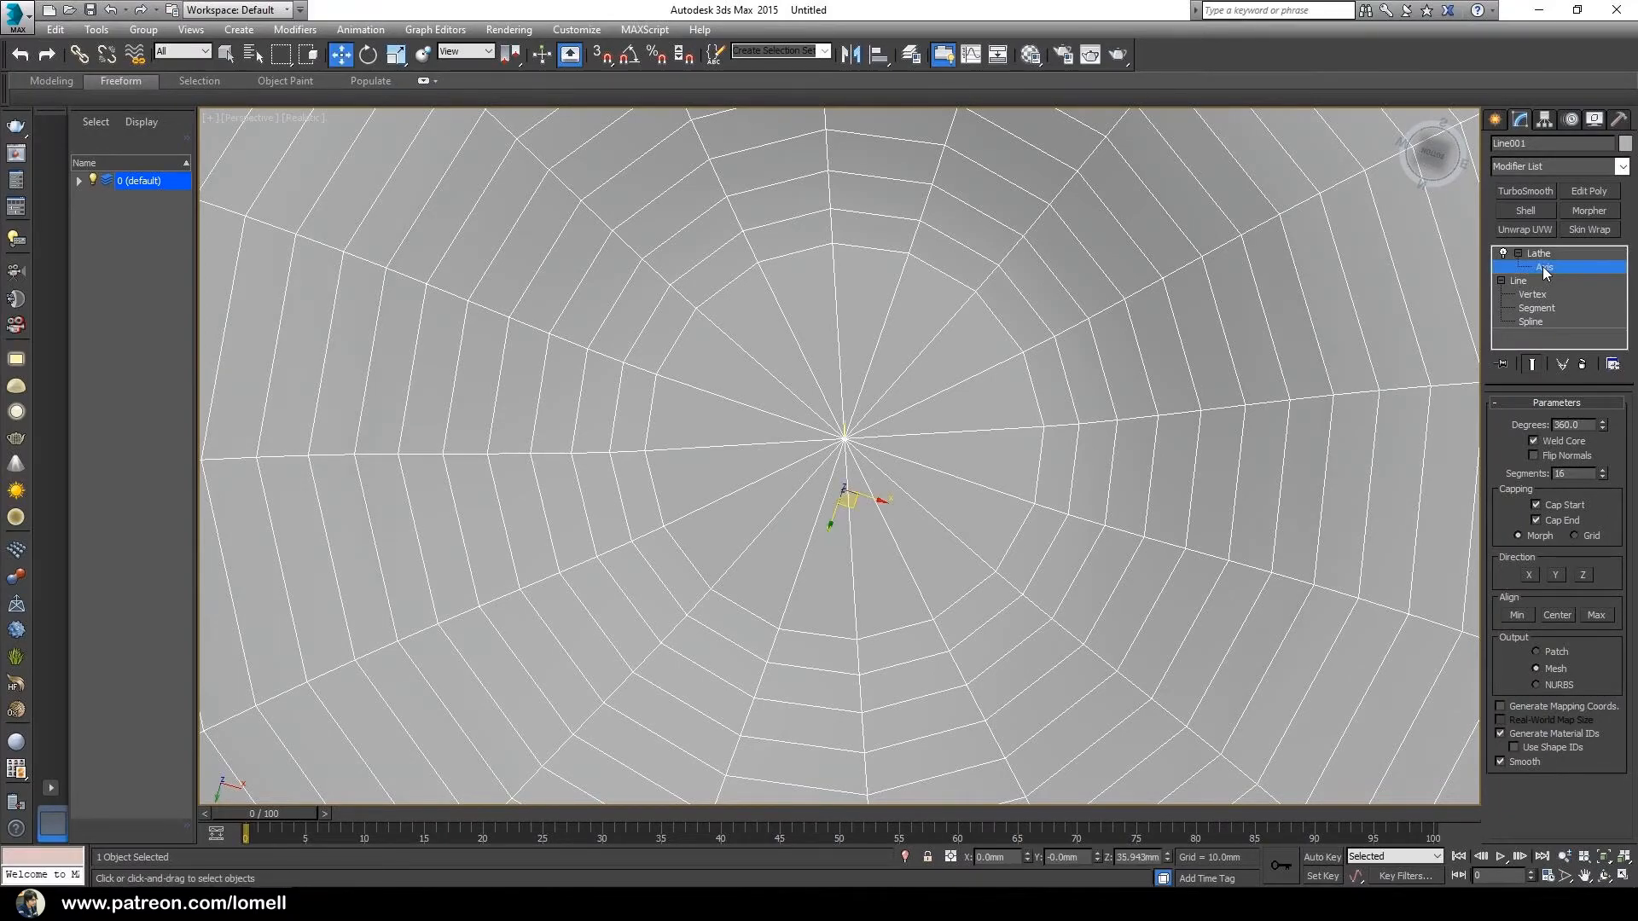
pyautogui.scroll(-5, 939, 538)
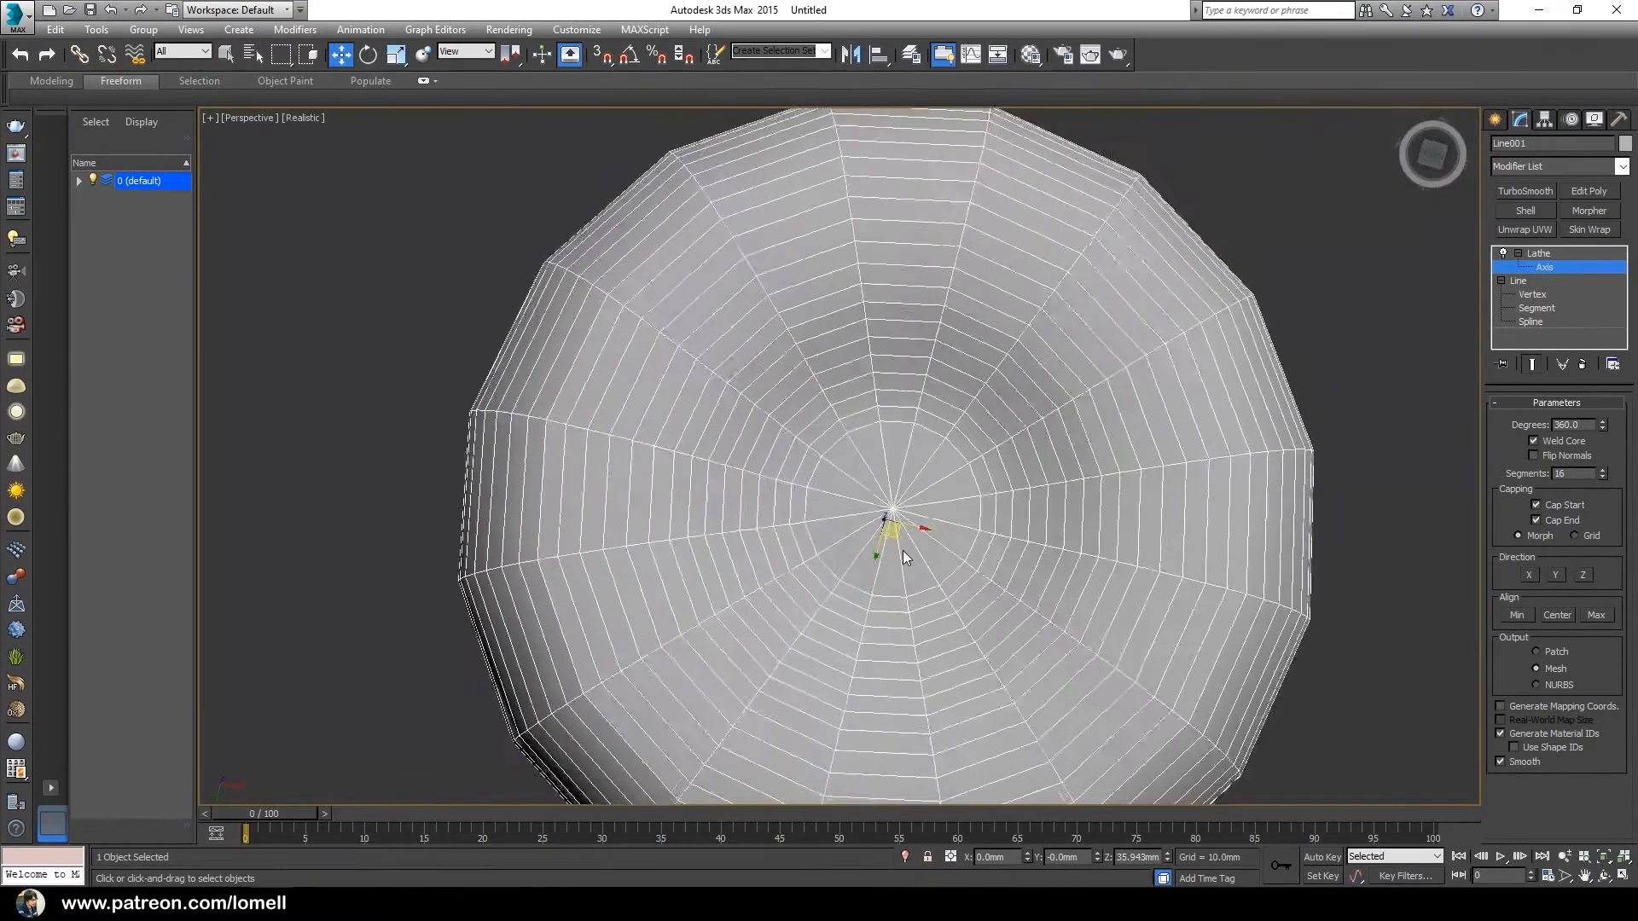
pyautogui.scroll(3, 836, 529)
pyautogui.keyDown('alt'); pyautogui.moveTo(838, 523); pyautogui.dragTo(829, 513, button='middle'); pyautogui.keyUp('alt')
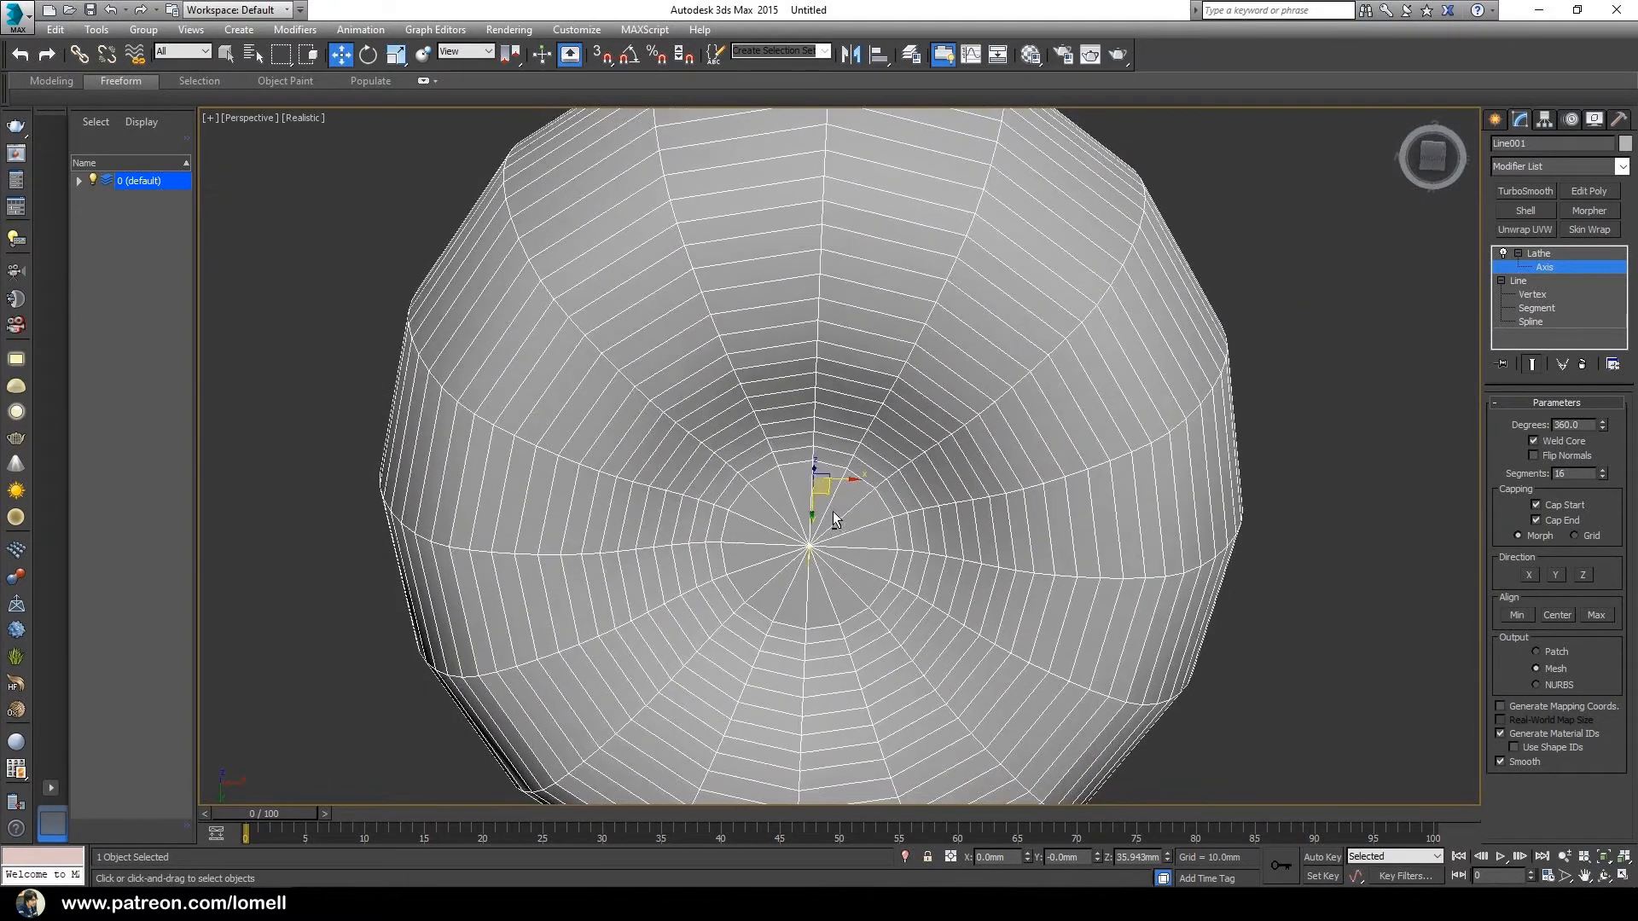
pyautogui.moveTo(849, 479); pyautogui.dragTo(922, 480)
pyautogui.hotkey('ctrl', 'z')
# Nudge the Lathe axis slightly along X, to about -0.04 mm, and leave Axis editing.
pyautogui.scroll(6, 848, 510)
pyautogui.moveTo(821, 464); pyautogui.dragTo(827, 461)
pyautogui.scroll(3, 785, 469)
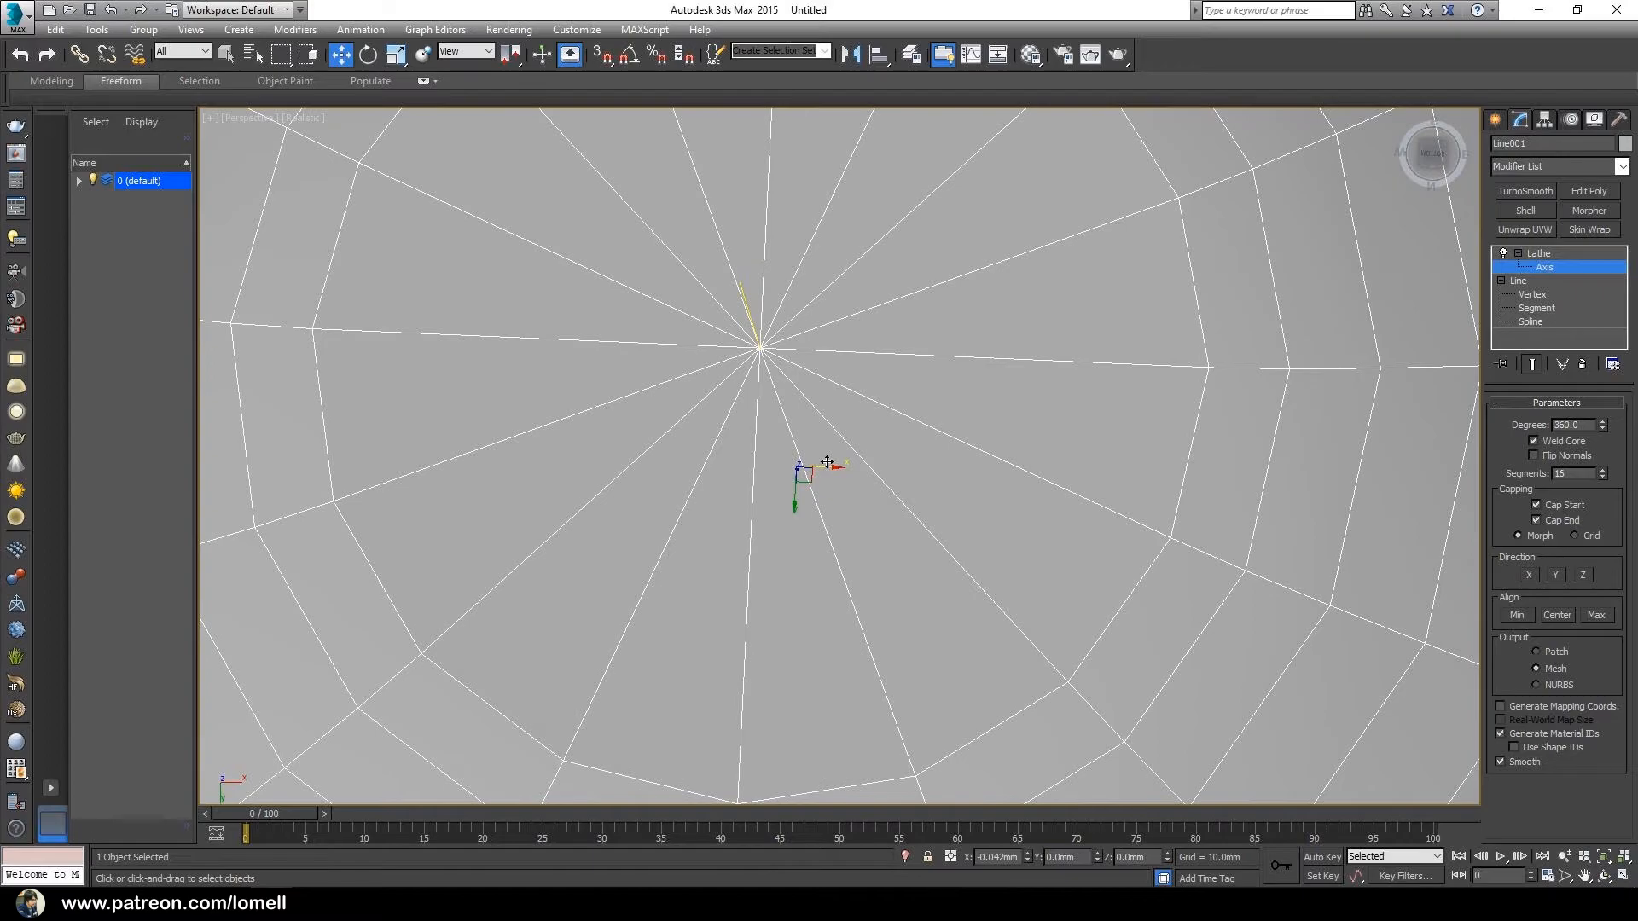
pyautogui.scroll(-5, 827, 462)
pyautogui.keyDown('alt'); pyautogui.moveTo(947, 456); pyautogui.dragTo(843, 620, button='middle'); pyautogui.keyUp('alt')
pyautogui.click(1567, 268)
# Set the Lathe's segments to 50 and deselect the vessel to check its shading from the rim to the base.
pyautogui.scroll(-4, 964, 477)
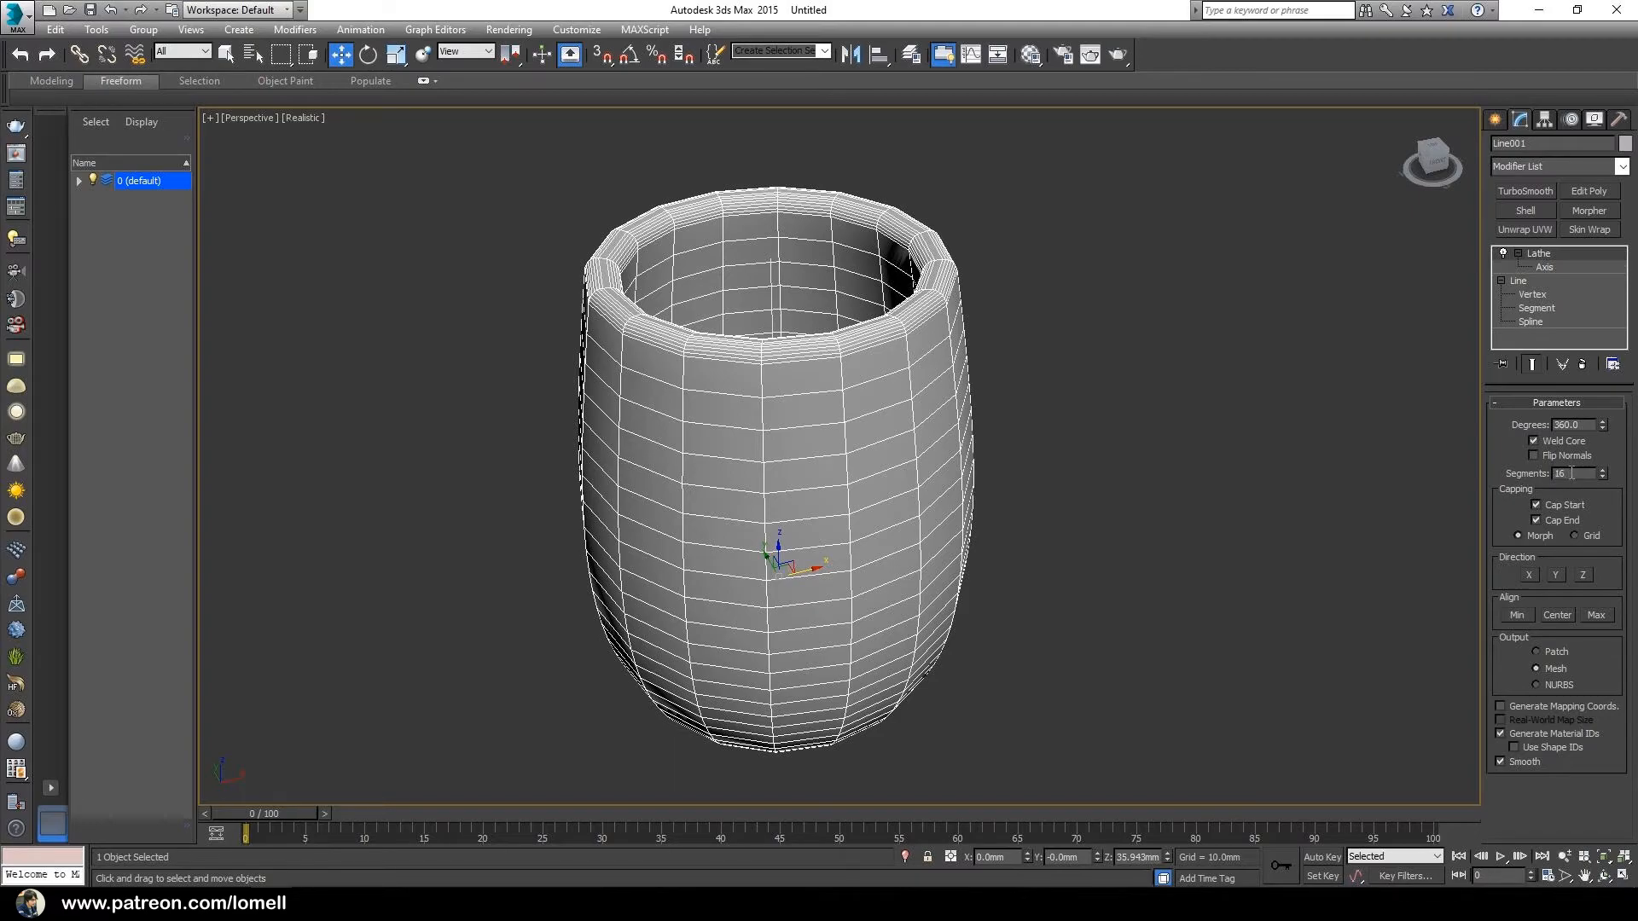
pyautogui.write('50')
pyautogui.press('Return')
pyautogui.keyDown('alt'); pyautogui.moveTo(888, 589); pyautogui.dragTo(789, 614, button='middle'); pyautogui.keyUp('alt')
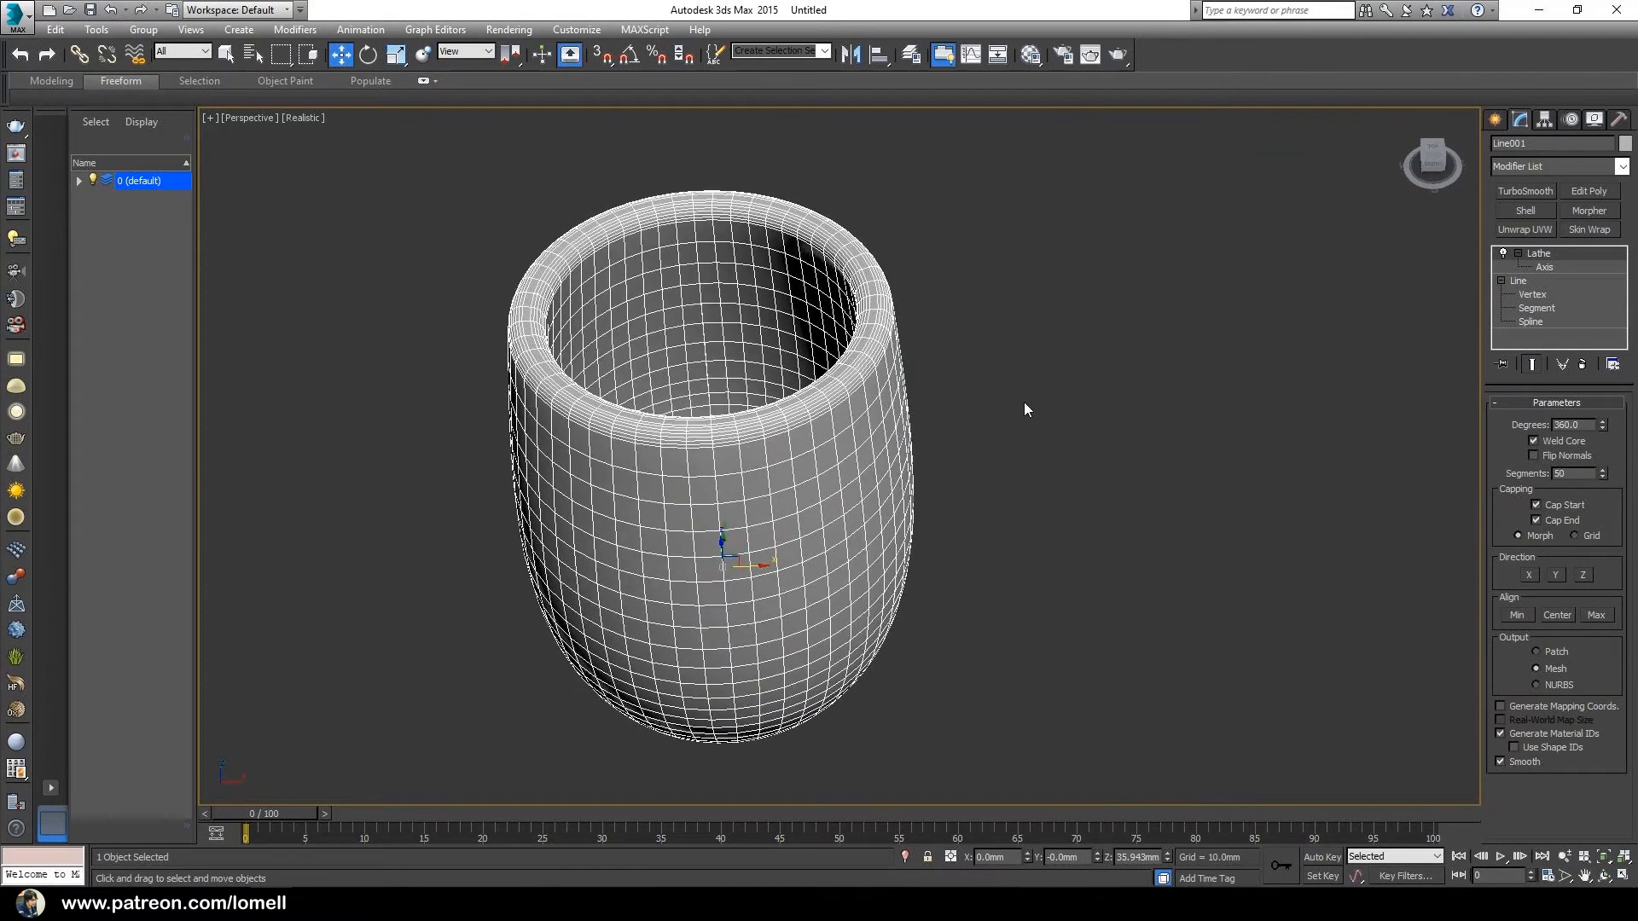
pyautogui.click(1058, 565)
pyautogui.keyDown('alt'); pyautogui.moveTo(1060, 567); pyautogui.dragTo(792, 488, button='middle'); pyautogui.keyUp('alt')
pyautogui.press('w')
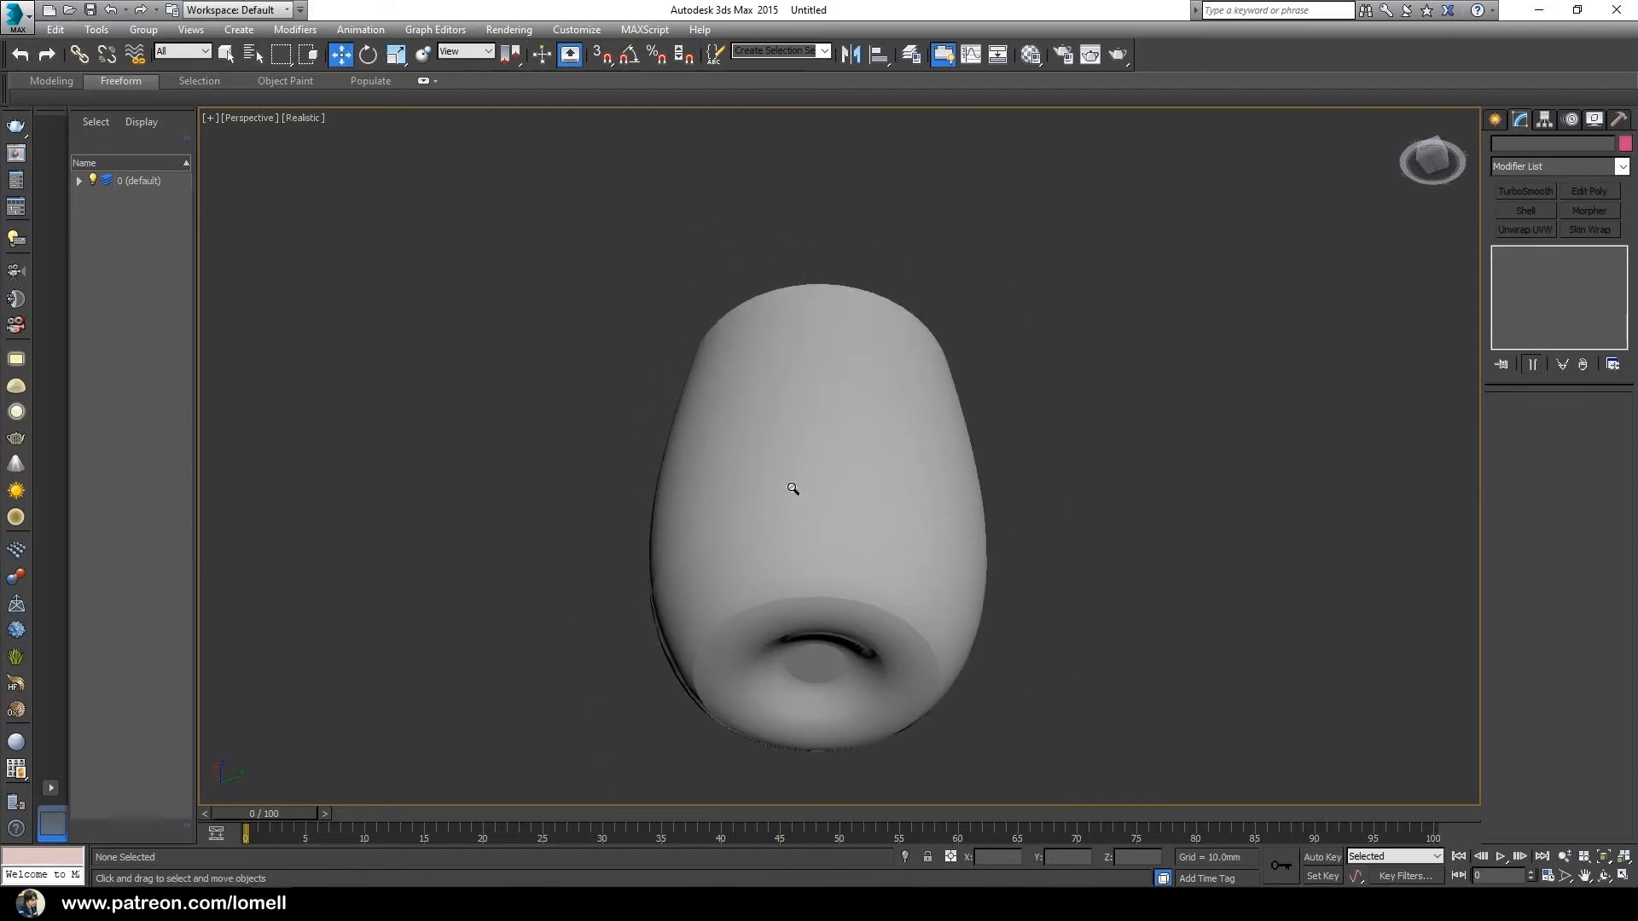
# Apply a Smooth modifier to the vessel and deselect it to check the surface shading.
pyautogui.click(873, 439)
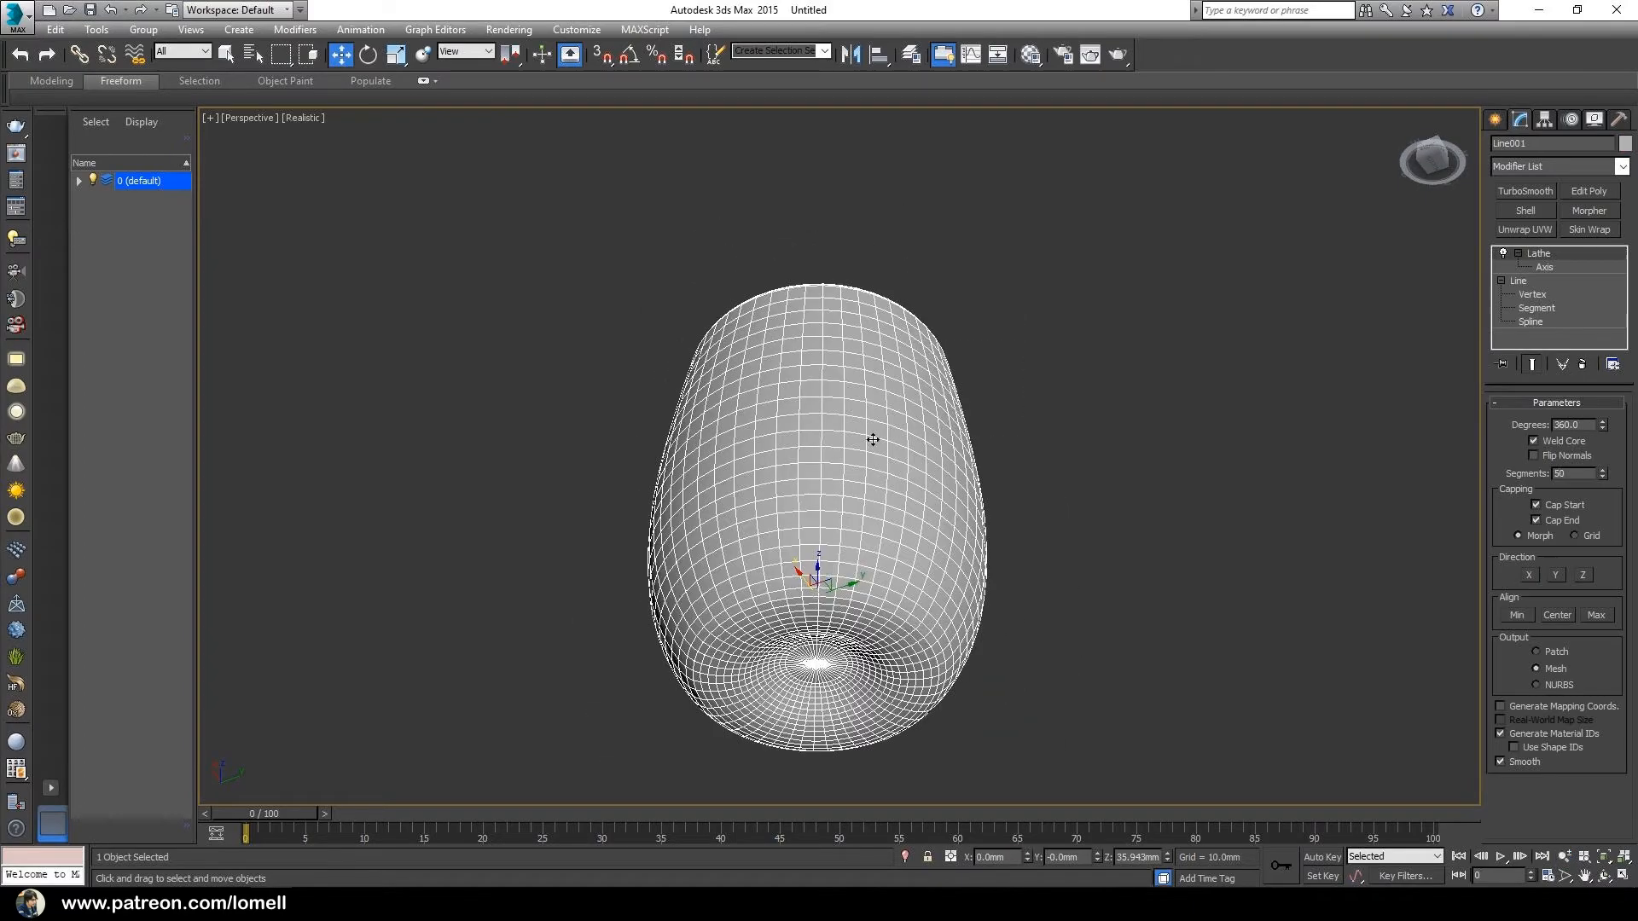
pyautogui.click(1621, 168)
pyautogui.scroll(-15, 1553, 512)
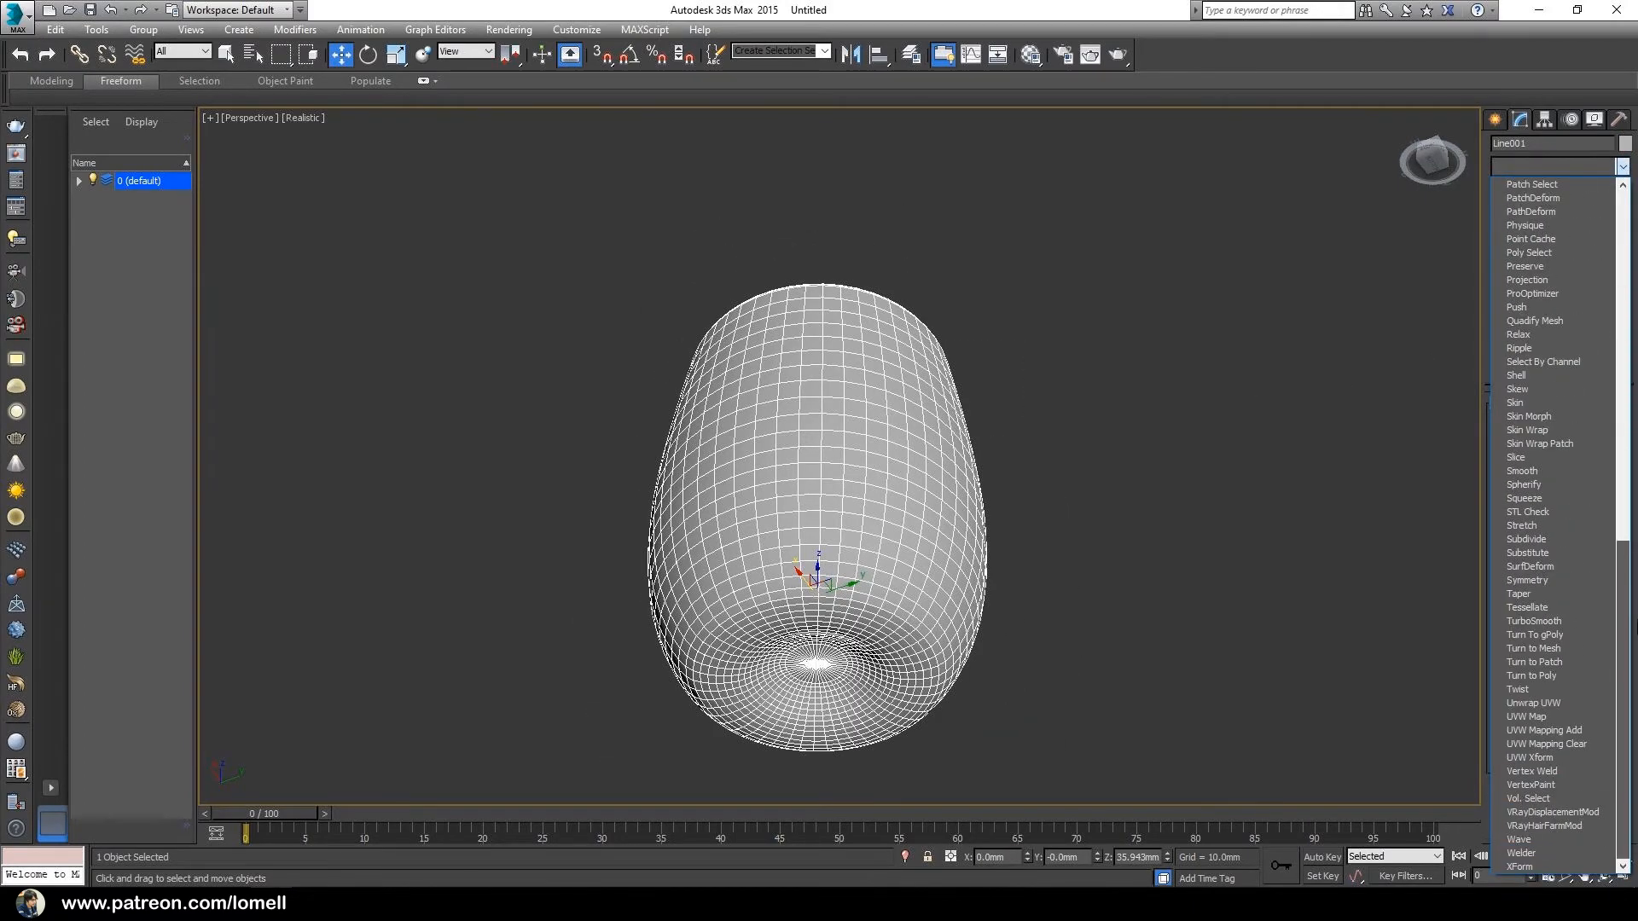
pyautogui.click(1517, 471)
pyautogui.click(1518, 424)
pyautogui.keyDown('alt'); pyautogui.moveTo(1075, 504); pyautogui.dragTo(940, 479, button='middle'); pyautogui.keyUp('alt')
pyautogui.click(1001, 616)
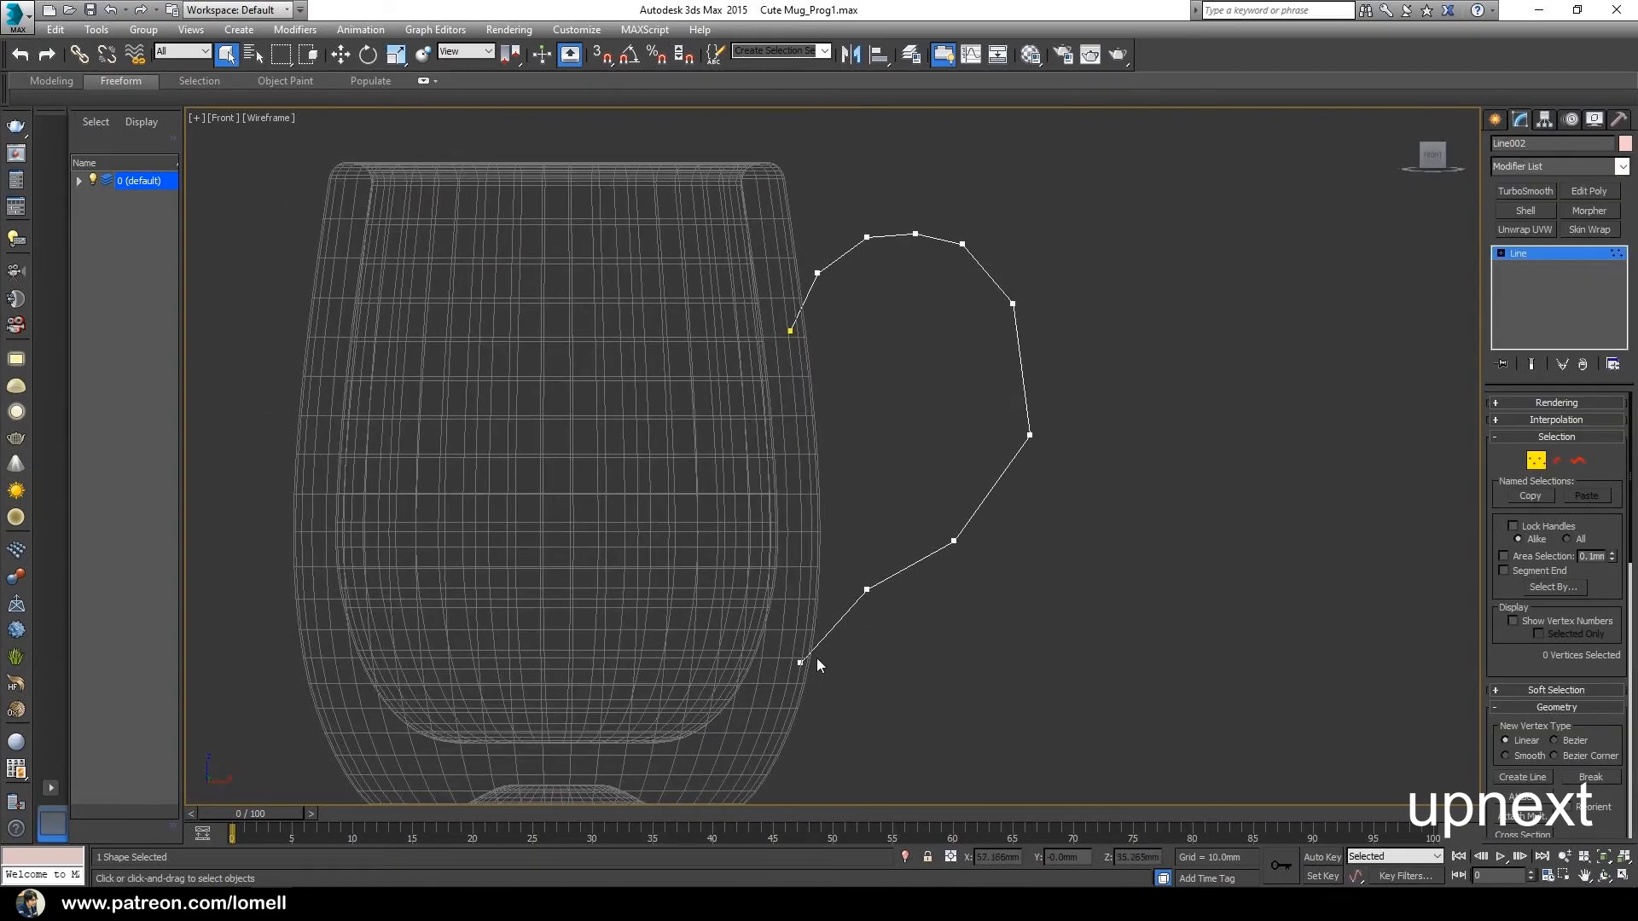
# Adjust the handle spline's vertices and show it in the viewport with a rectangular section 19.238 mm long and 8.44 mm wide.
pyautogui.press('w')
pyautogui.scroll(-2, 870, 566)
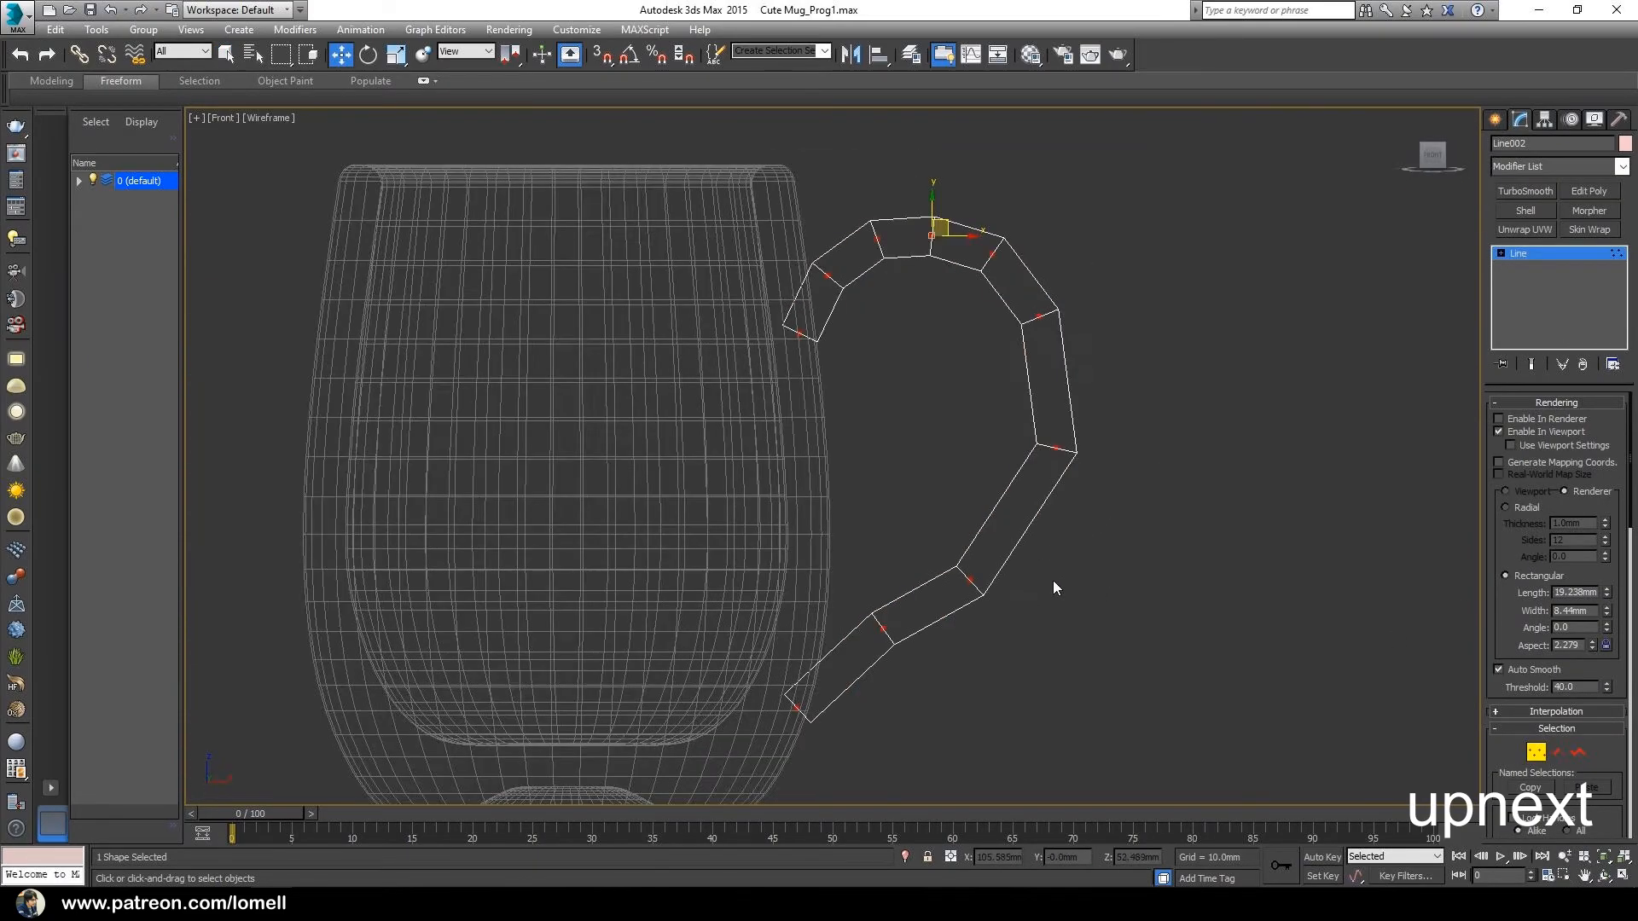
pyautogui.click(1562, 271)
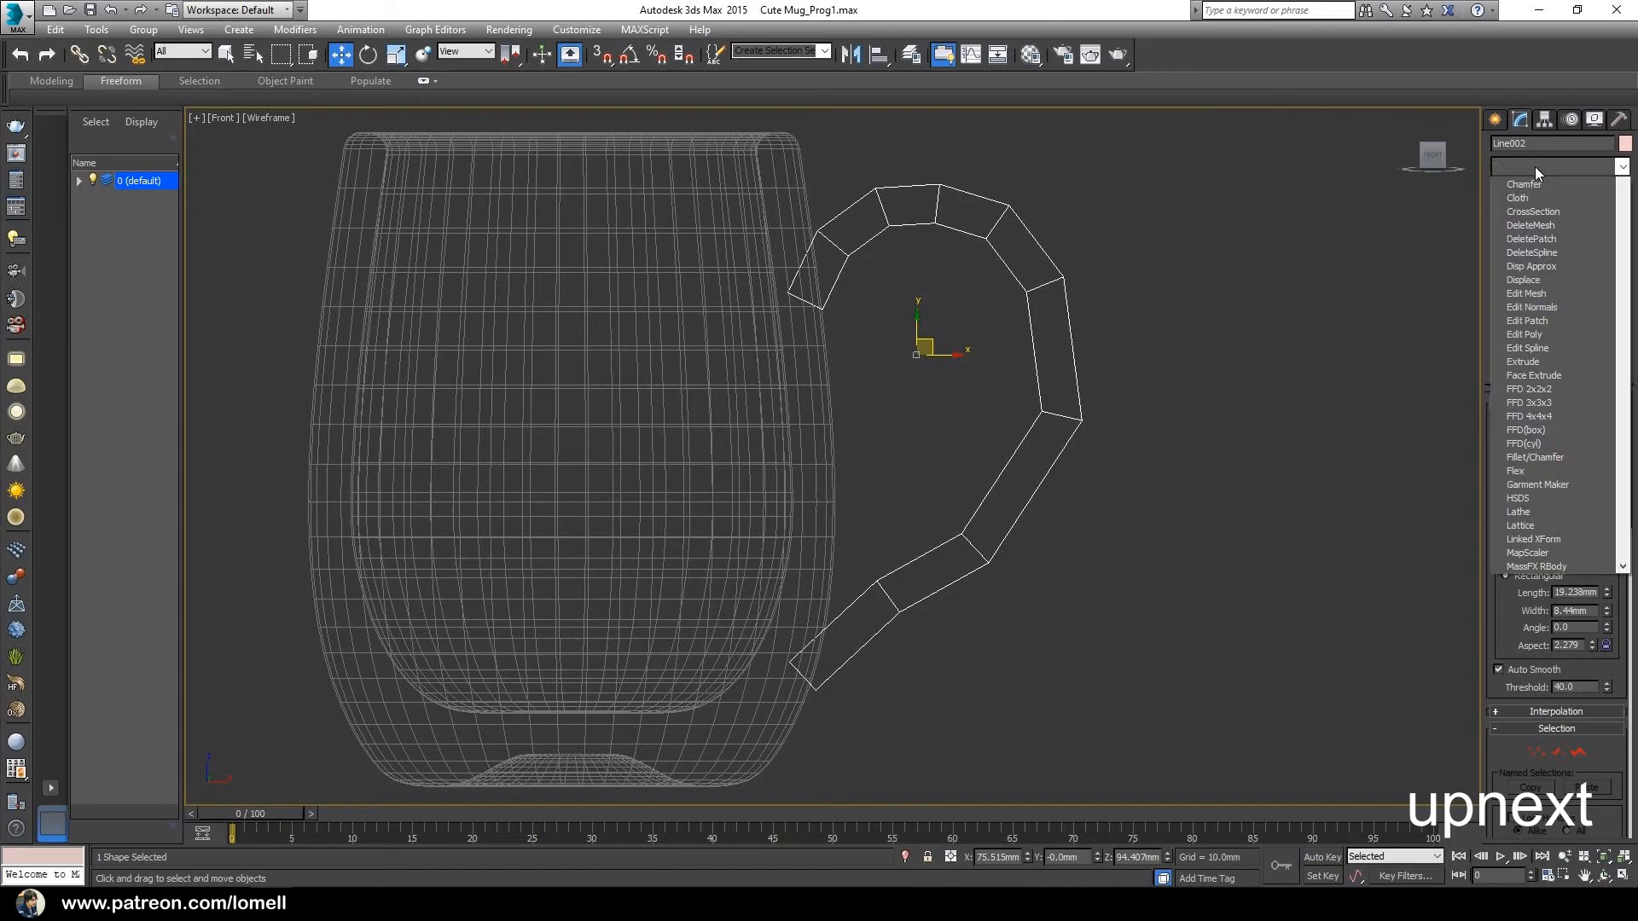